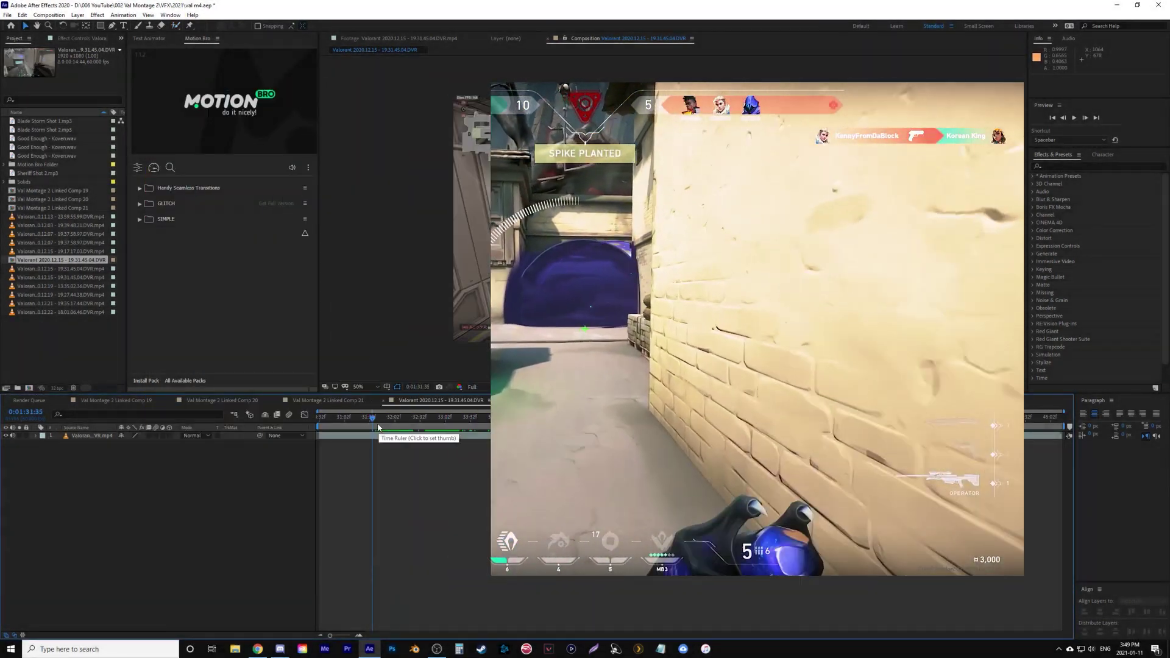
# - Find the first frame of the dark ability effect and set the current time to 0:01:33:22
pyautogui.moveTo(374, 421); pyautogui.dragTo(444, 429)
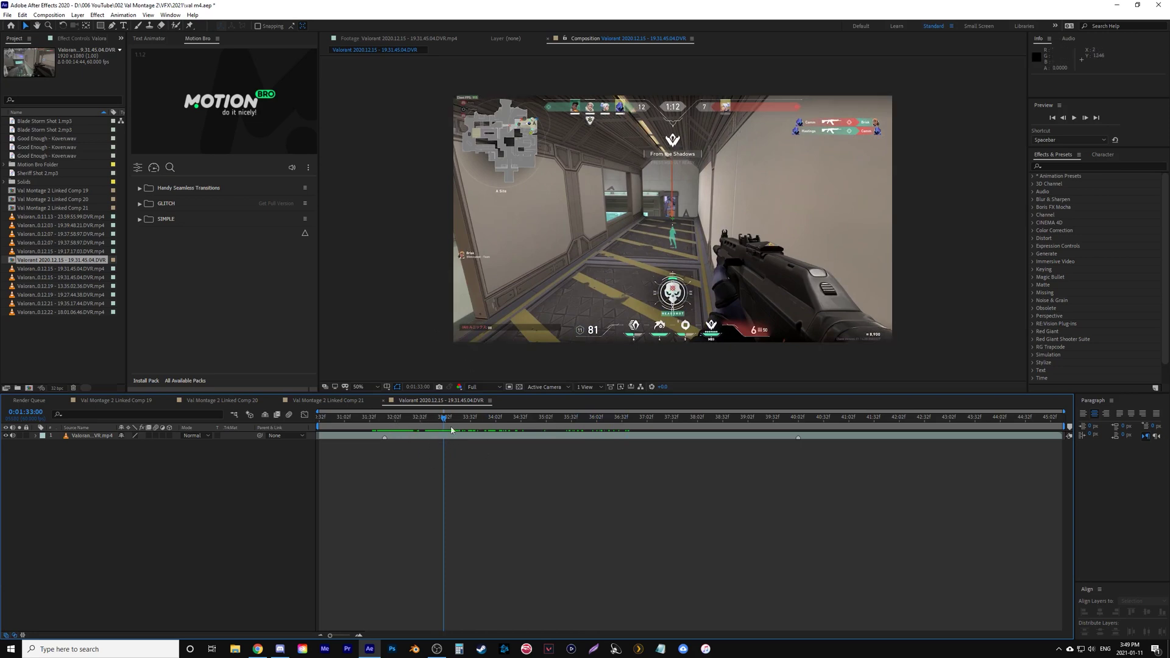
pyautogui.moveTo(445, 420); pyautogui.dragTo(471, 422)
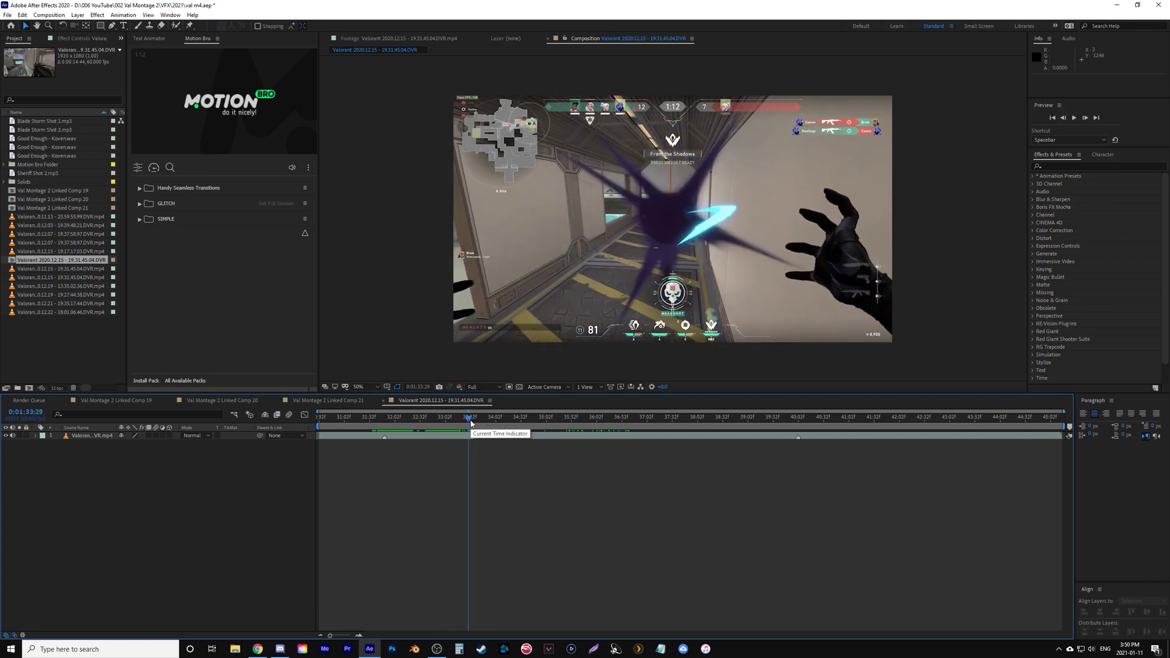
pyautogui.moveTo(470, 422); pyautogui.dragTo(464, 422)
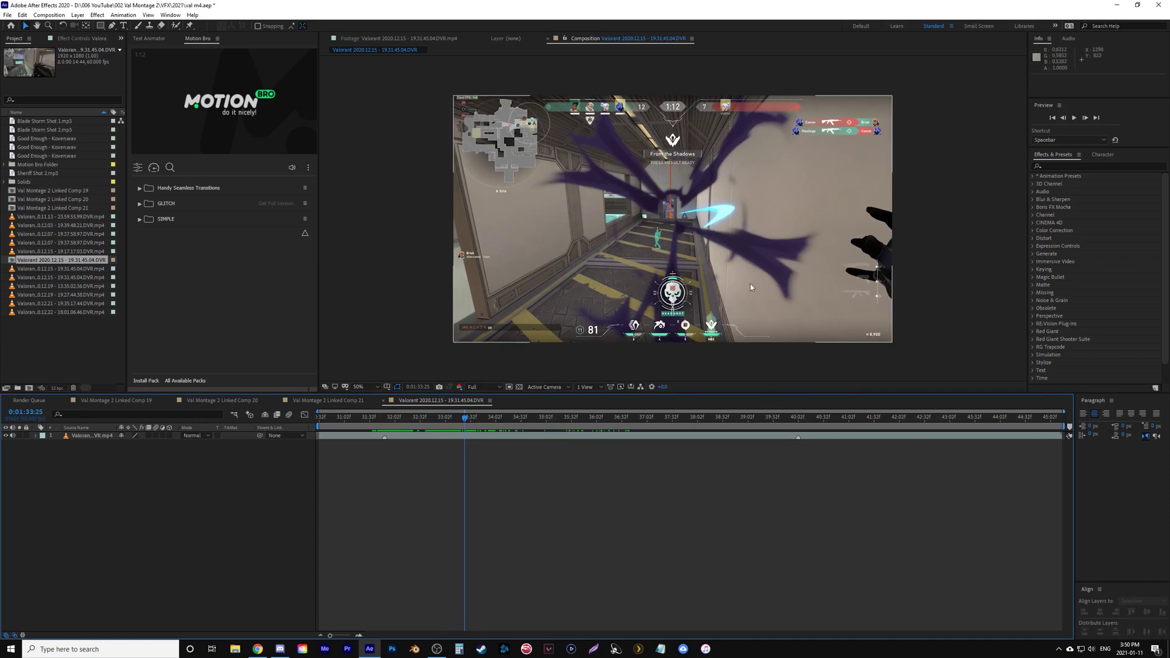
pyautogui.press('pageup')
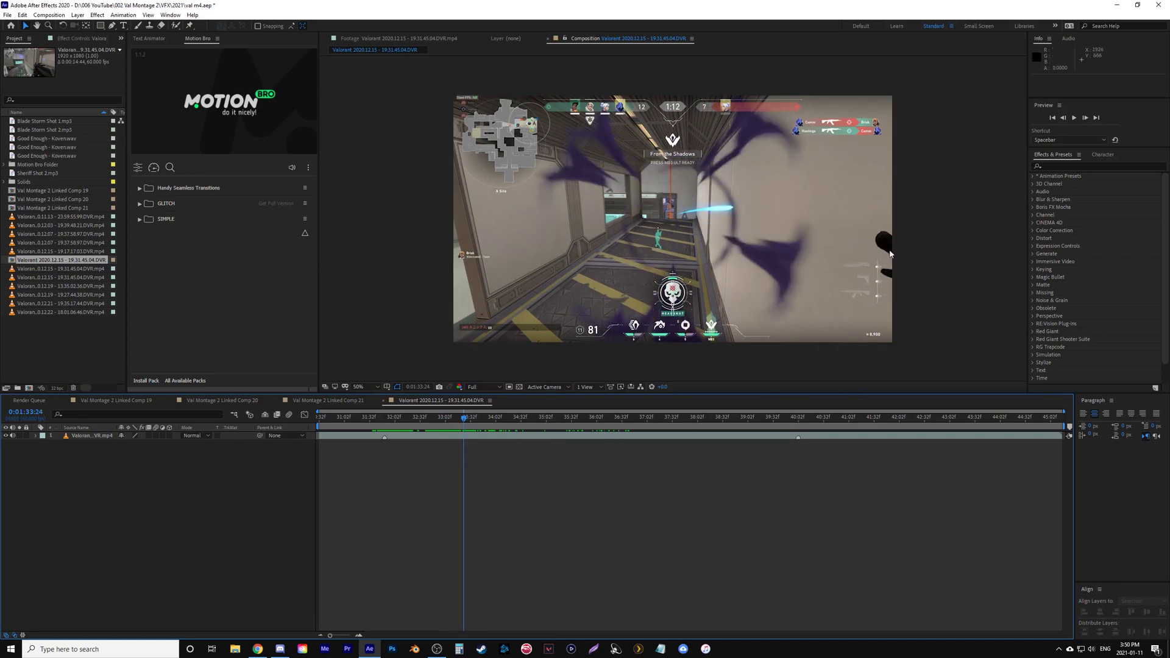
pyautogui.press('pageup')
pyautogui.press('pageup')
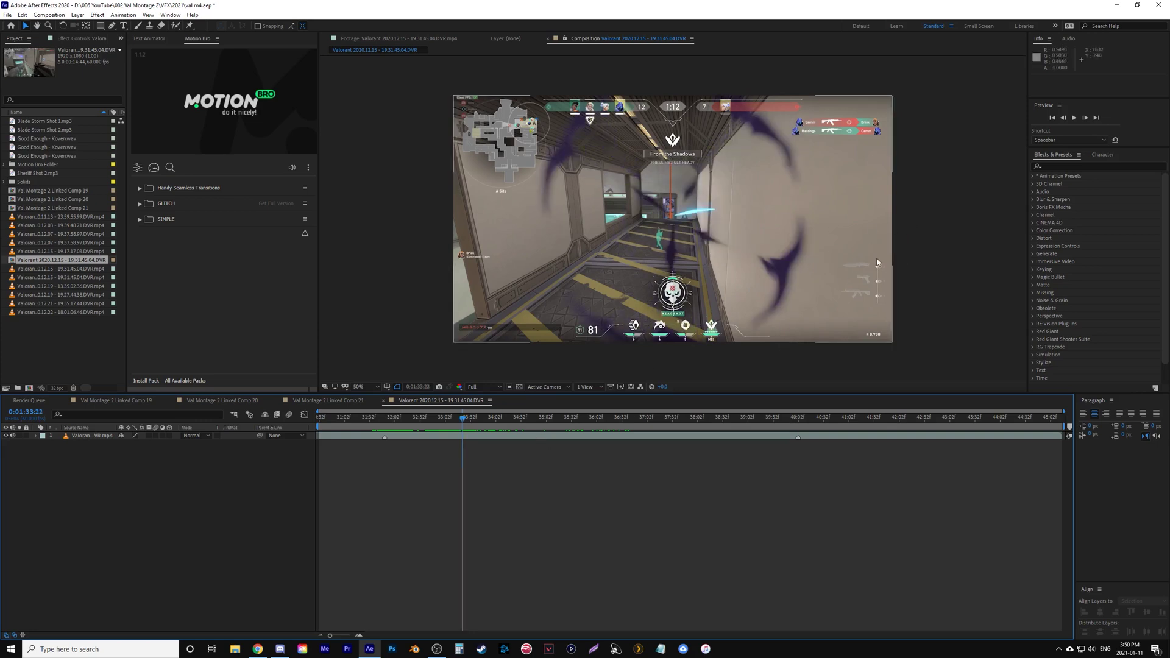
# - Duplicate the gameplay layer, split the copy at the current time and delete the copy's earlier part
pyautogui.click(471, 437)
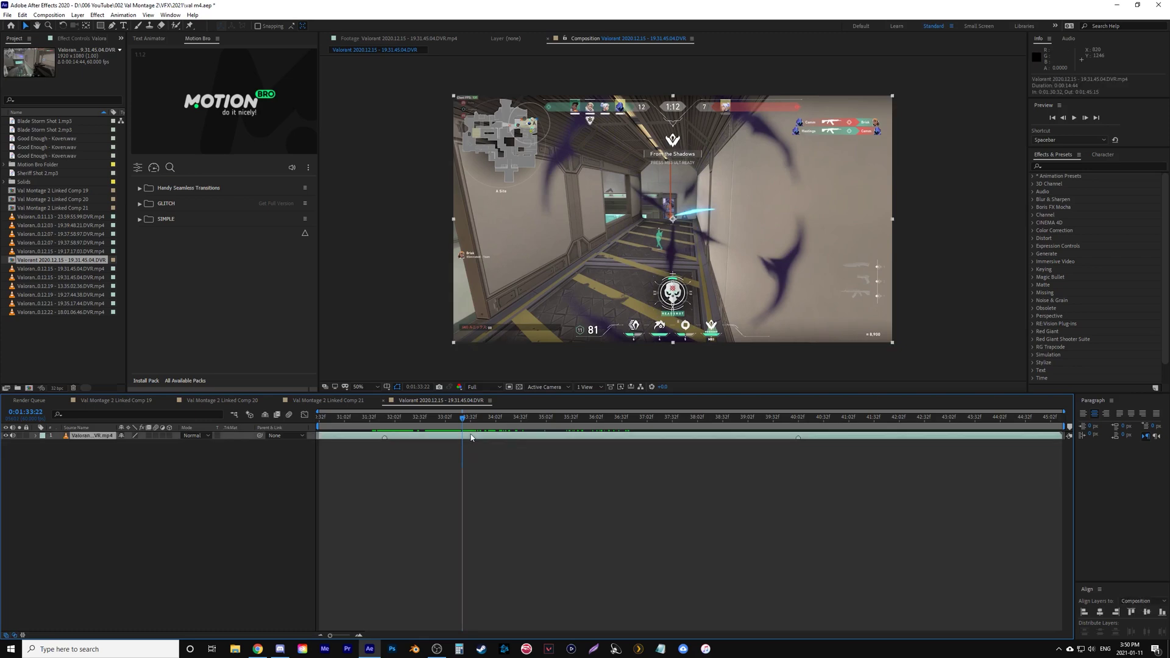
pyautogui.hotkey('ctrl', 'd')
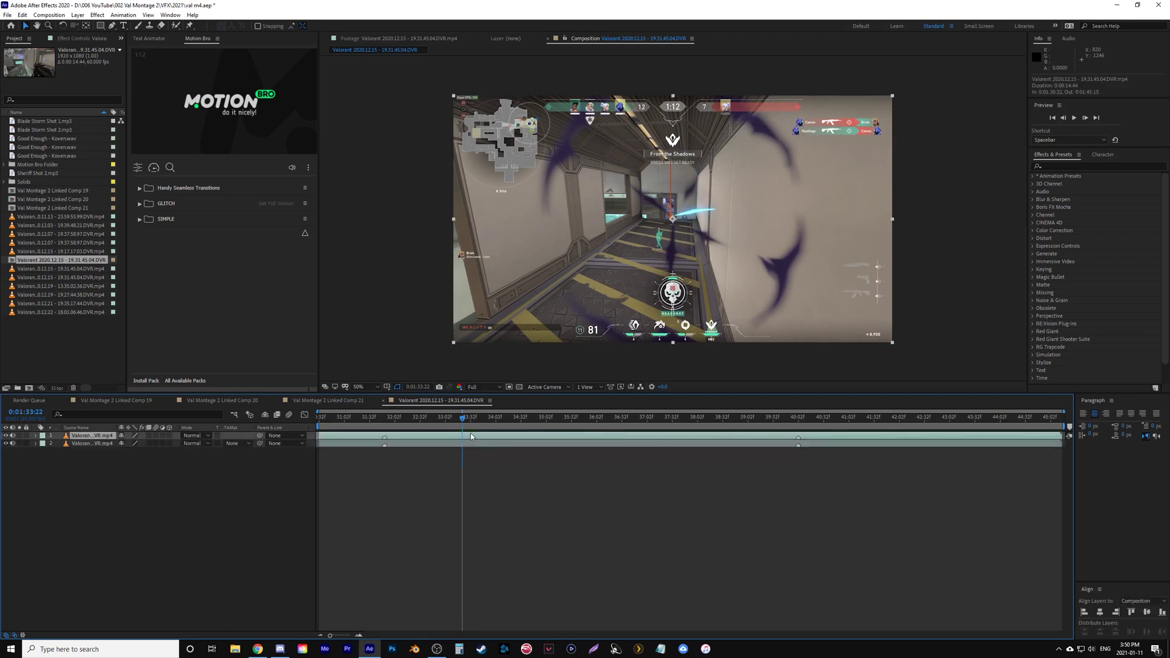
pyautogui.hotkey('ctrl', 'shift', 'd')
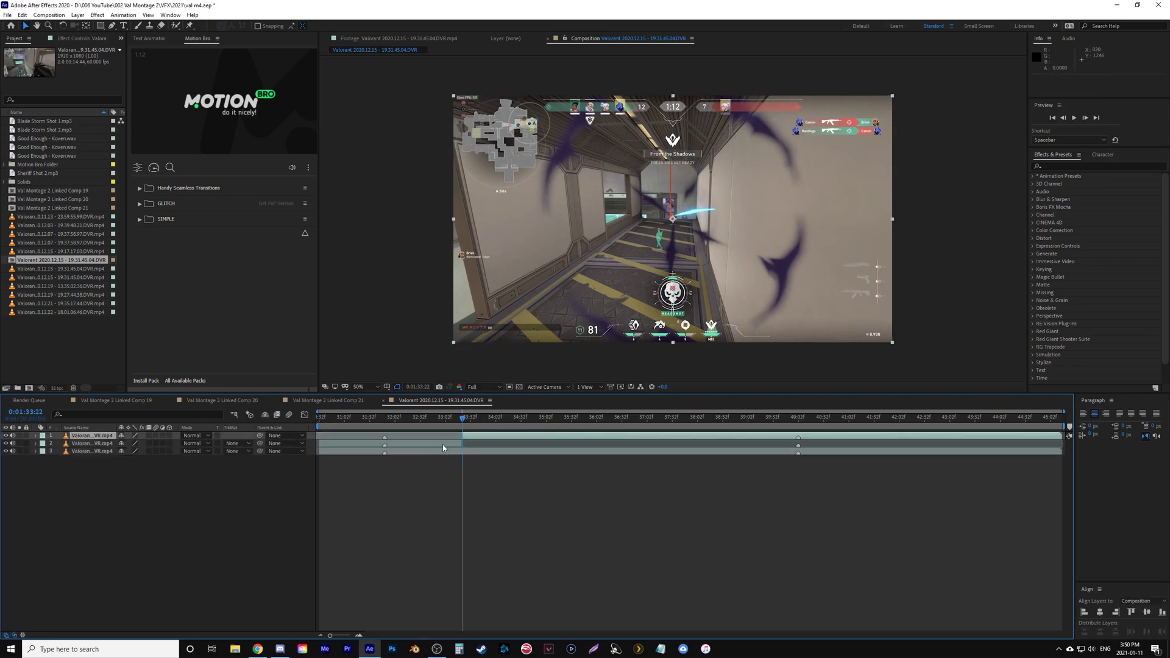
pyautogui.click(442, 444)
pyautogui.press('Delete')
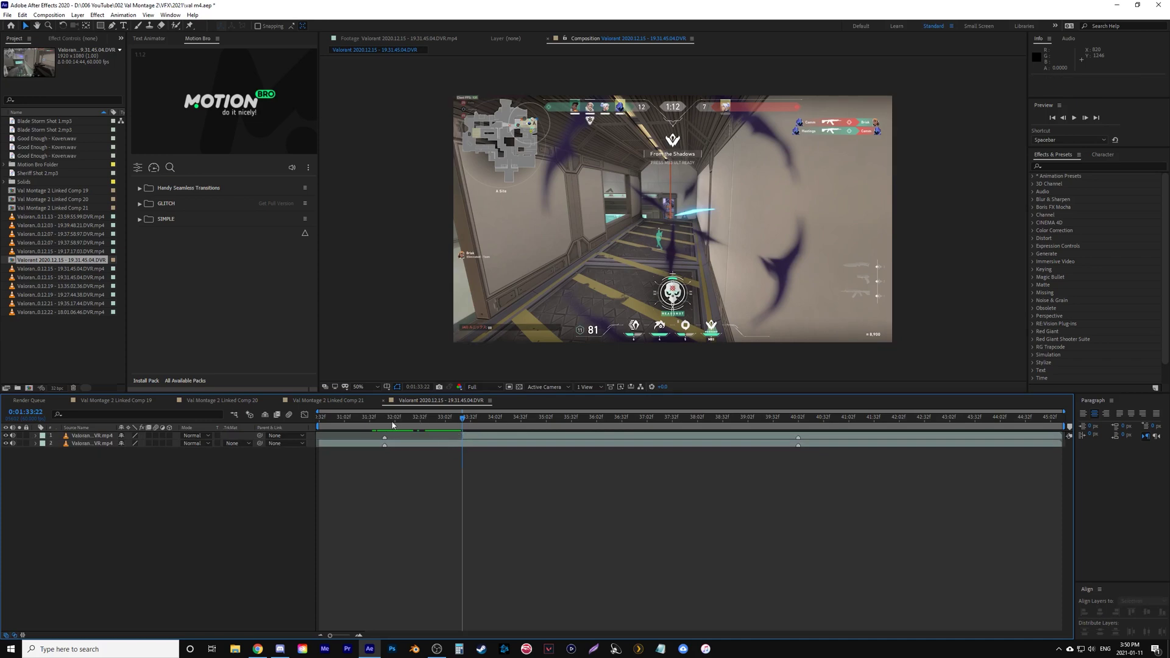
# - Preview the lead-in to the cut, and shift the trimmed copy earlier to start at 0:01:32:35
pyautogui.moveTo(392, 425); pyautogui.dragTo(378, 420)
pyautogui.press('space')
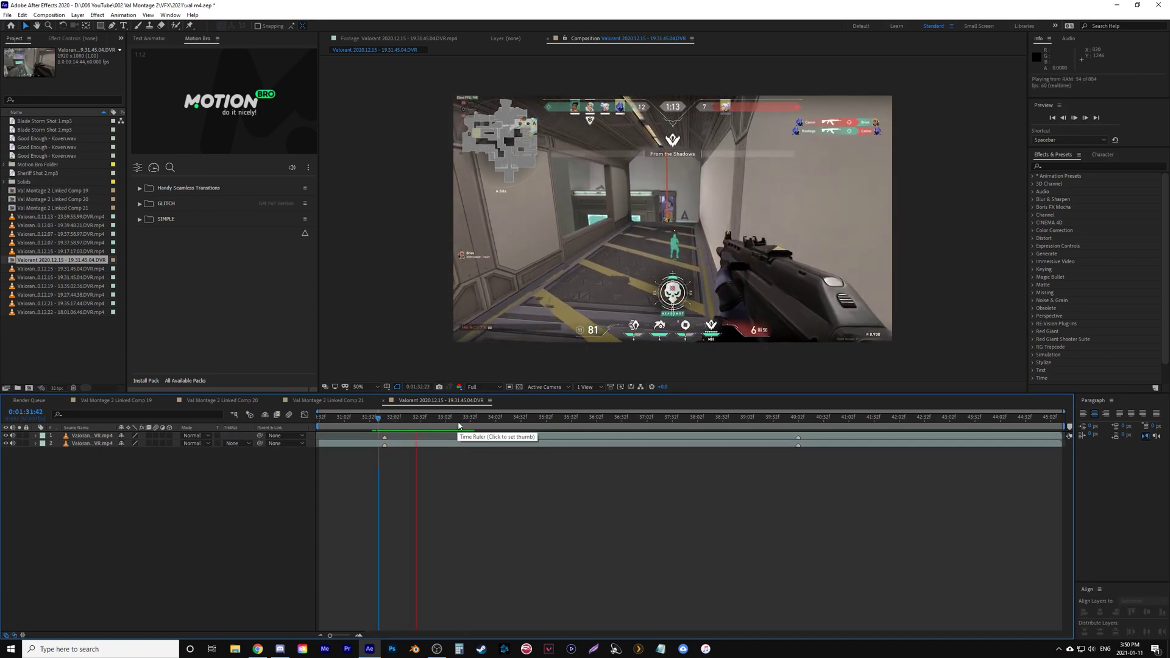
pyautogui.click(399, 419)
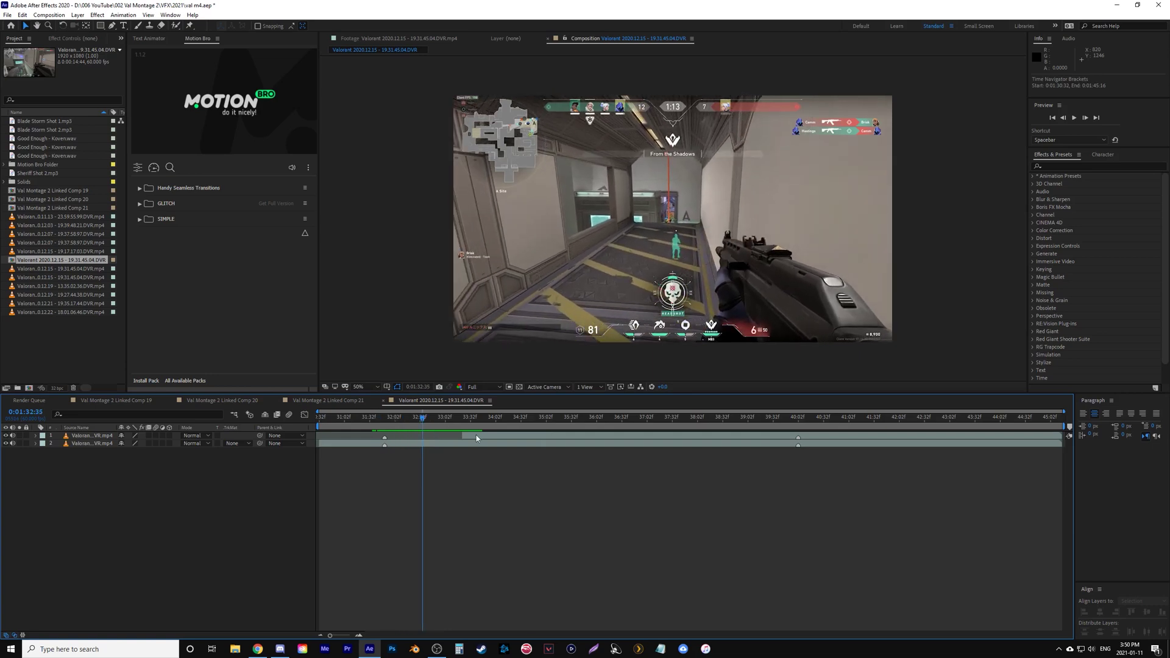
pyautogui.moveTo(477, 438); pyautogui.dragTo(438, 436)
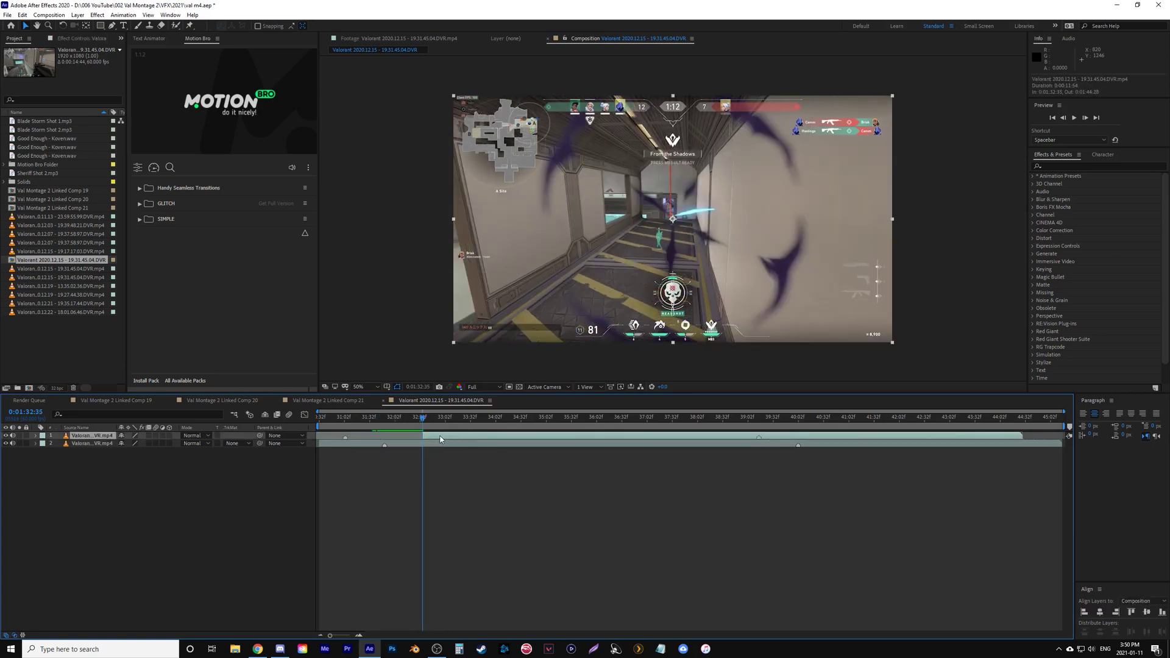
# - Step through the frames before the cut and shift the trimmed copy to start at 0:01:32:29
pyautogui.click(419, 419)
pyautogui.press('pageup')
pyautogui.press('pageup')
pyautogui.press('pageup')
pyautogui.press('pageup')
pyautogui.press('pageup')
pyautogui.press('pageup')
pyautogui.press('pageup')
pyautogui.press('pageup')
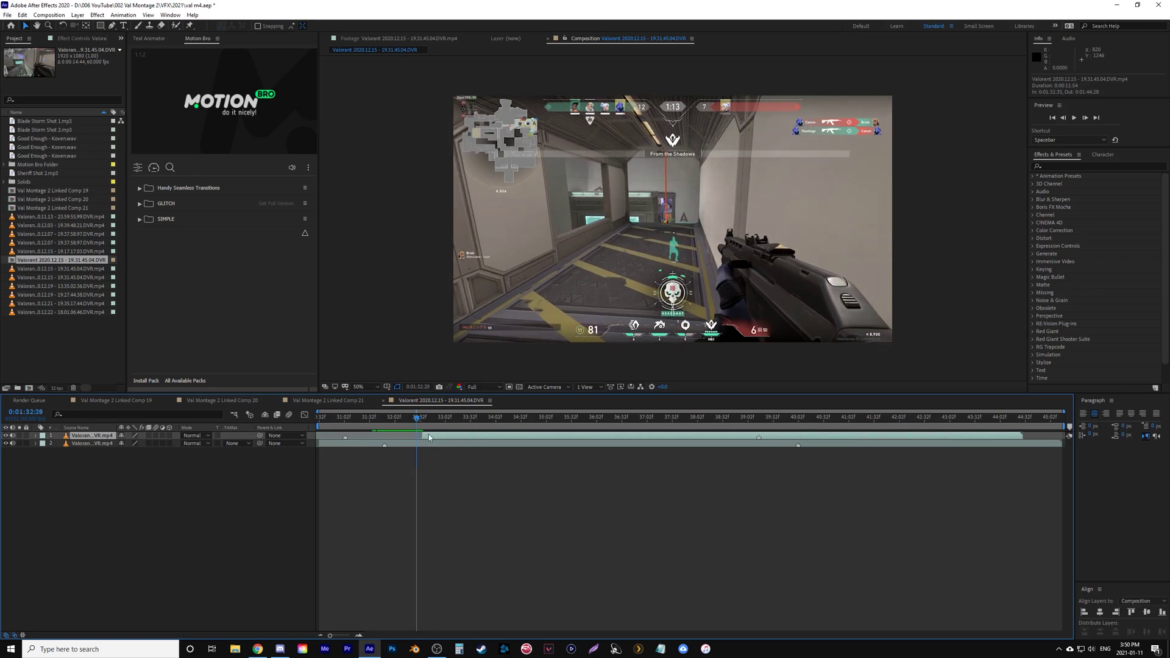
pyautogui.press('pagedown')
pyautogui.press('pagedown')
pyautogui.press('pagedown')
pyautogui.press('pagedown')
pyautogui.press('pagedown')
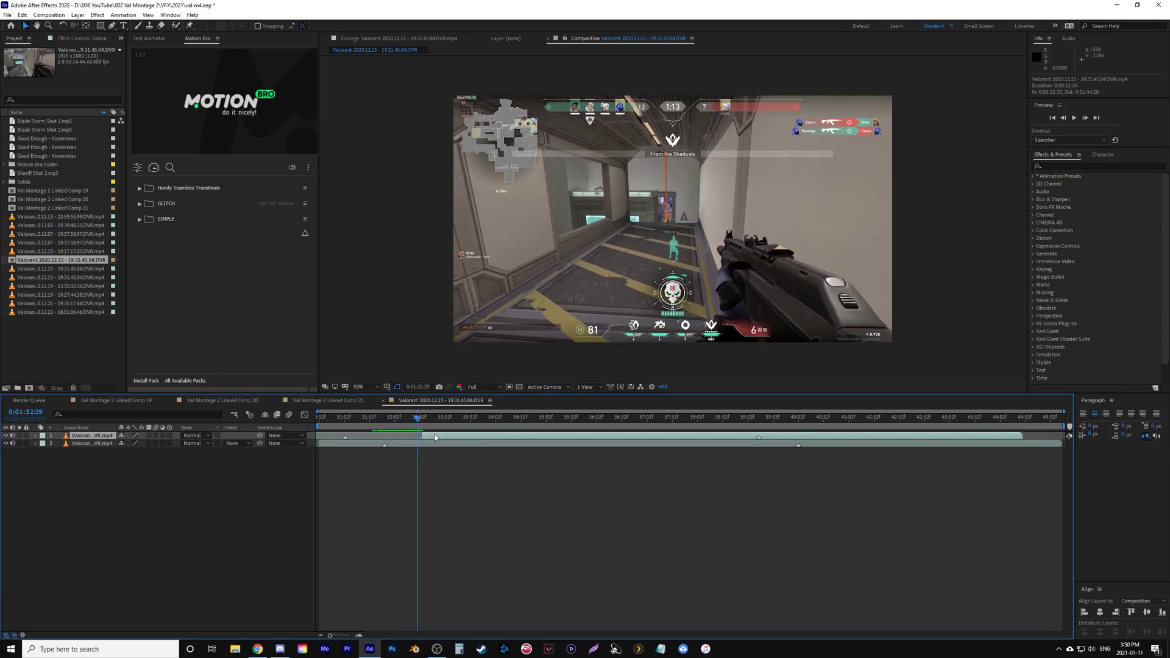
pyautogui.moveTo(434, 437); pyautogui.dragTo(430, 437)
# - Shorten the work area to end about three seconds after the trimmed copy starts, and enlarge the timeline scale
pyautogui.moveTo(1063, 412); pyautogui.dragTo(700, 412)
pyautogui.moveTo(1064, 425); pyautogui.dragTo(815, 426)
pyautogui.moveTo(700, 412); pyautogui.dragTo(977, 412)
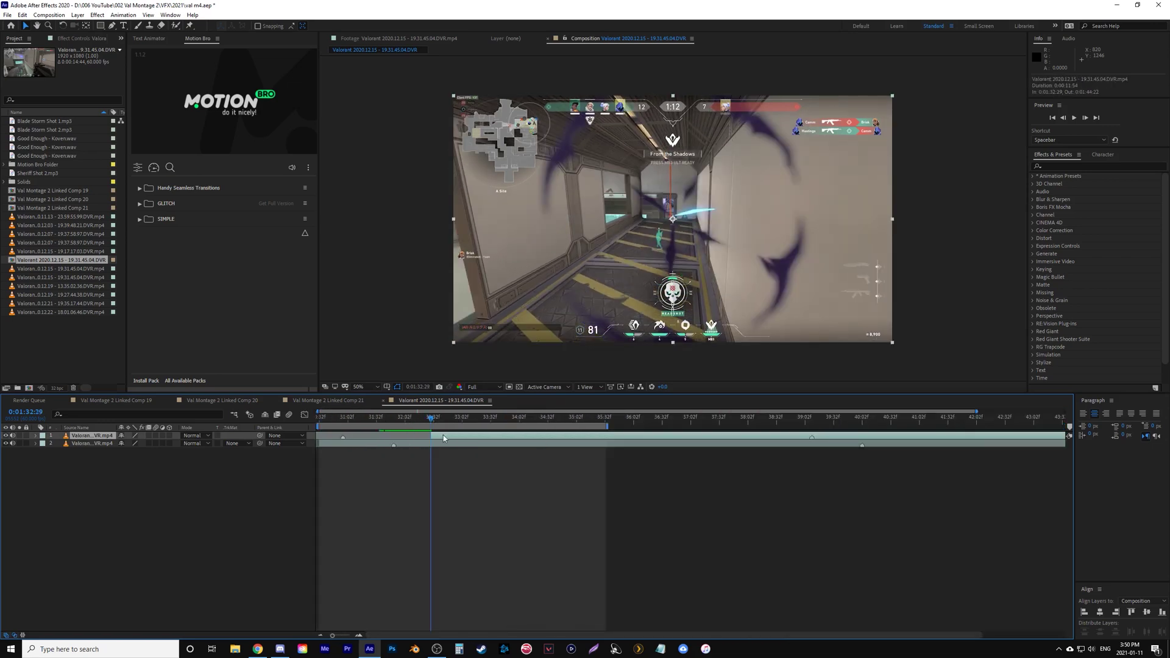
# - Duplicate the trimmed layer and trim the new top copy to start at 0:01:32:58
pyautogui.moveTo(433, 419); pyautogui.dragTo(457, 439)
pyautogui.hotkey('ctrl', 'd')
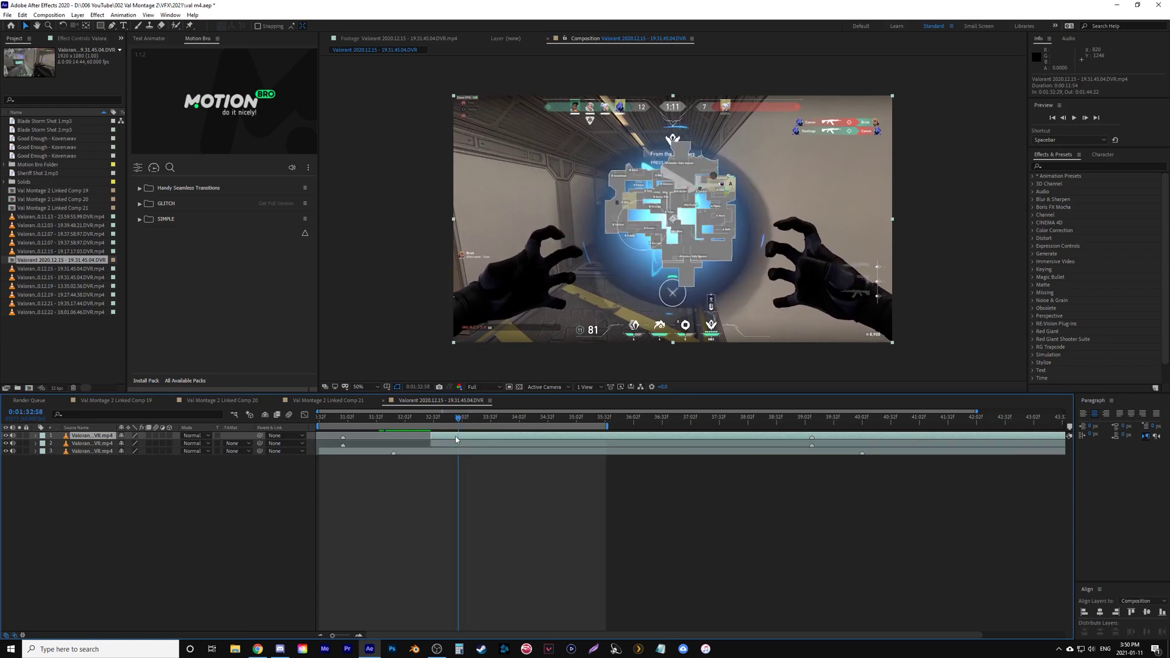
pyautogui.moveTo(431, 435); pyautogui.dragTo(459, 436)
# - Trim the middle copy to start at 0:01:32:30 and open that layer for individual viewing
pyautogui.click(431, 420)
pyautogui.click(440, 444)
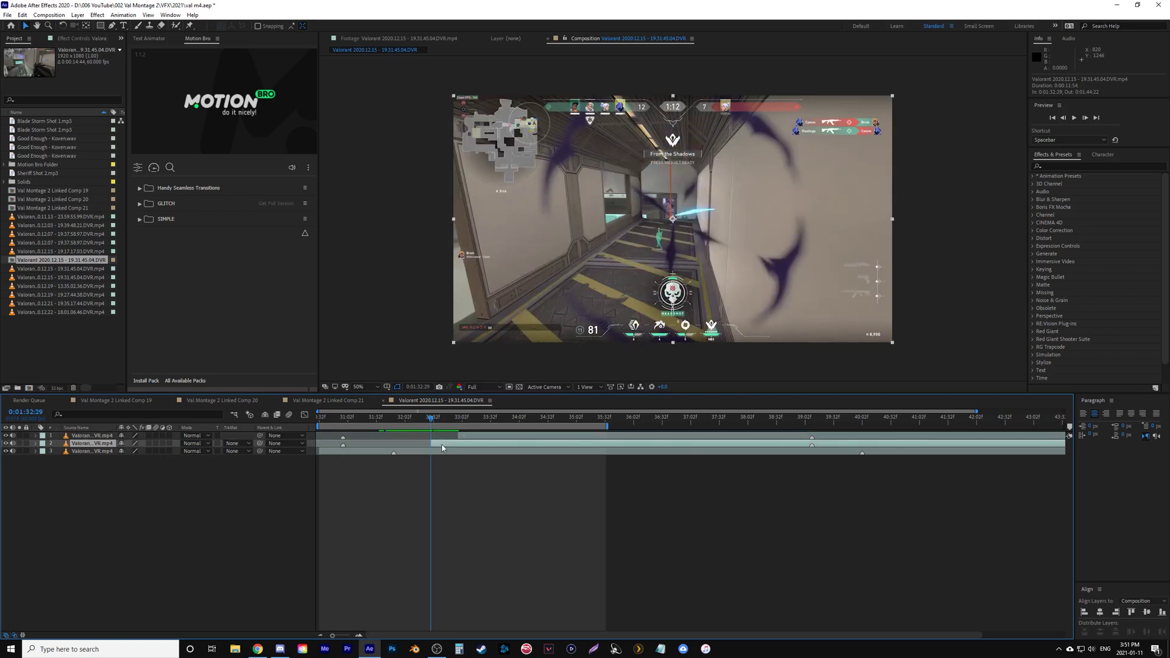
pyautogui.press('pagedown')
pyautogui.press('=')
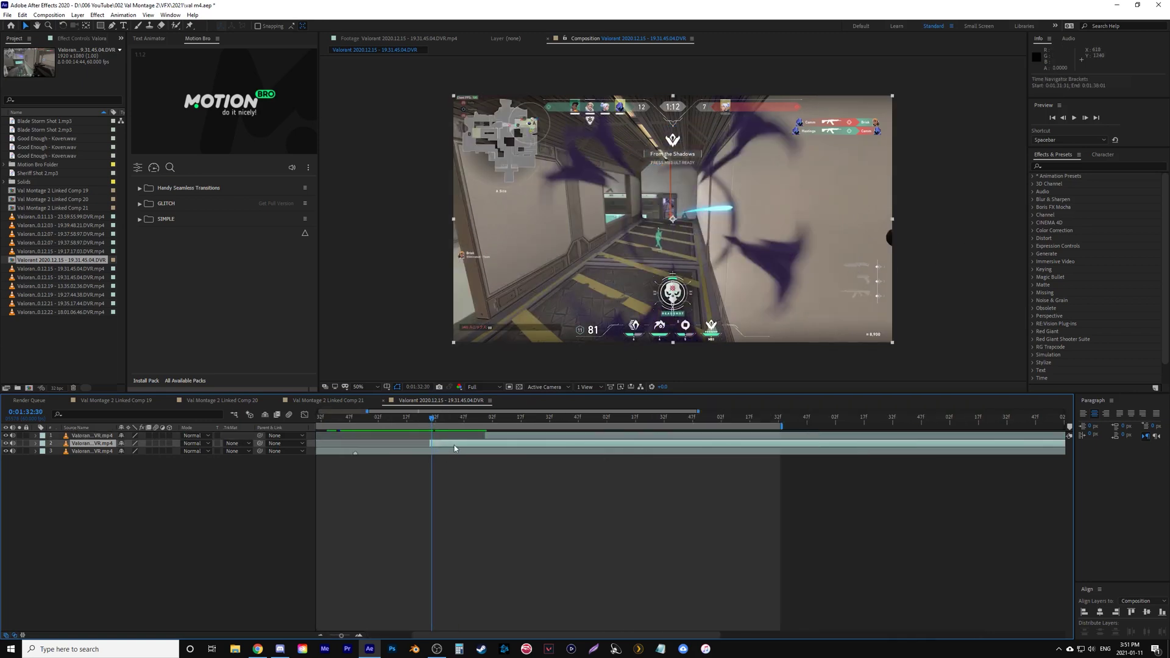
pyautogui.doubleClick(431, 443)
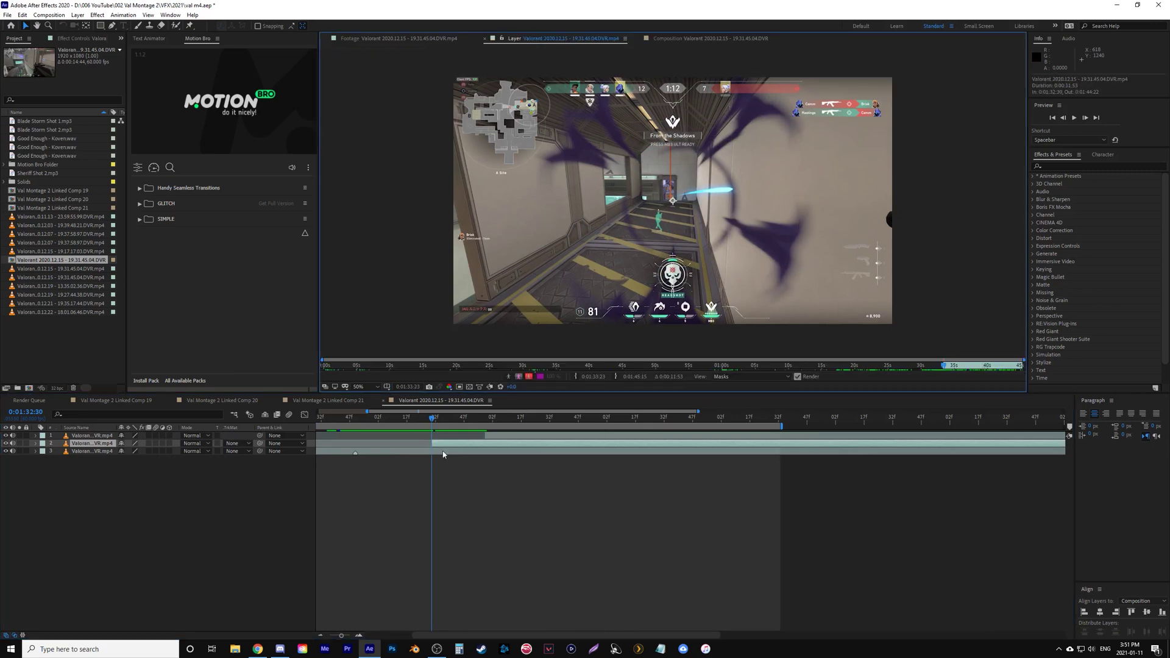
# - Select the dark fingertip at the frame's right edge with the Roto Brush at 0:01:32:30
pyautogui.press('.')
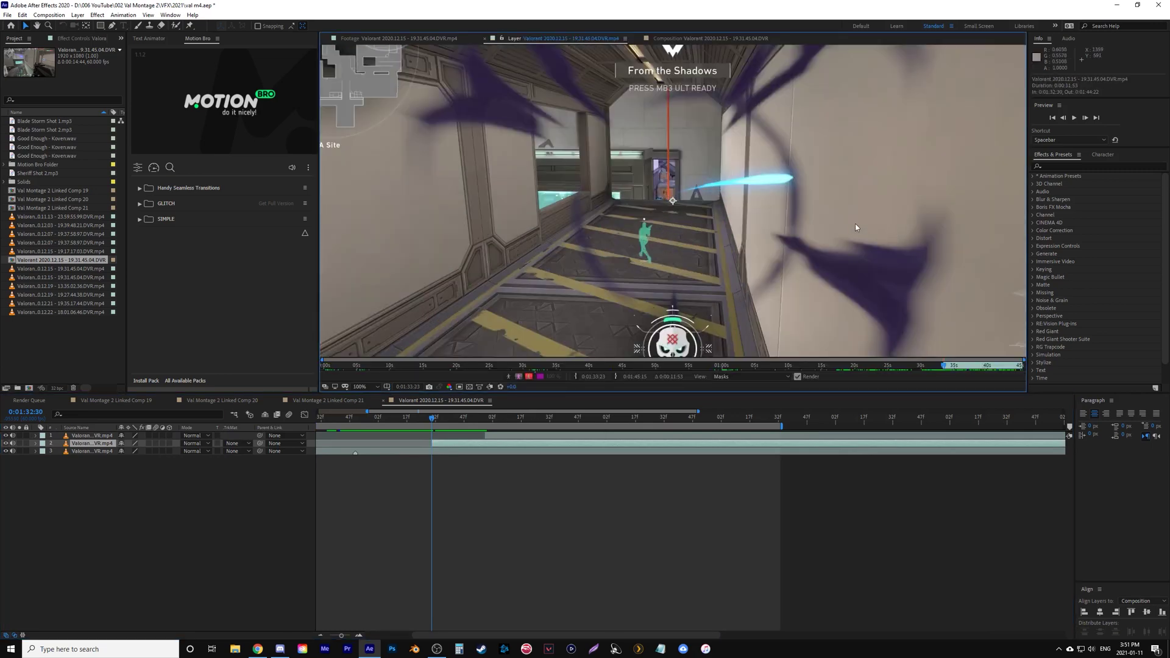
pyautogui.press('.')
pyautogui.press('h')
pyautogui.moveTo(906, 214); pyautogui.dragTo(499, 148)
pyautogui.press('pagedown')
pyautogui.press('pagedown')
pyautogui.press('pagedown')
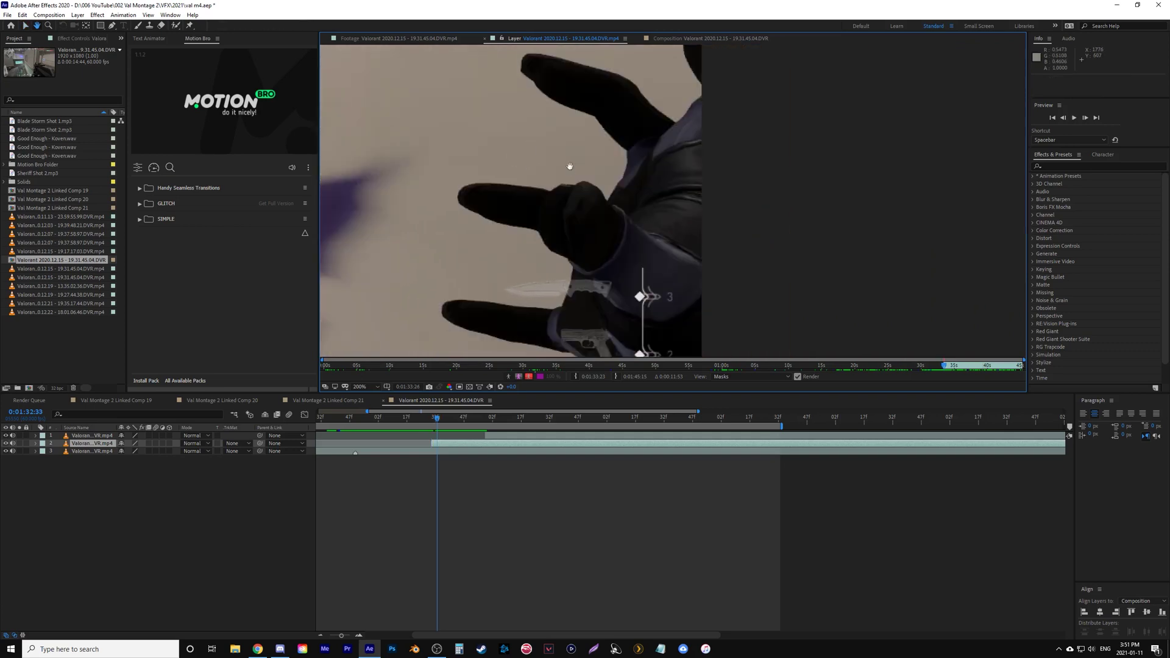
pyautogui.moveTo(569, 166); pyautogui.dragTo(790, 153)
pyautogui.press('v')
pyautogui.click(433, 418)
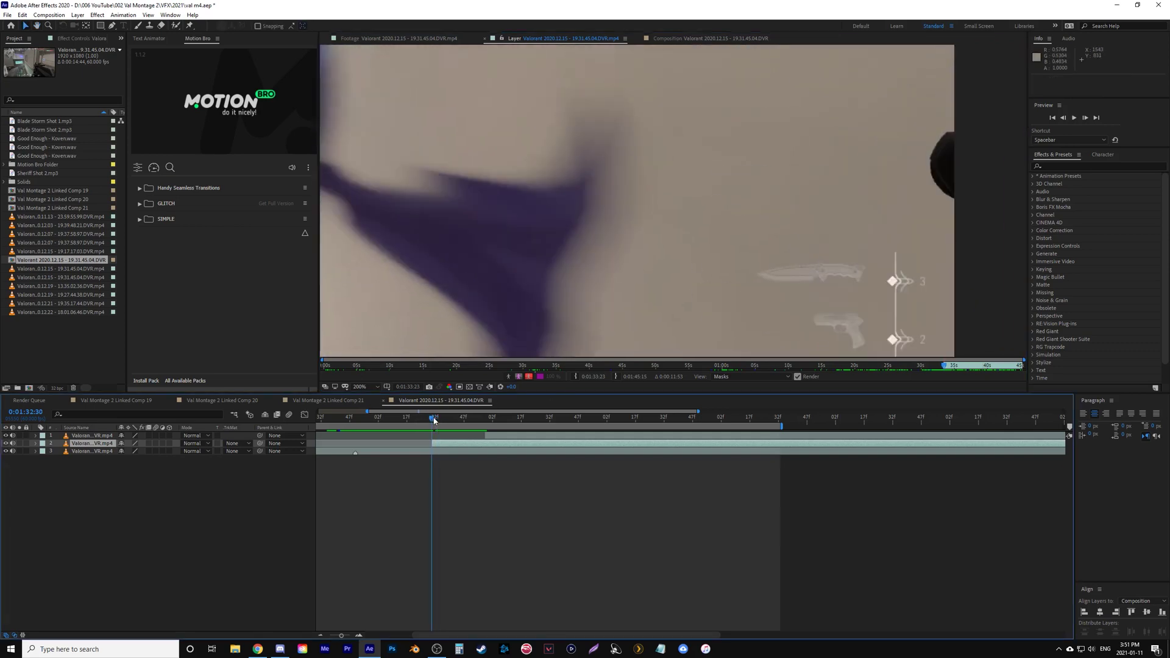
pyautogui.moveTo(872, 200); pyautogui.dragTo(613, 207)
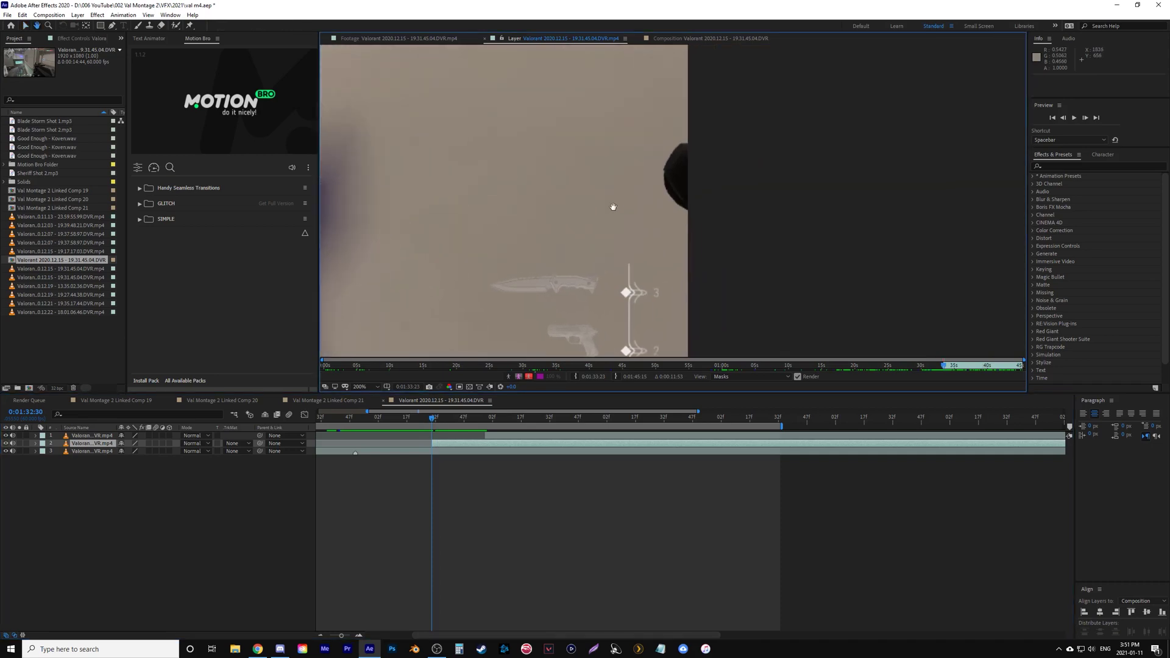
pyautogui.press('v')
pyautogui.click(176, 27)
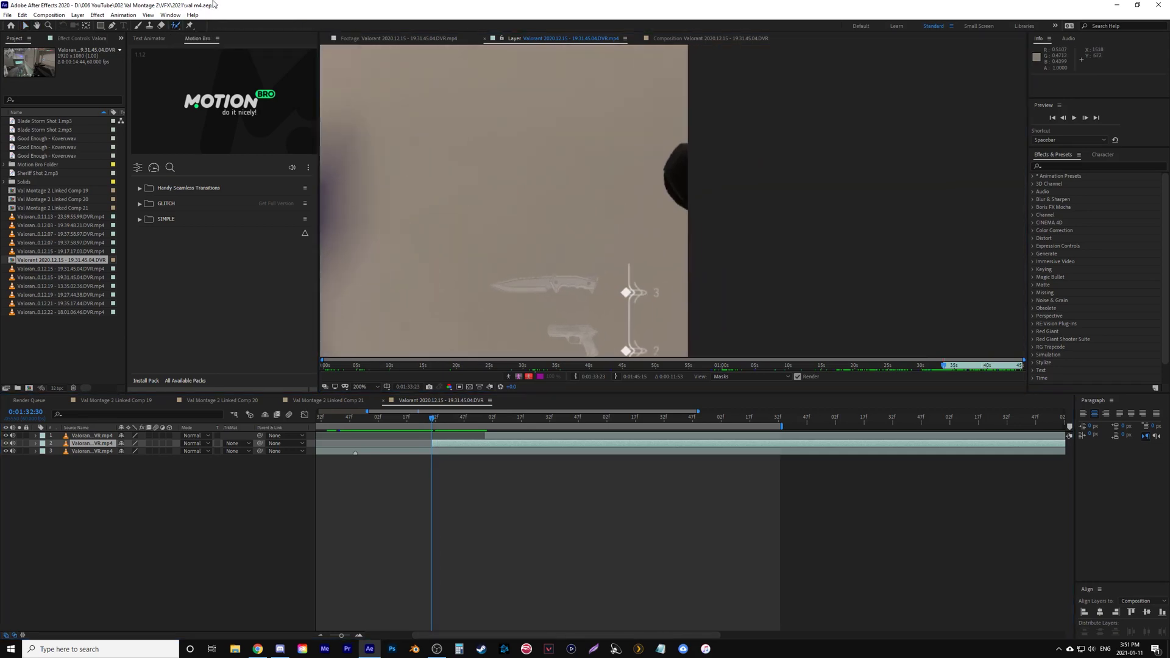
pyautogui.moveTo(687, 194)
pyautogui.mouseDown()
pyautogui.moveTo(673, 171)
pyautogui.moveTo(679, 146)
pyautogui.mouseUp()
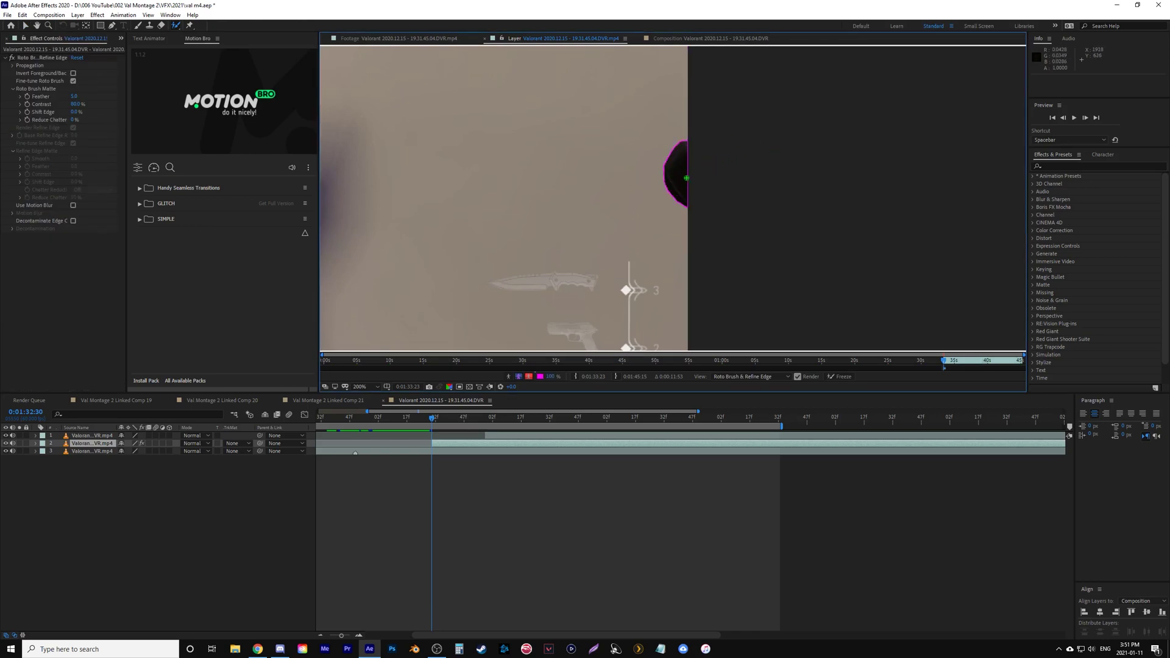
# - Extend the Roto Brush selection at 0:01:32:31 to cover both fingertips and follow their edges
pyautogui.press('pagedown')
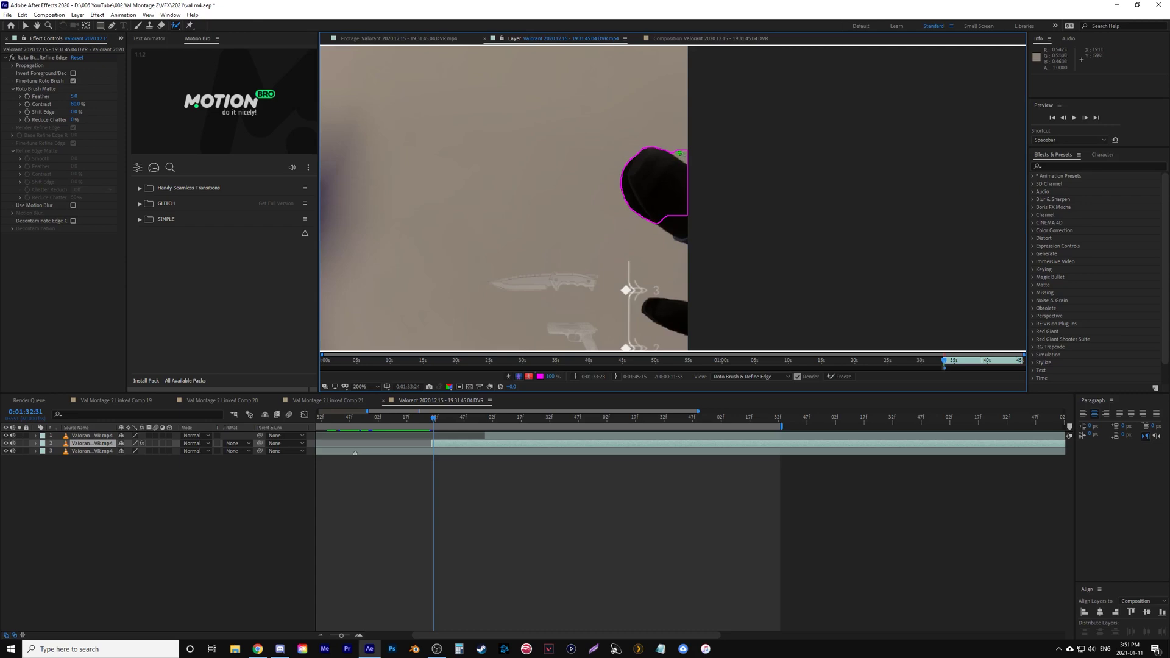
pyautogui.moveTo(705, 163); pyautogui.dragTo(702, 168)
pyautogui.moveTo(669, 226); pyautogui.dragTo(687, 215)
pyautogui.moveTo(692, 333)
pyautogui.mouseDown()
pyautogui.moveTo(656, 314)
pyautogui.moveTo(689, 306)
pyautogui.mouseUp()
# - Examine the rest of the frame at 0:01:32:31 and the fingertip outlines at its right edge
pyautogui.press('space')
pyautogui.moveTo(568, 245); pyautogui.dragTo(1023, 232)
pyautogui.moveTo(499, 202); pyautogui.dragTo(1024, 147)
pyautogui.moveTo(457, 190); pyautogui.dragTo(1023, 147)
pyautogui.moveTo(720, 199)
pyautogui.mouseDown()
pyautogui.moveTo(530, 81)
pyautogui.moveTo(500, 205)
pyautogui.mouseUp()
pyautogui.scroll(-4, 533, 205)
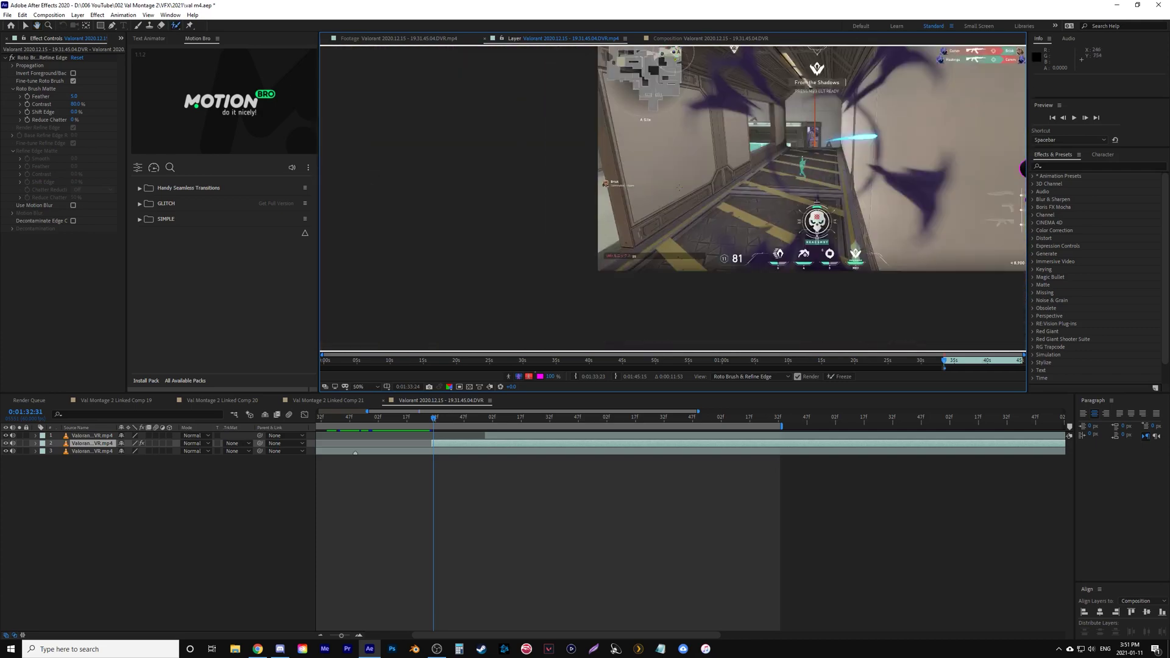
pyautogui.scroll(2, 747, 212)
pyautogui.press('space')
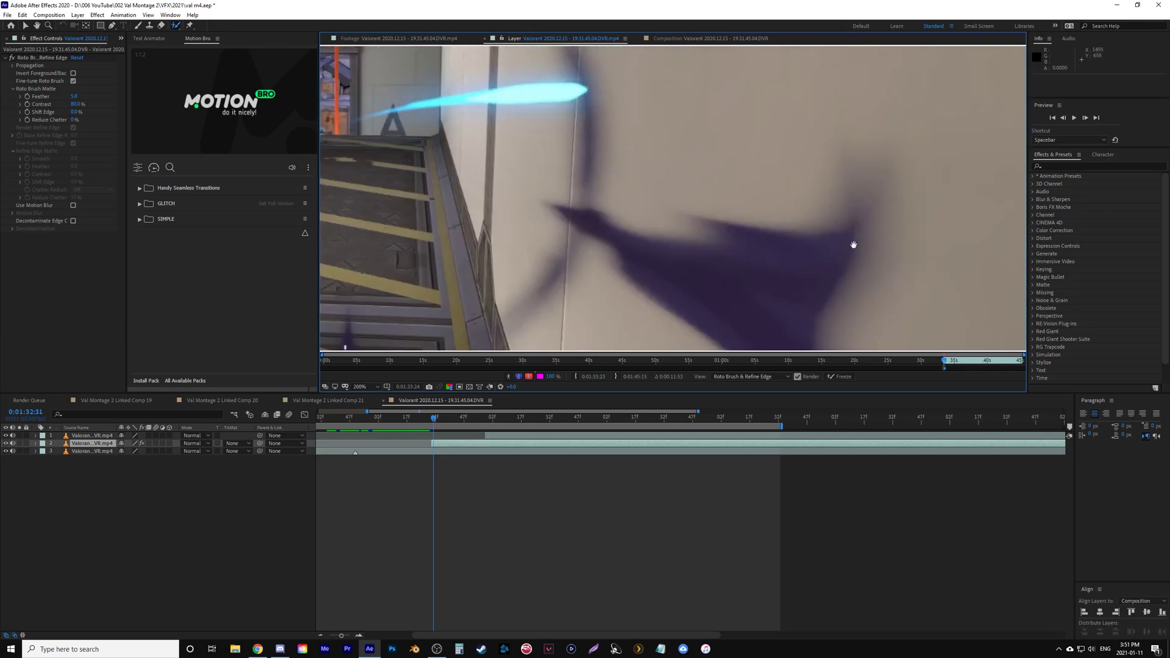
pyautogui.moveTo(853, 243); pyautogui.dragTo(407, 151)
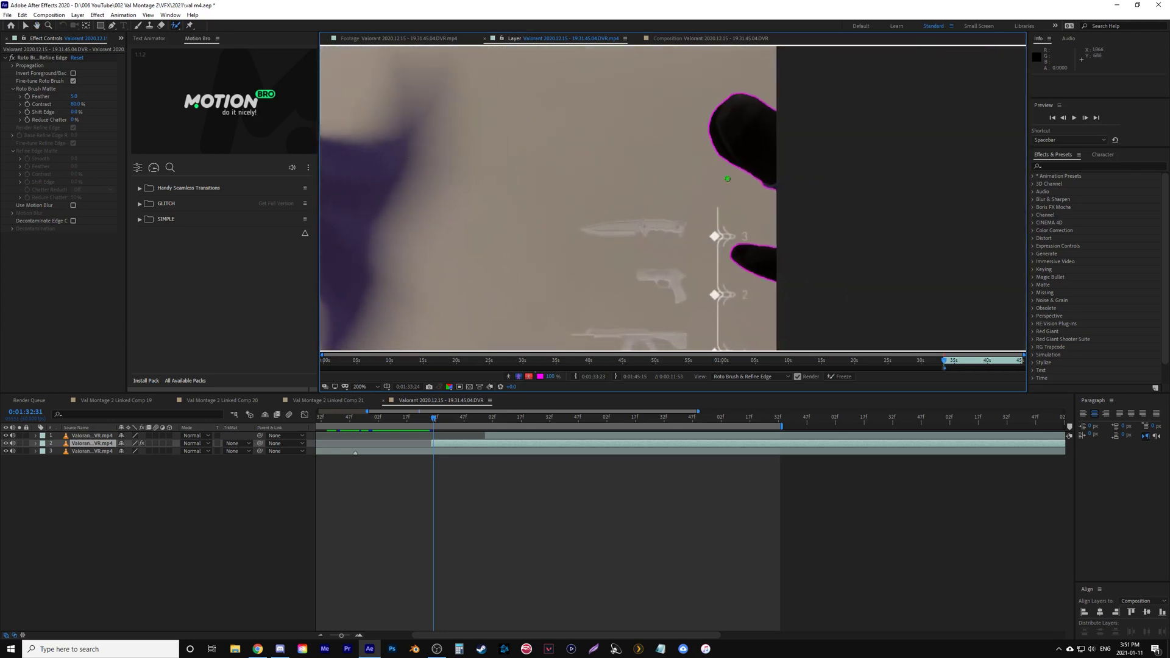
# - Advance to 0:01:32:32 and add the upper finger at the frame's right edge to the Roto Brush selection
pyautogui.press('pagedown')
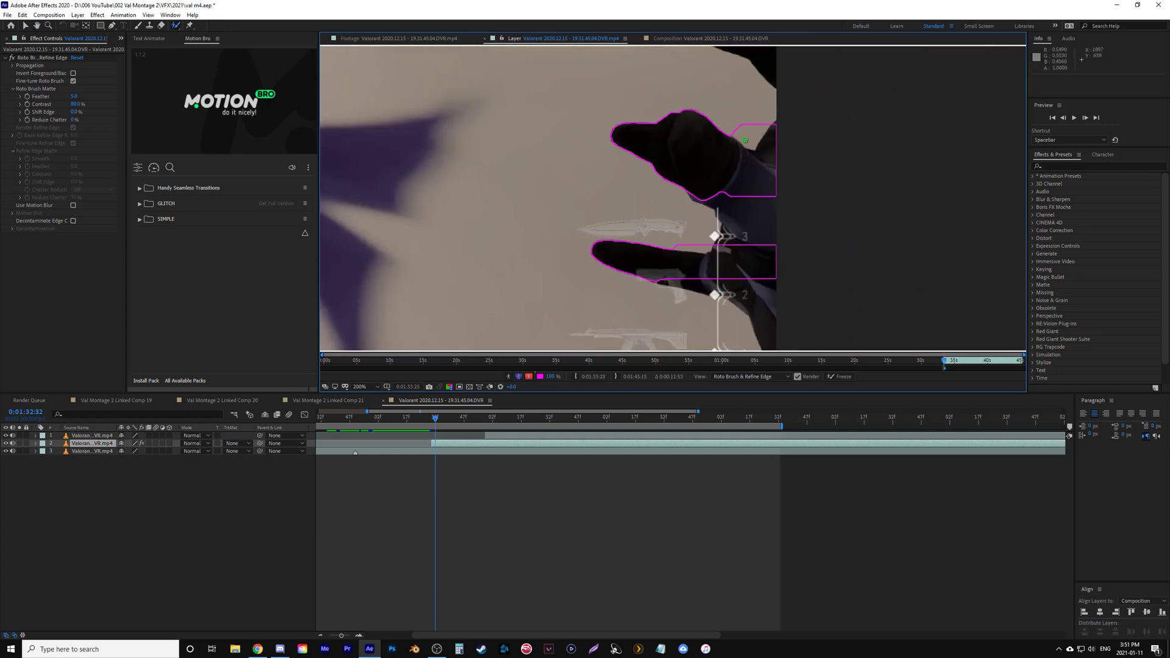
pyautogui.scroll(-1, 697, 167)
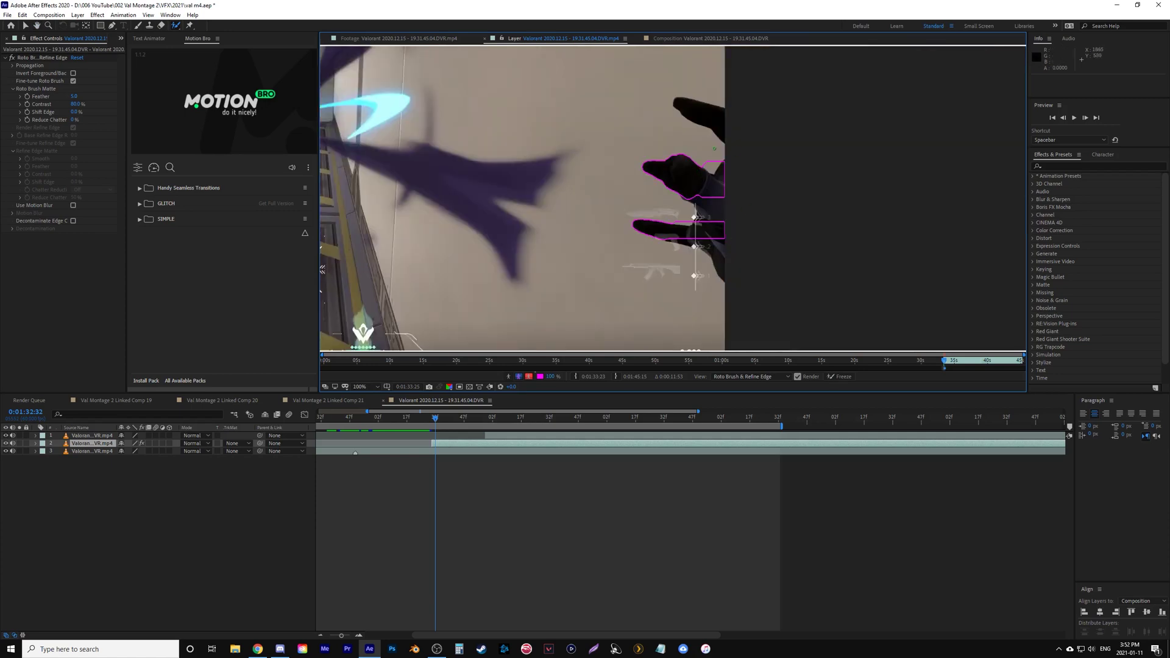
pyautogui.scroll(1, 731, 161)
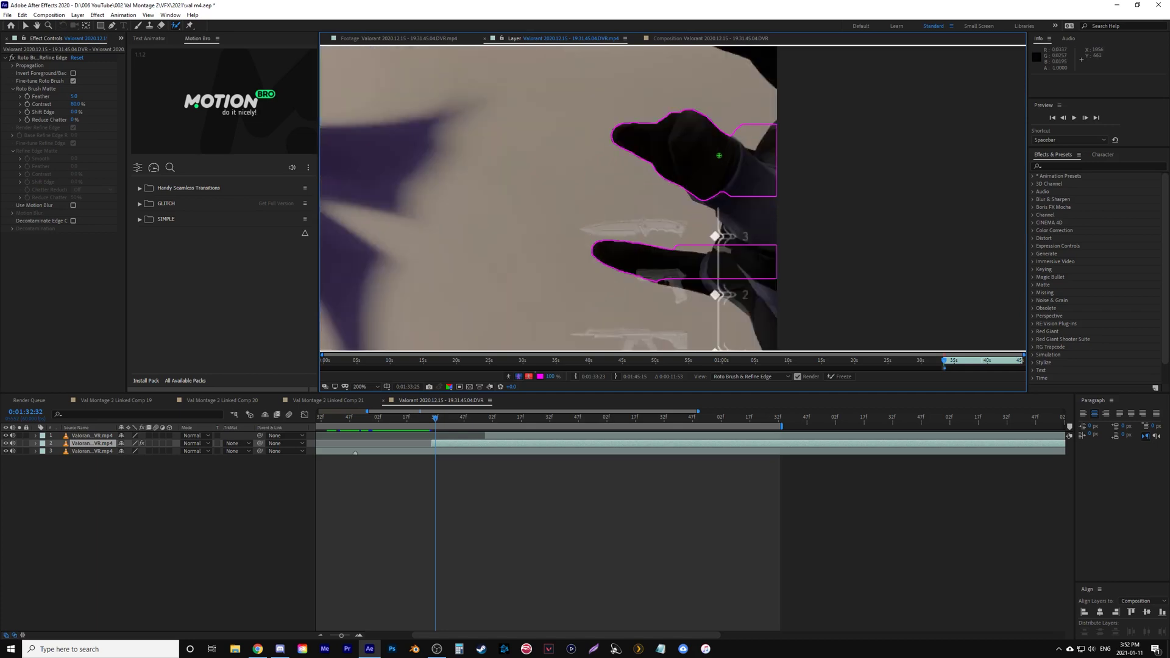
pyautogui.moveTo(705, 128); pyautogui.dragTo(571, 271)
pyautogui.moveTo(646, 213)
pyautogui.mouseDown()
pyautogui.moveTo(553, 159)
pyautogui.moveTo(627, 182)
pyautogui.mouseUp()
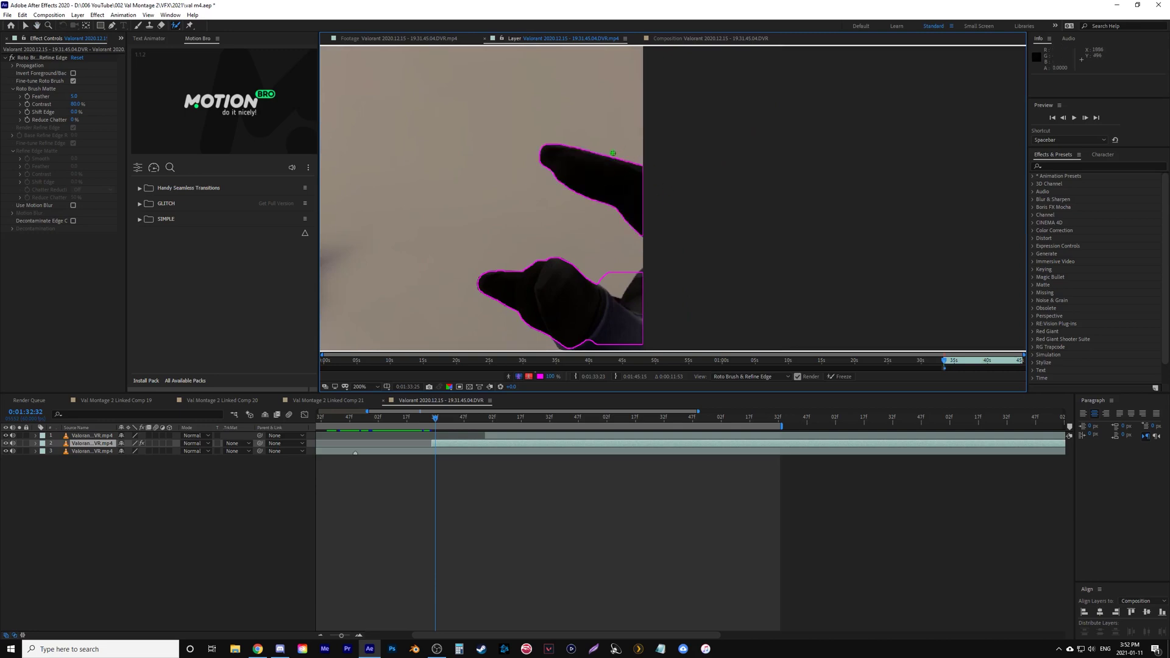
pyautogui.moveTo(592, 212); pyautogui.dragTo(602, 99)
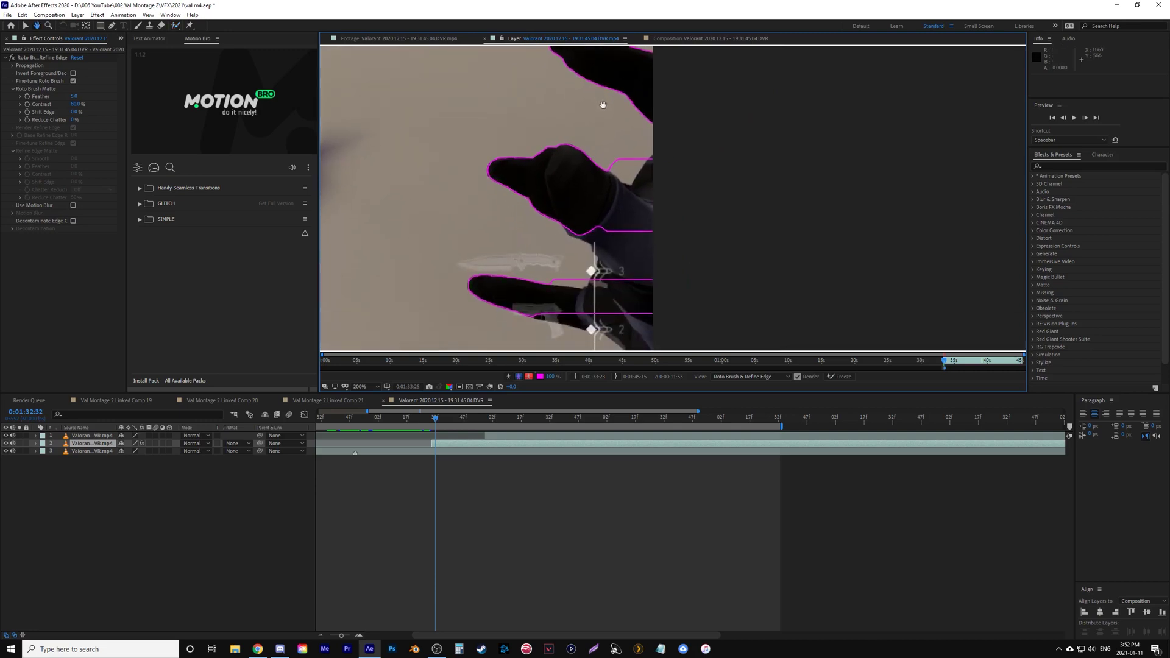
# - Extend the Roto Brush selection at 0:01:32:32 over the lower part of the hand and subtract the background above the lowest finger
pyautogui.moveTo(648, 163)
pyautogui.mouseDown()
pyautogui.moveTo(625, 285)
pyautogui.moveTo(591, 313)
pyautogui.moveTo(561, 310)
pyautogui.moveTo(573, 129)
pyautogui.mouseUp()
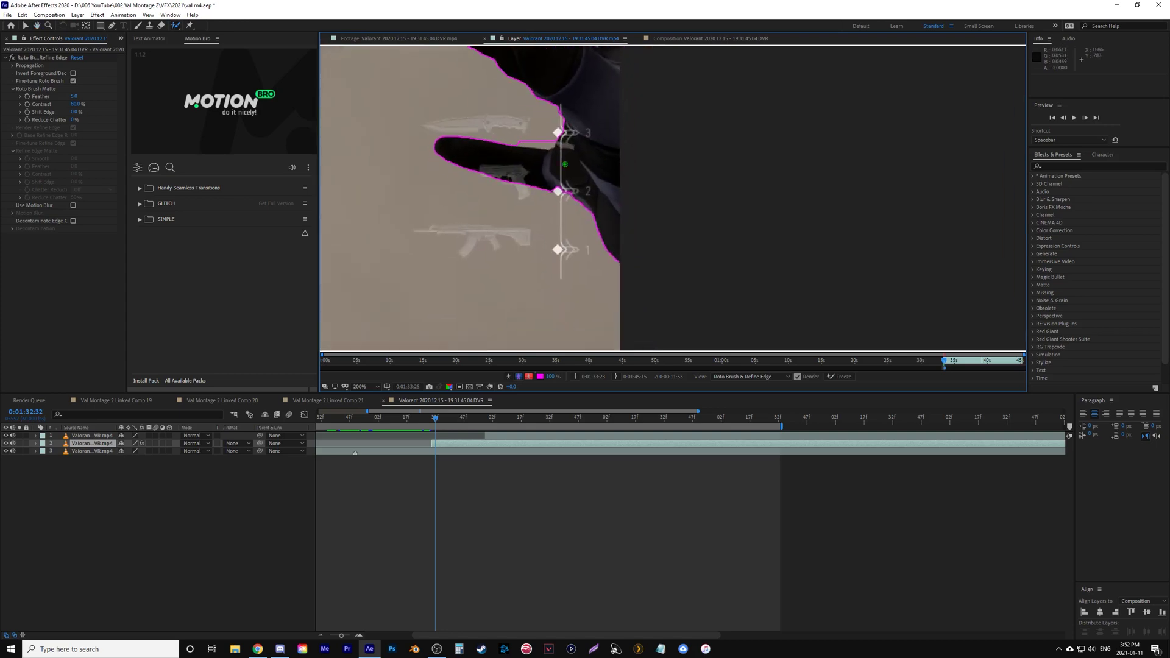
pyautogui.moveTo(523, 143); pyautogui.dragTo(548, 145)
pyautogui.moveTo(600, 104); pyautogui.dragTo(575, 249)
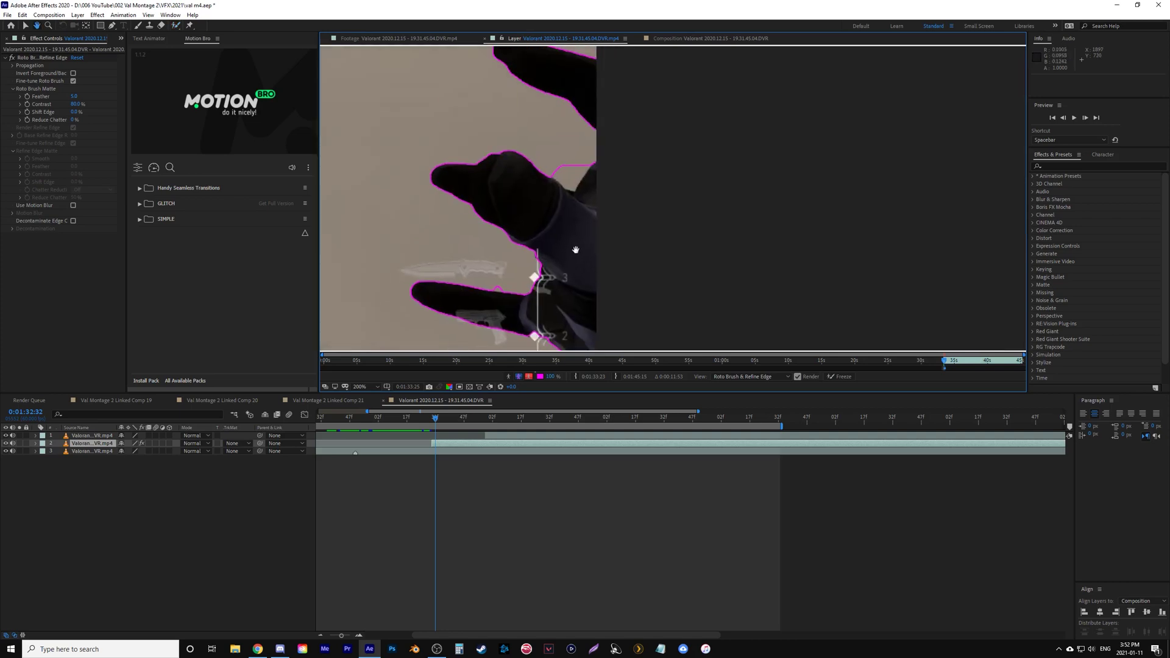
pyautogui.keyDown('alt'); pyautogui.click(498, 290); pyautogui.keyUp('alt')
# - Subtract the background caught between the upper fingers near the frame's right edge at 0:01:32:32
pyautogui.moveTo(574, 176); pyautogui.dragTo(576, 162)
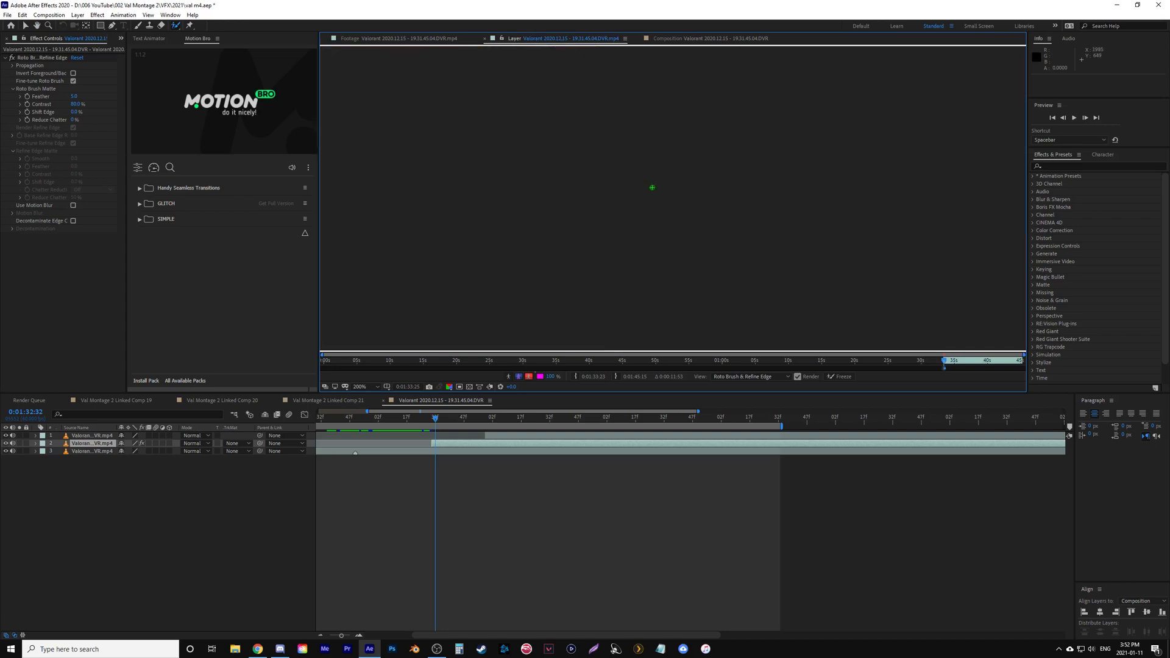
pyautogui.scroll(-1, 623, 196)
pyautogui.press('.')
pyautogui.press('.')
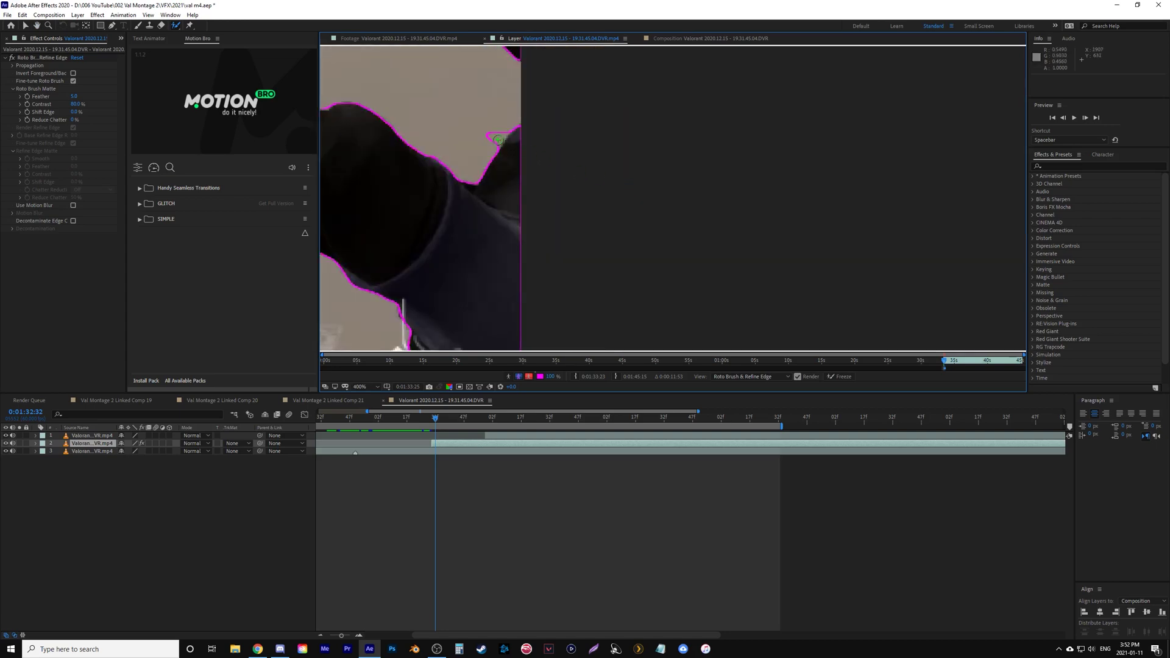
pyautogui.moveTo(502, 128); pyautogui.dragTo(503, 141)
pyautogui.scroll(-6, 606, 203)
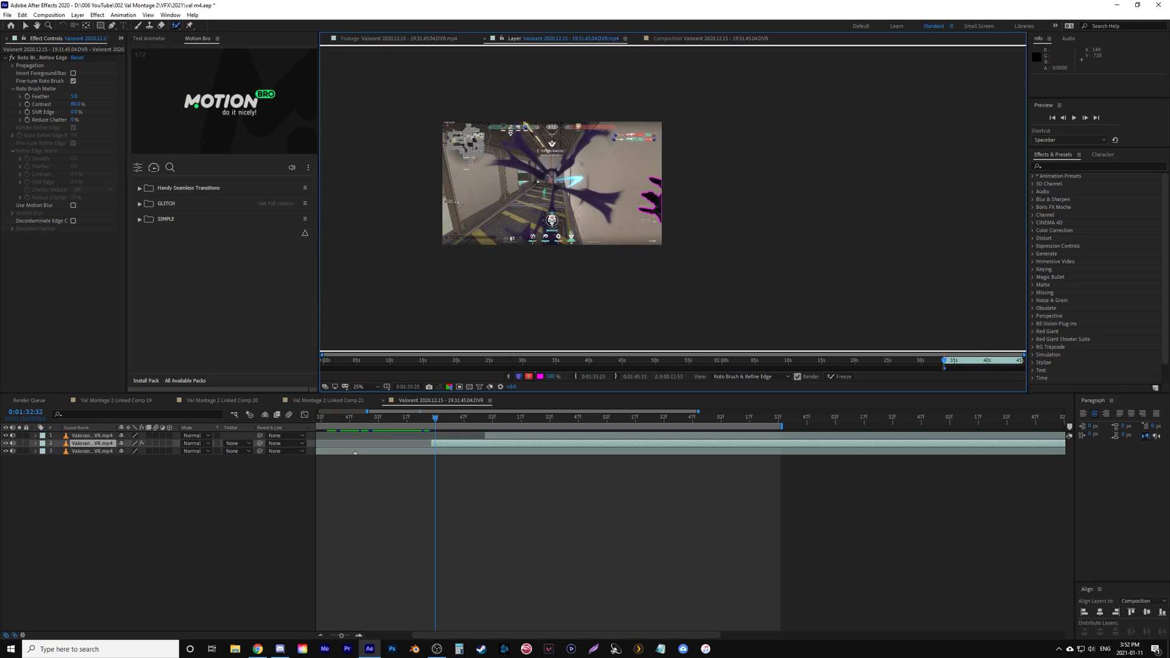
# - Extend the Roto Brush selection at 0:01:32:33 over the right hand's palm and its topmost finger
pyautogui.press('pagedown')
pyautogui.scroll(6, 646, 211)
pyautogui.scroll(-2, 620, 317)
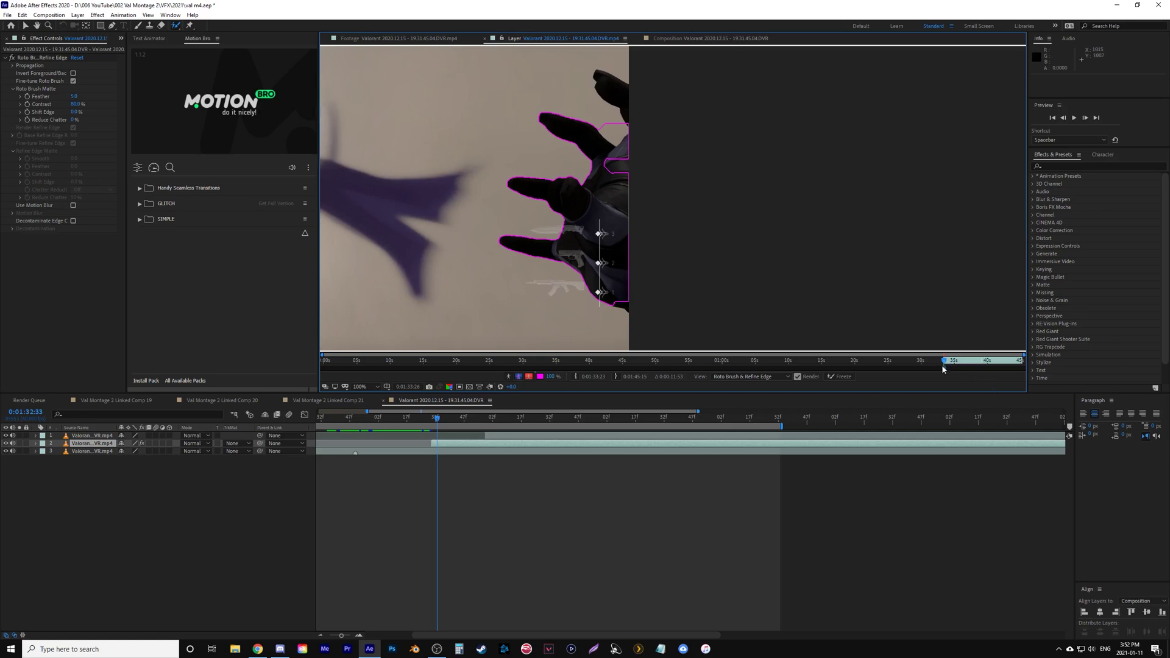
pyautogui.scroll(5, 948, 369)
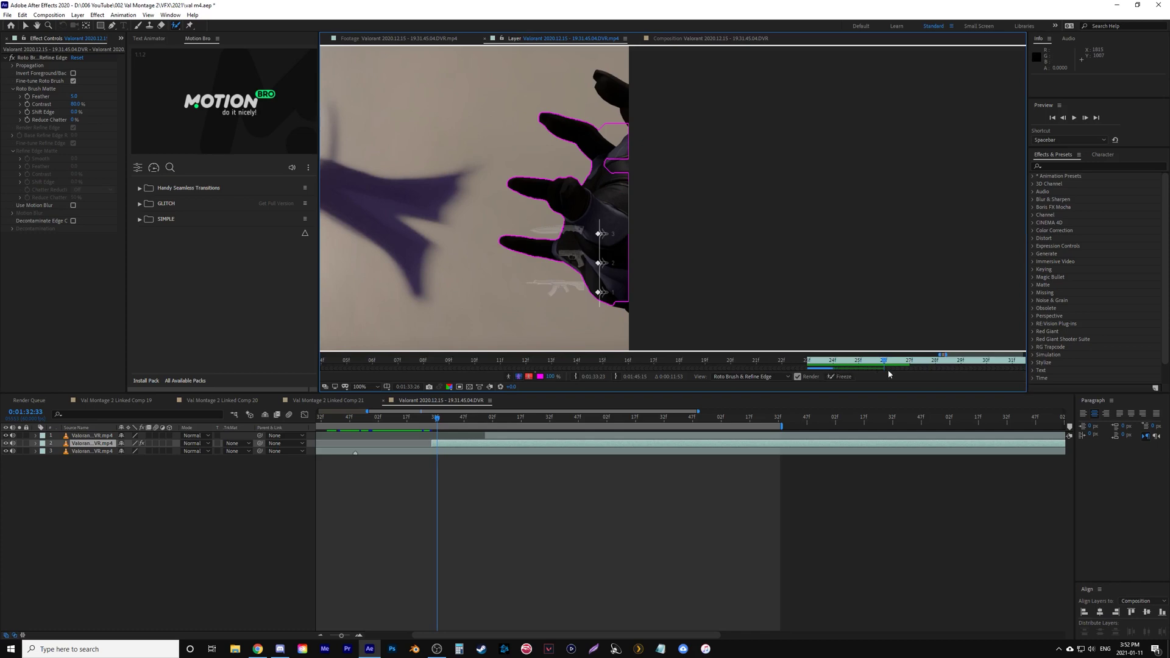
pyautogui.moveTo(618, 166)
pyautogui.mouseDown()
pyautogui.moveTo(604, 166)
pyautogui.moveTo(627, 303)
pyautogui.moveTo(628, 282)
pyautogui.mouseUp()
pyautogui.moveTo(628, 105); pyautogui.dragTo(597, 81)
# - Subtract the background caught between the top two fingers of the right hand at 0:01:32:33
pyautogui.press('.')
pyautogui.scroll(5, 616, 107)
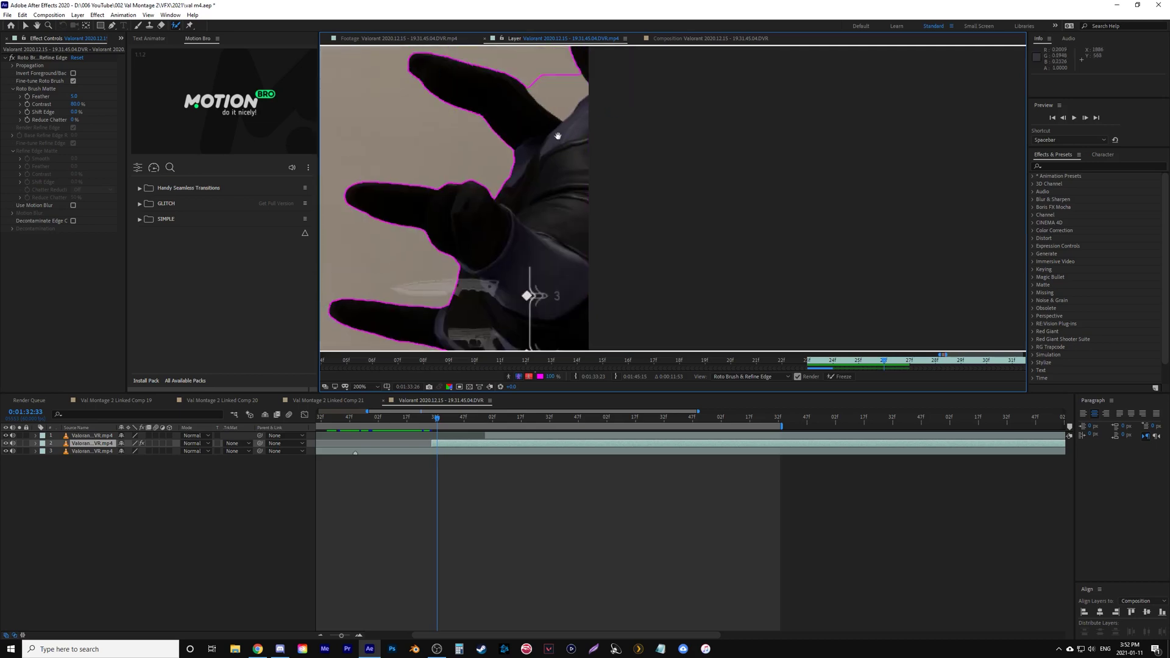
pyautogui.moveTo(523, 176)
pyautogui.mouseDown()
pyautogui.moveTo(553, 212)
pyautogui.moveTo(569, 198)
pyautogui.moveTo(514, 157)
pyautogui.mouseUp()
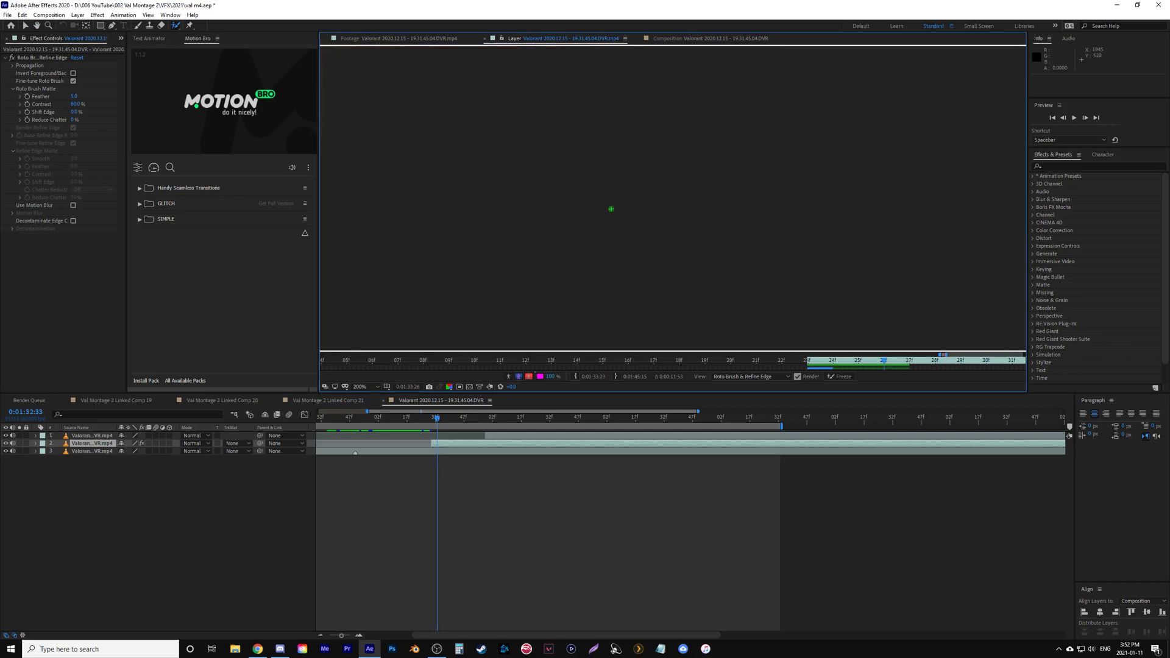
pyautogui.press(',')
pyautogui.press(',')
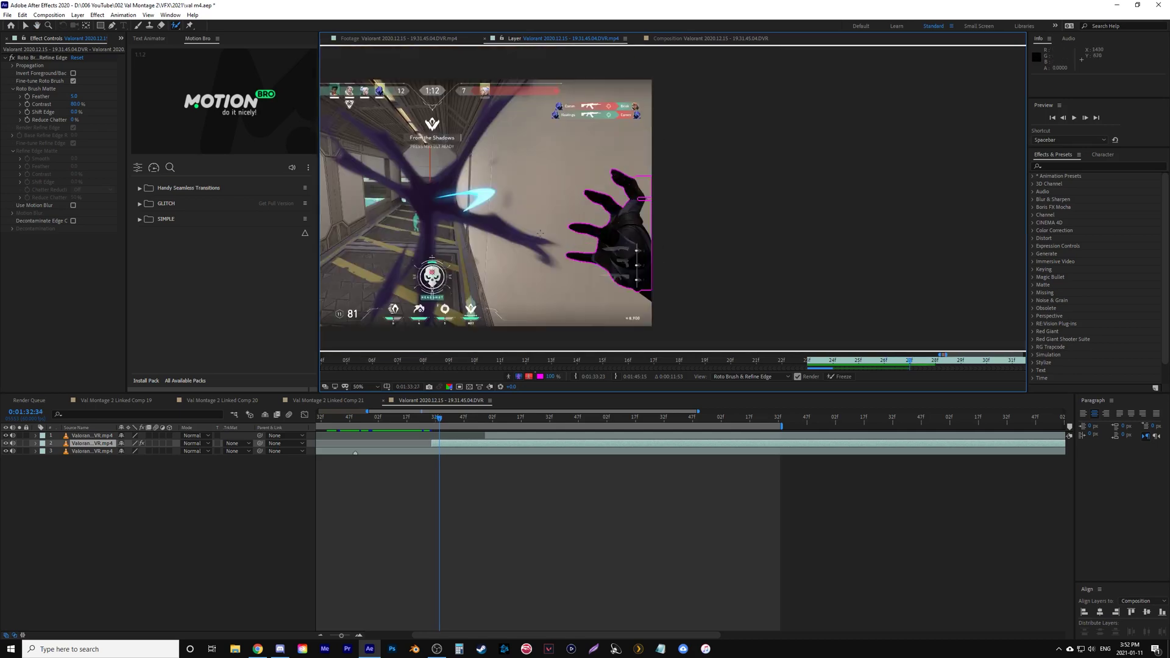
# - Correct the right hand's Roto Brush outline at 0:01:32:34 from the fingers down to the wrist
pyautogui.press('.')
pyautogui.press('.')
pyautogui.moveTo(525, 224); pyautogui.dragTo(635, 80)
pyautogui.moveTo(635, 229); pyautogui.dragTo(616, 80)
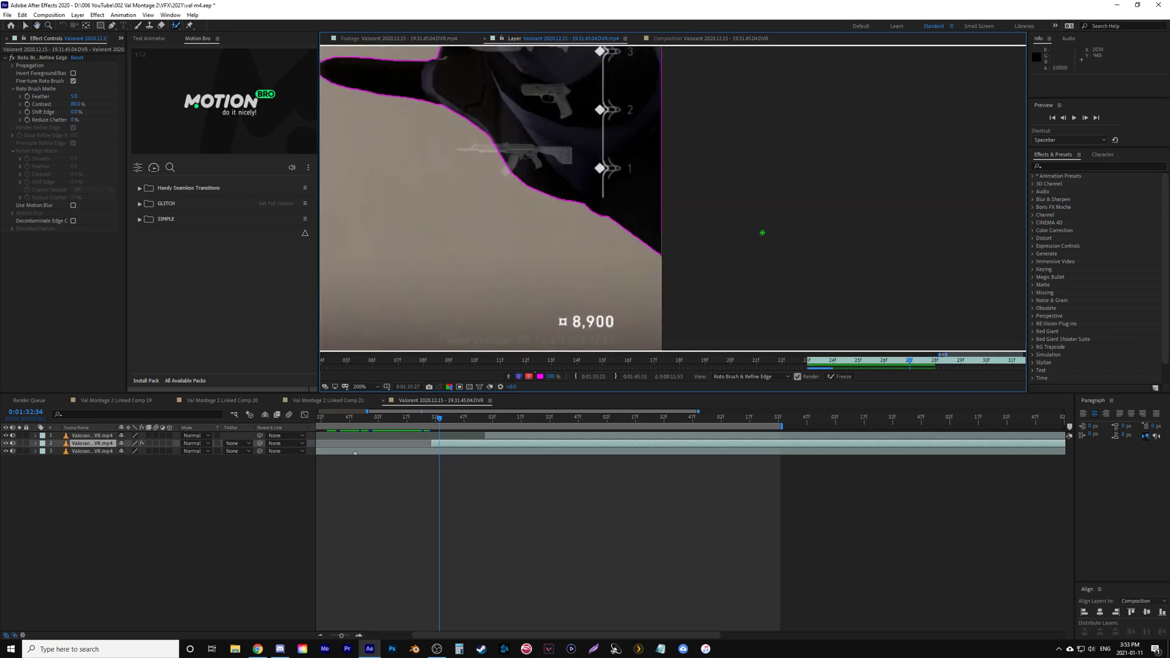
pyautogui.scroll(-4, 762, 232)
# - At 0:01:32:35, subtract the background above the right wrist and select the two fingertips at the frame's left edge
pyautogui.press('pagedown')
pyautogui.scroll(4, 762, 232)
pyautogui.moveTo(621, 141); pyautogui.dragTo(492, 241)
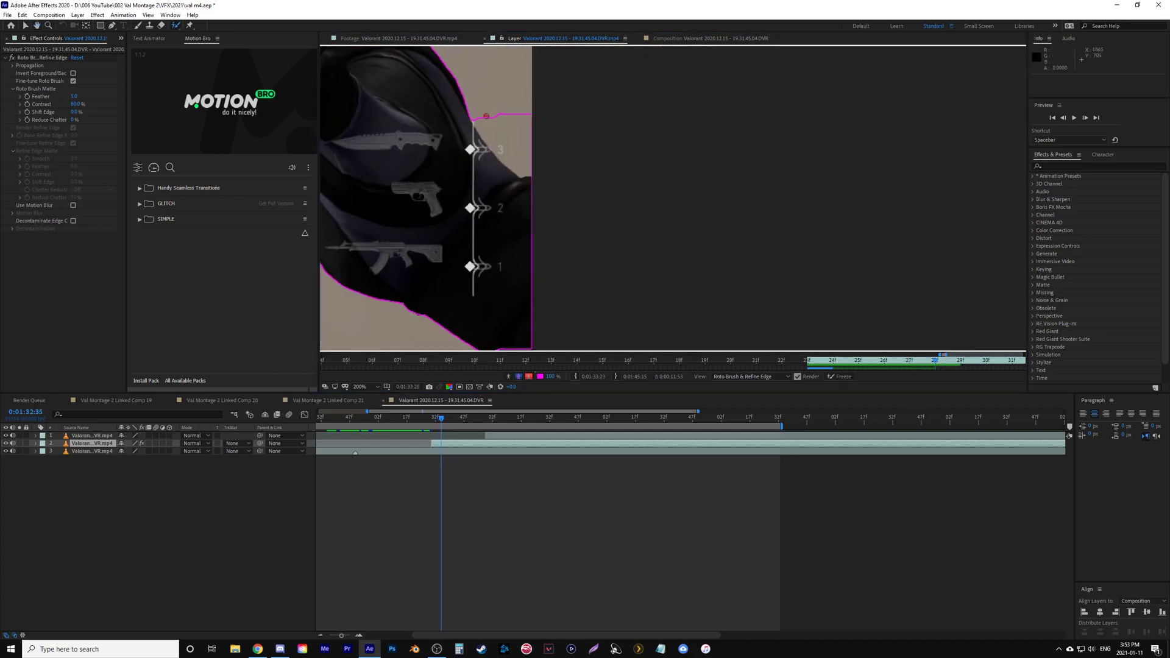
pyautogui.moveTo(473, 140); pyautogui.dragTo(583, 138)
pyautogui.moveTo(554, 347); pyautogui.dragTo(640, 225)
pyautogui.scroll(-3, 609, 234)
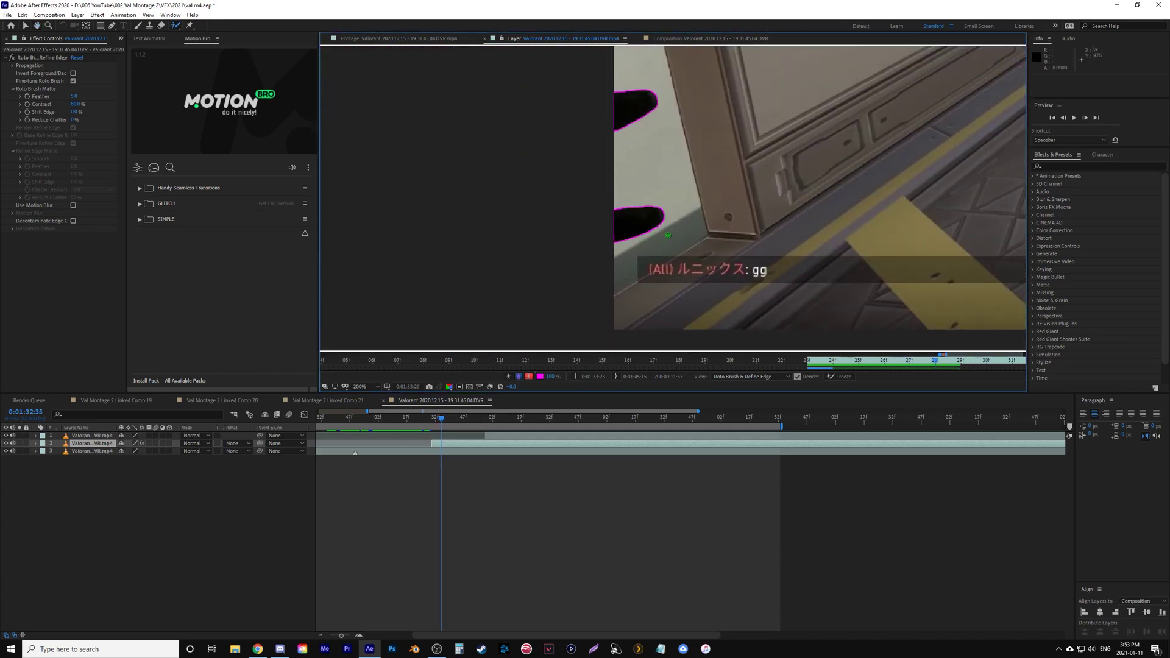
# - Trim the Roto Brush spill above the upper fingertip of the left hand at 0:01:32:36
pyautogui.press('pagedown')
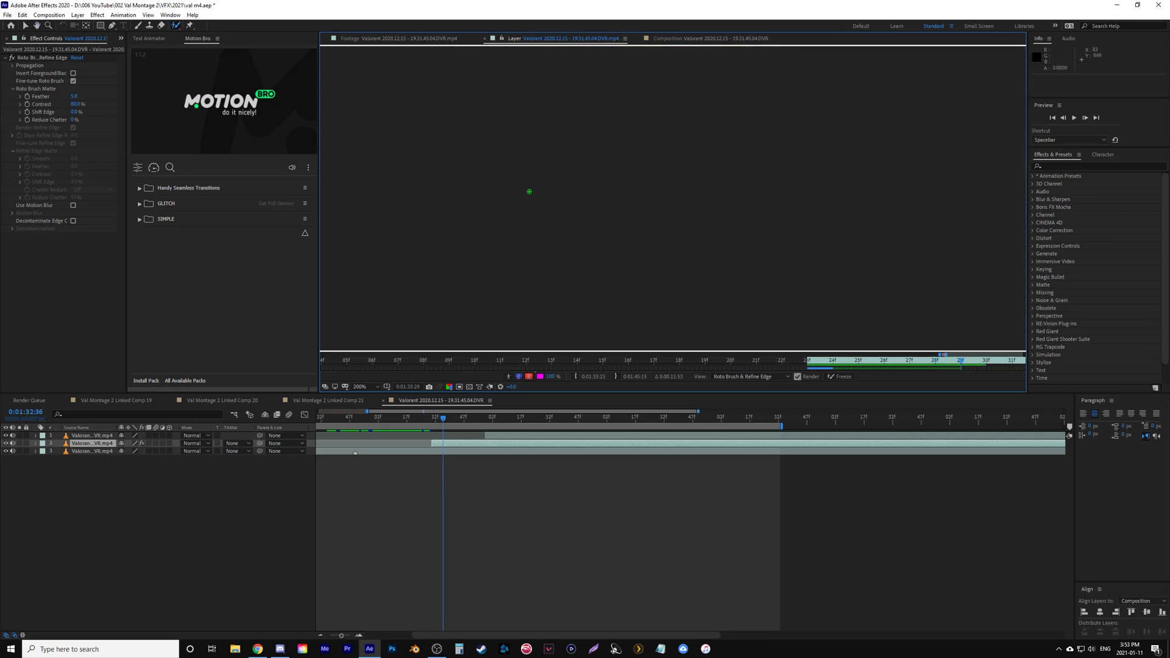
pyautogui.moveTo(442, 190)
pyautogui.mouseDown()
pyautogui.moveTo(504, 170)
pyautogui.moveTo(530, 141)
pyautogui.mouseUp()
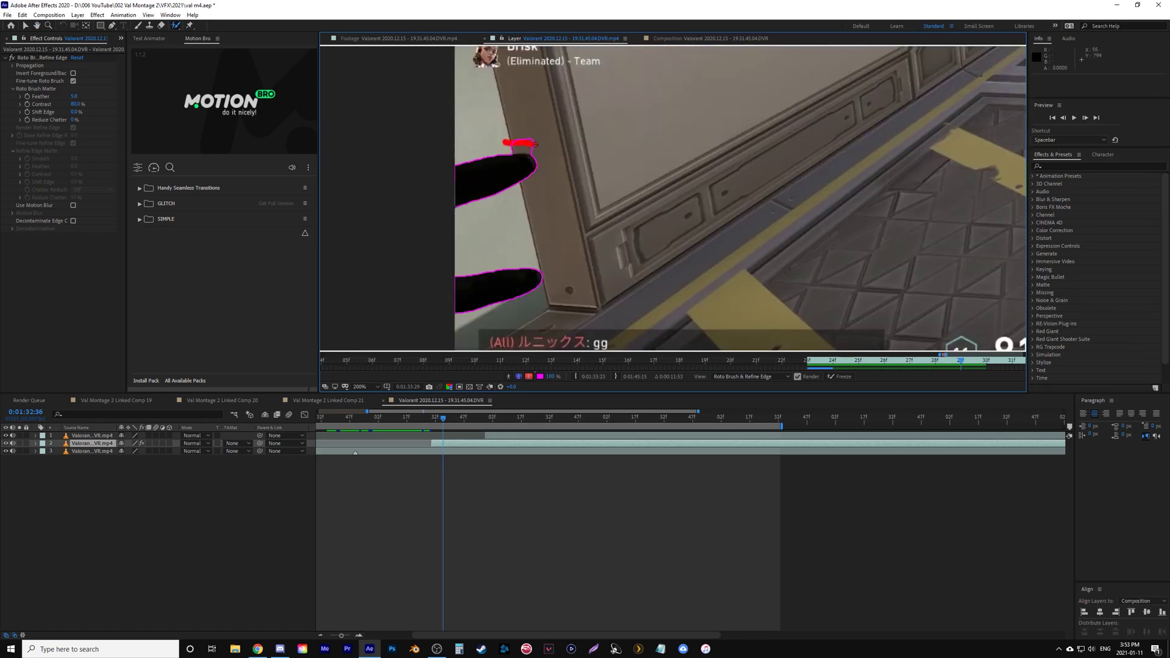
pyautogui.moveTo(534, 144); pyautogui.dragTo(519, 145)
pyautogui.moveTo(531, 148); pyautogui.dragTo(535, 149)
pyautogui.scroll(2, 504, 175)
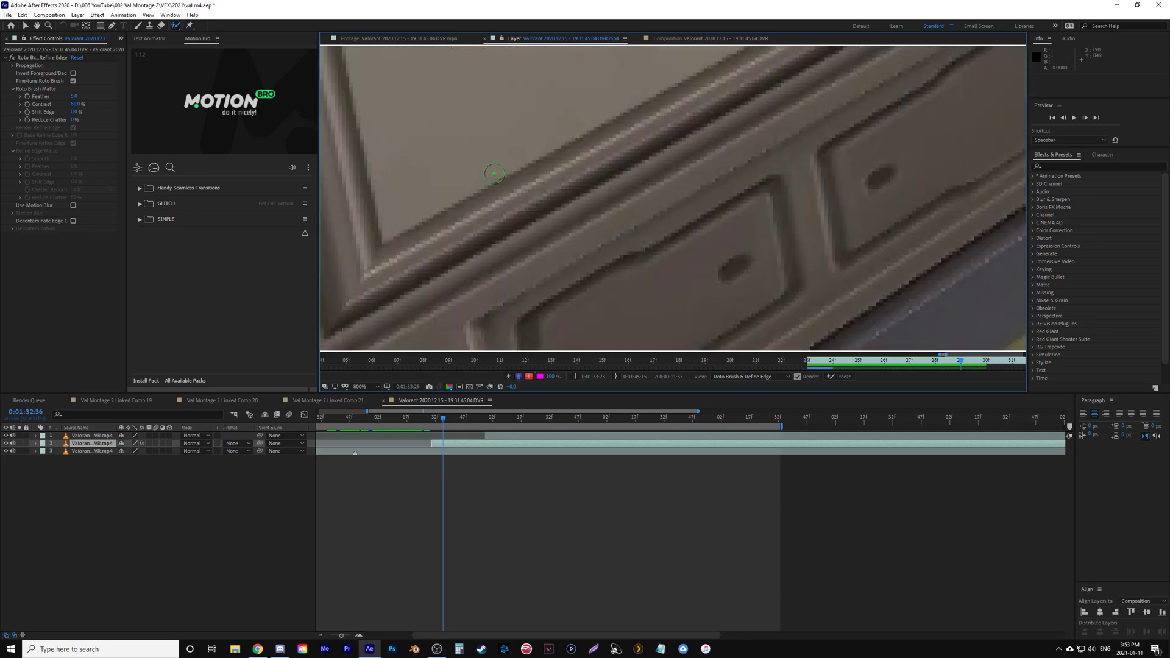
pyautogui.moveTo(491, 172); pyautogui.dragTo(839, 218)
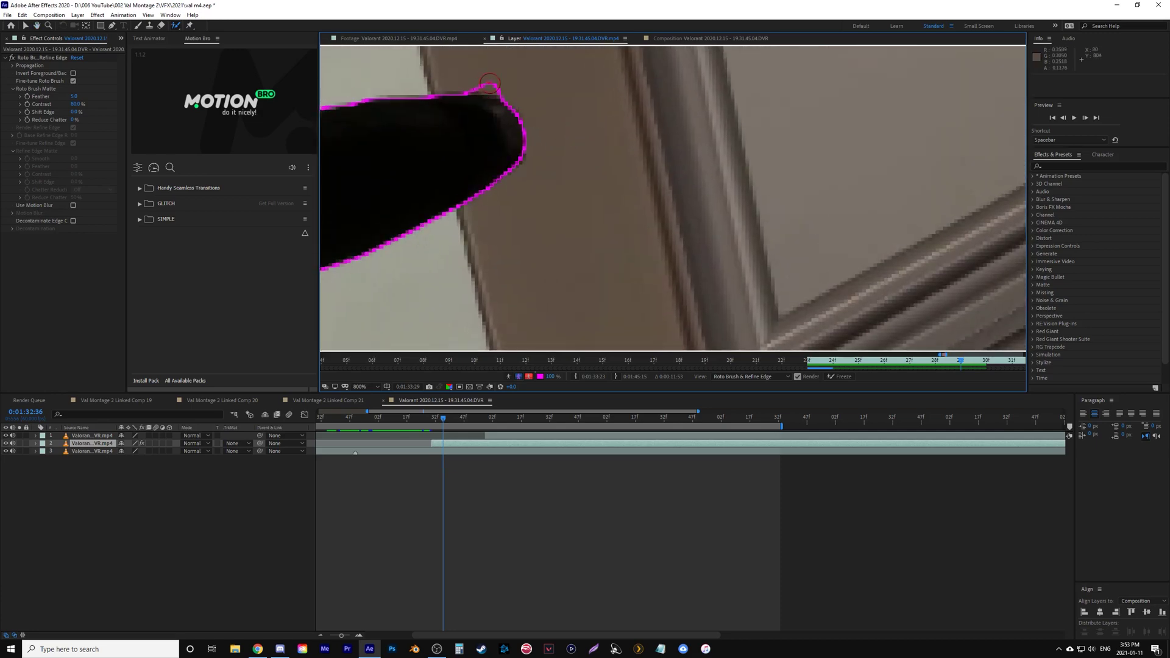
# - Advance to 0:01:32:37 and trim the background from the selection above the right wrist
pyautogui.scroll(-6, 662, 240)
pyautogui.moveTo(903, 183); pyautogui.dragTo(402, 185)
pyautogui.moveTo(755, 179)
pyautogui.mouseDown()
pyautogui.moveTo(384, 204)
pyautogui.moveTo(381, 266)
pyautogui.moveTo(384, 196)
pyautogui.mouseUp()
pyautogui.scroll(-1, 610, 196)
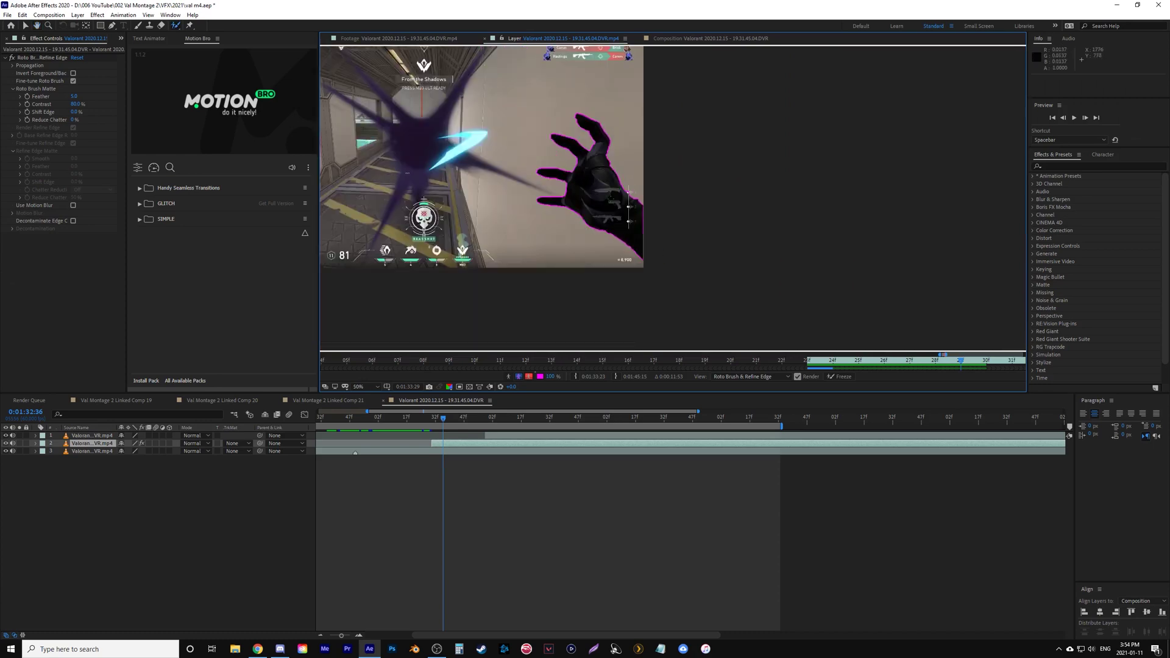
pyautogui.press('pagedown')
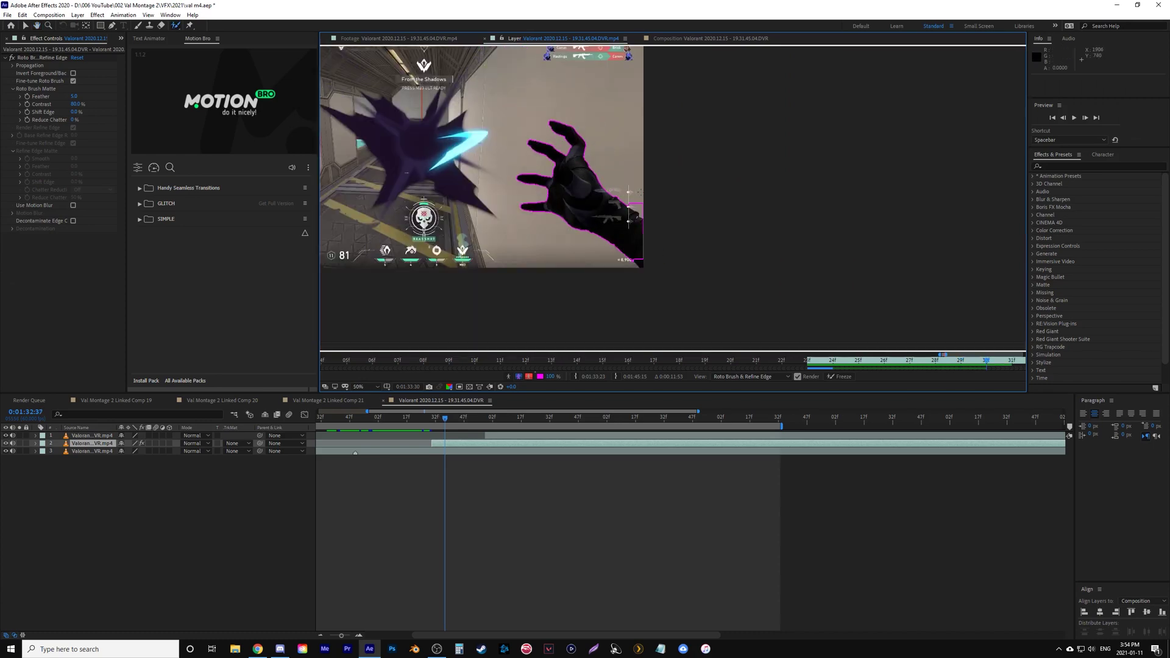
pyautogui.scroll(1, 589, 203)
pyautogui.moveTo(490, 190); pyautogui.dragTo(500, 69)
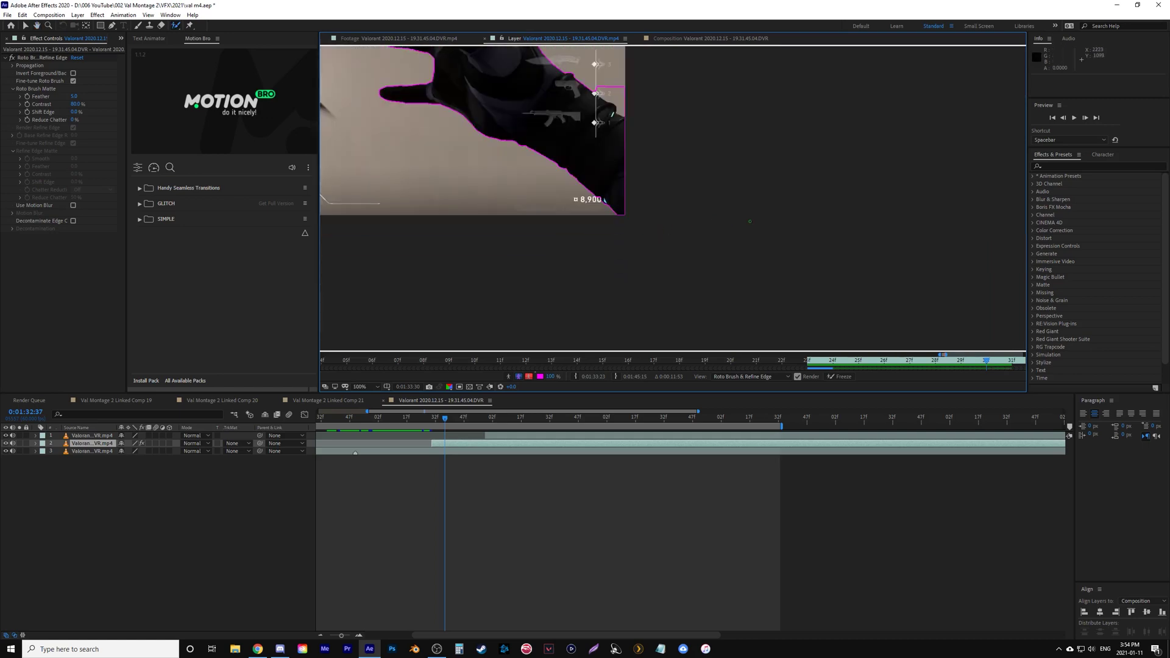
pyautogui.moveTo(495, 118); pyautogui.dragTo(736, 262)
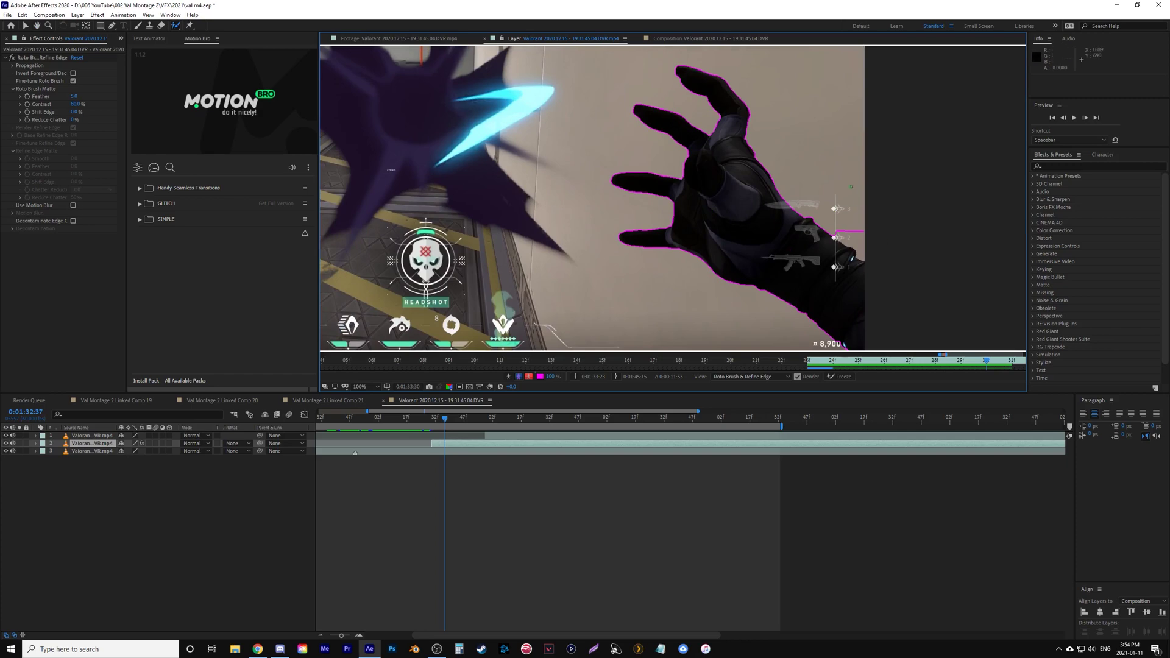
# - Select the left hand's palm and fingers at 0:01:32:37 and subtract the background between the upper fingers
pyautogui.moveTo(552, 208)
pyautogui.mouseDown()
pyautogui.moveTo(752, 173)
pyautogui.moveTo(754, 149)
pyautogui.moveTo(687, 222)
pyautogui.moveTo(590, 186)
pyautogui.mouseUp()
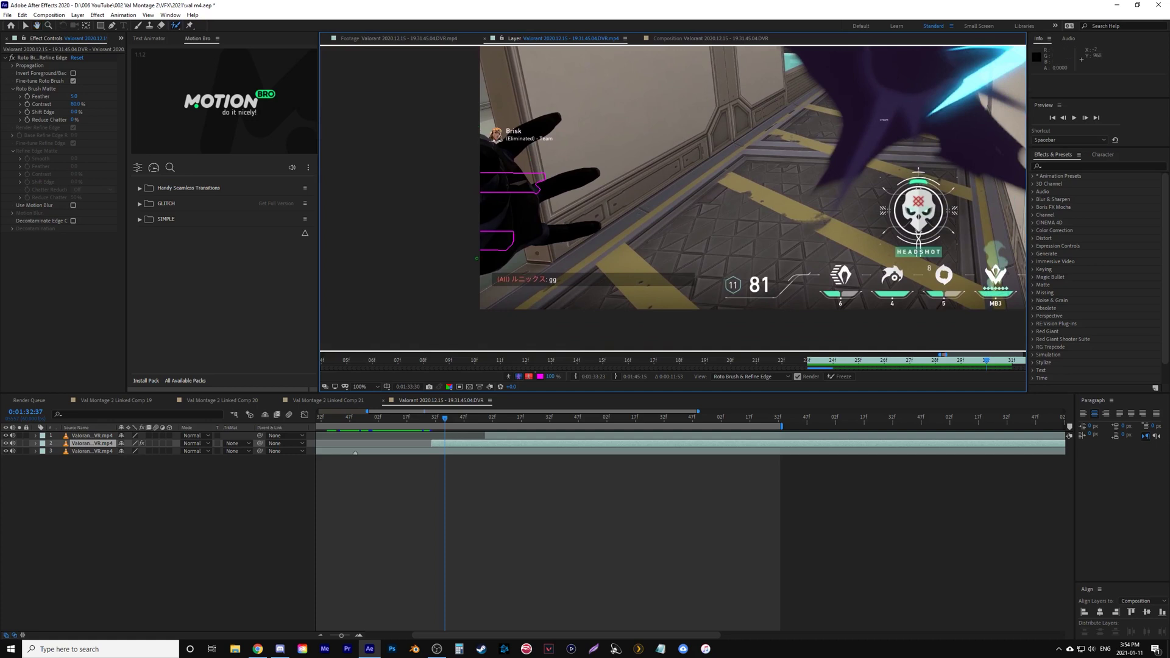
pyautogui.moveTo(496, 252)
pyautogui.mouseDown()
pyautogui.moveTo(512, 219)
pyautogui.moveTo(585, 231)
pyautogui.moveTo(530, 236)
pyautogui.moveTo(503, 211)
pyautogui.moveTo(590, 175)
pyautogui.moveTo(549, 184)
pyautogui.moveTo(493, 168)
pyautogui.moveTo(549, 121)
pyautogui.moveTo(538, 189)
pyautogui.moveTo(487, 159)
pyautogui.mouseUp()
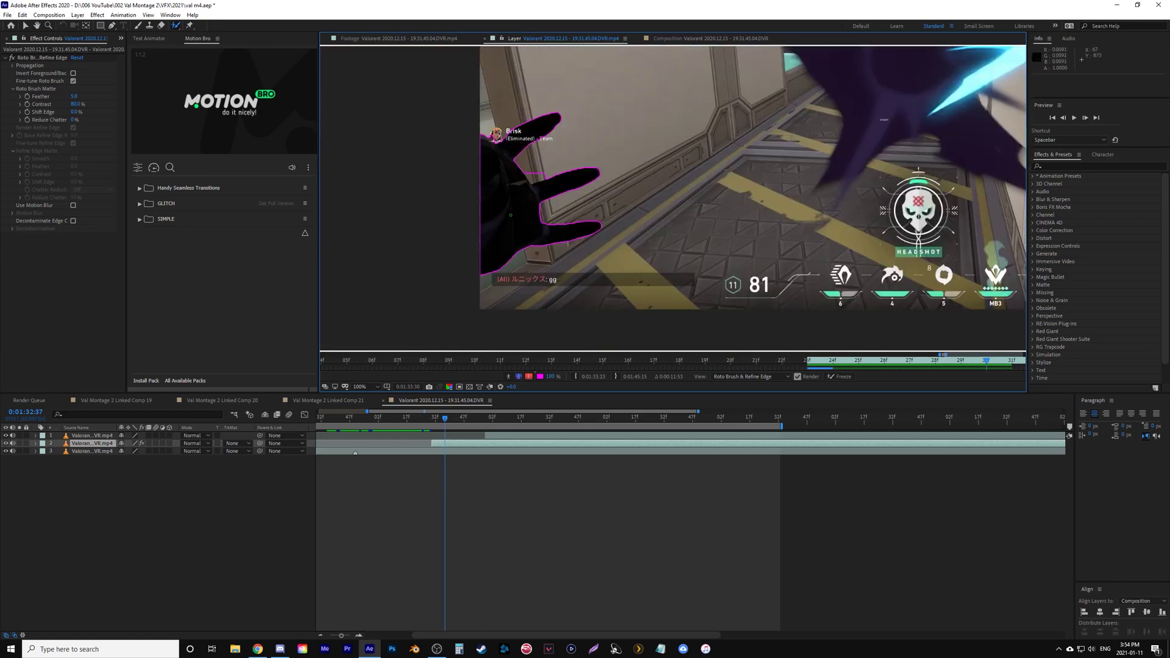
pyautogui.press('.')
pyautogui.moveTo(419, 153); pyautogui.dragTo(387, 157)
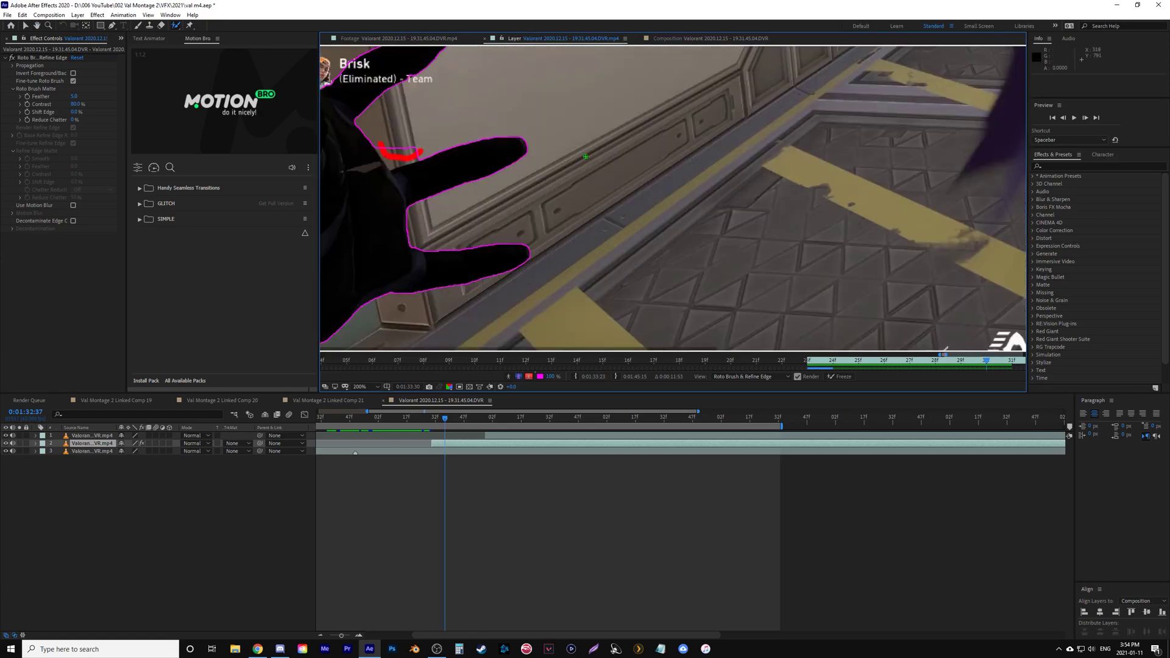
# - Advance to 0:01:32:38 and enlarge the layer viewing area in height and width around the right hand
pyautogui.press('pagedown')
pyautogui.scroll(1, 329, 109)
pyautogui.moveTo(329, 109); pyautogui.dragTo(606, 204)
pyautogui.scroll(-3, 606, 203)
pyautogui.moveTo(341, 393); pyautogui.dragTo(341, 460)
pyautogui.moveTo(317, 309); pyautogui.dragTo(187, 310)
pyautogui.scroll(1, 893, 335)
pyautogui.moveTo(892, 335); pyautogui.dragTo(791, 251)
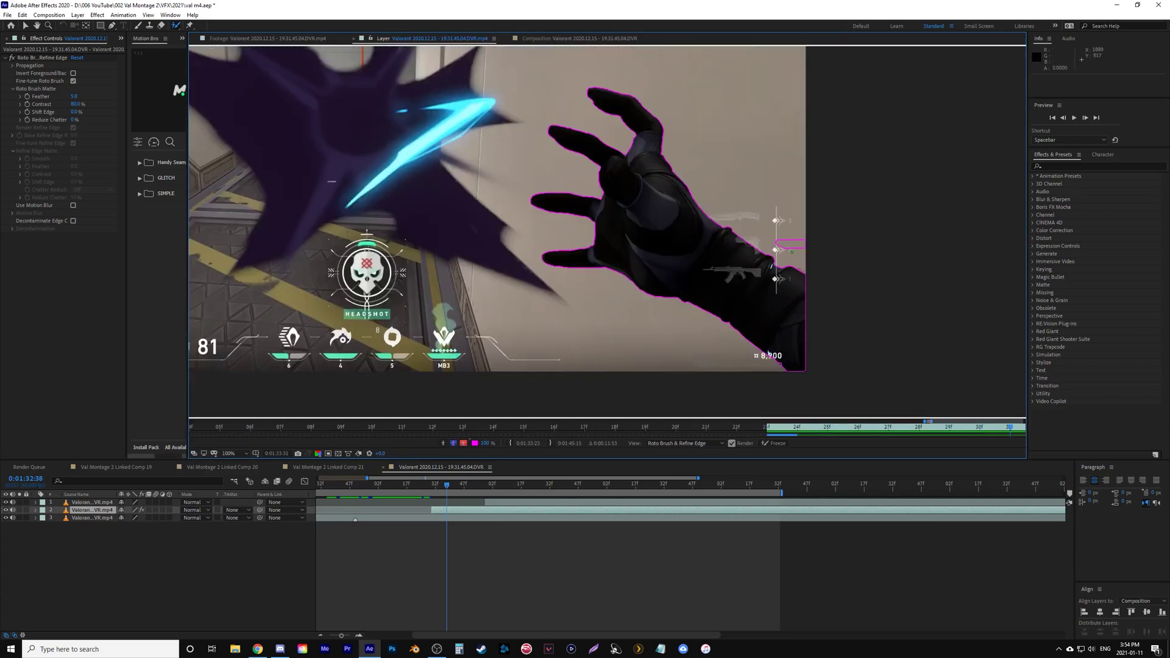
# - Refine the Roto Brush selection at 0:01:32:39 along the left forearm at the frame's left edge
pyautogui.moveTo(244, 214); pyautogui.dragTo(811, 223)
pyautogui.scroll(1, 567, 220)
pyautogui.scroll(-2, 400, 273)
pyautogui.press('pagedown')
pyautogui.scroll(1, 844, 336)
pyautogui.moveTo(244, 244); pyautogui.dragTo(658, 236)
pyautogui.moveTo(377, 304); pyautogui.dragTo(389, 293)
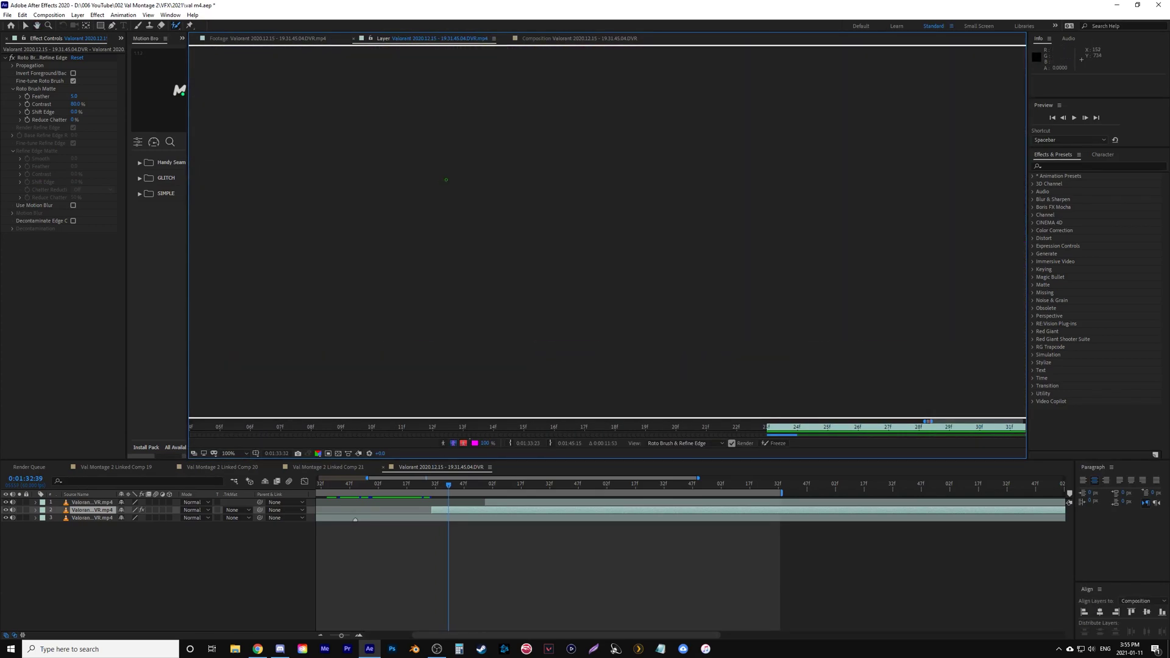
pyautogui.moveTo(396, 197); pyautogui.dragTo(380, 211)
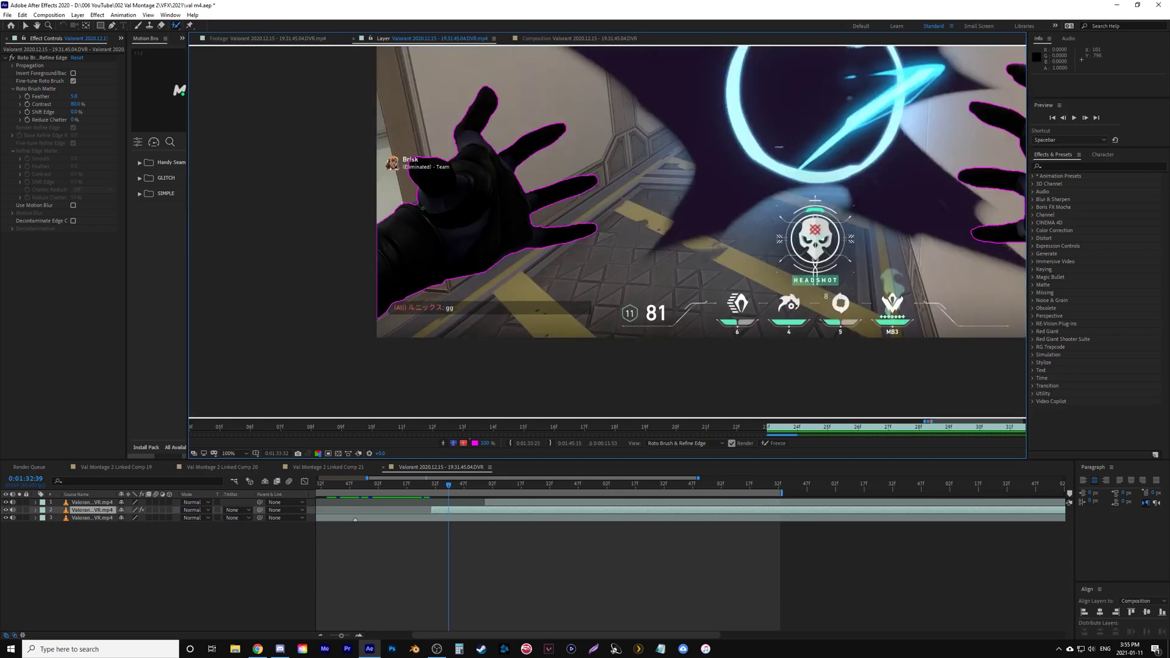
# - Fill in the left hand's little finger at 0:01:32:40 and 0:01:32:41, and advance to 0:01:32:43
pyautogui.press('pagedown')
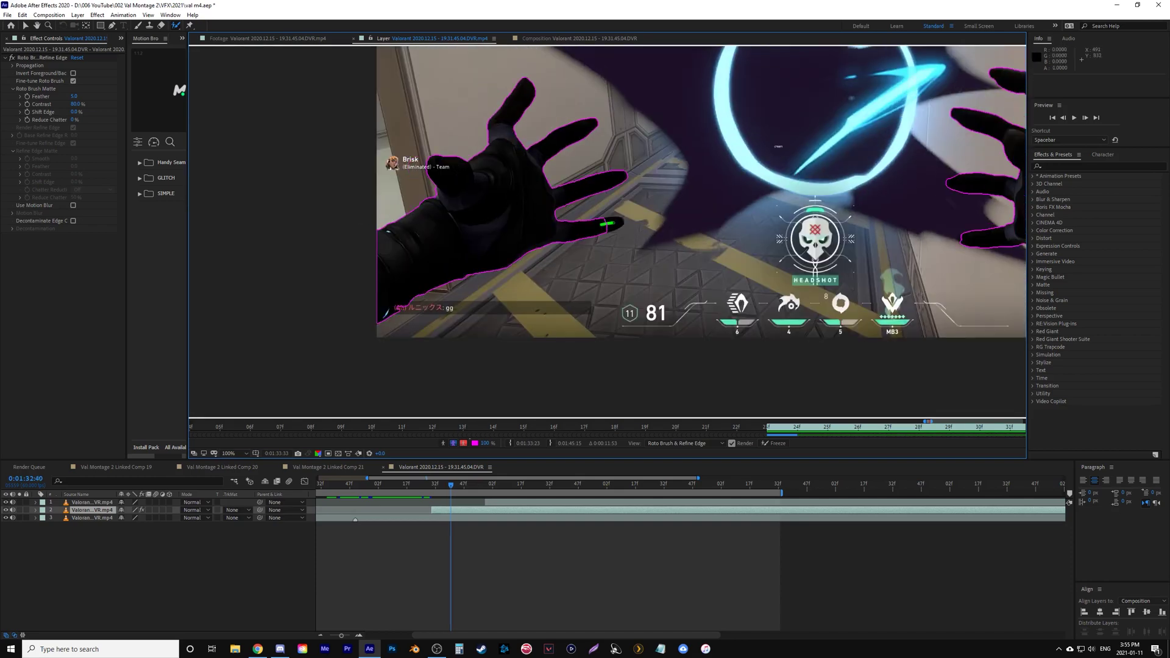
pyautogui.press('pagedown')
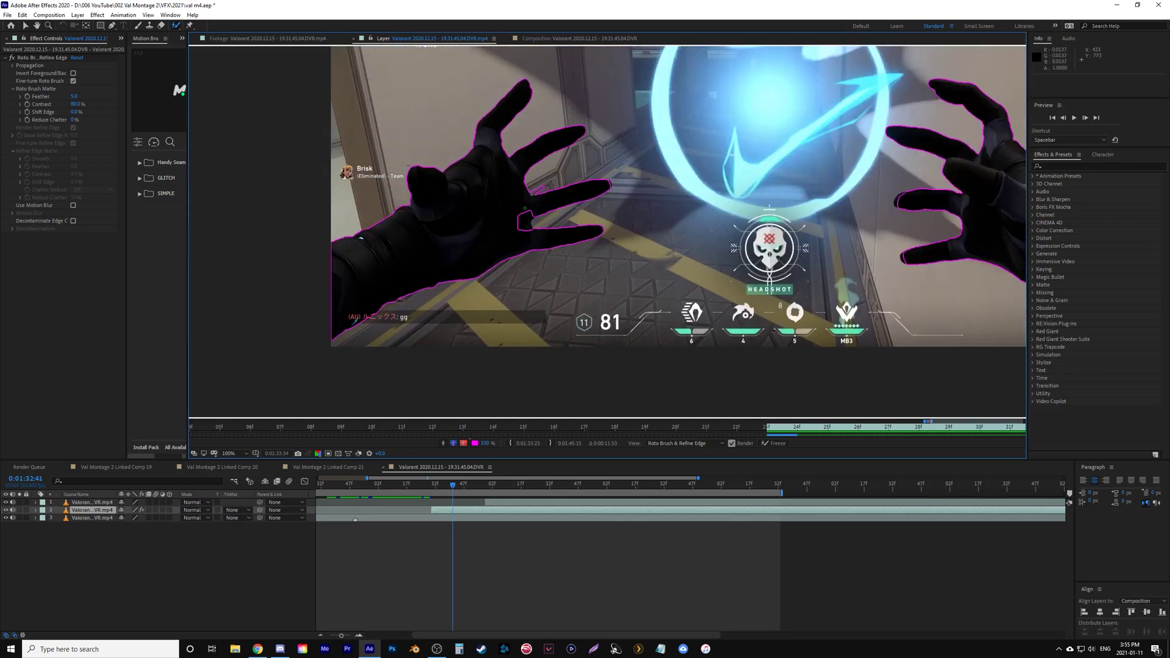
pyautogui.moveTo(524, 221); pyautogui.dragTo(522, 243)
pyautogui.press('pagedown')
pyautogui.press('pagedown')
pyautogui.press('pagedown')
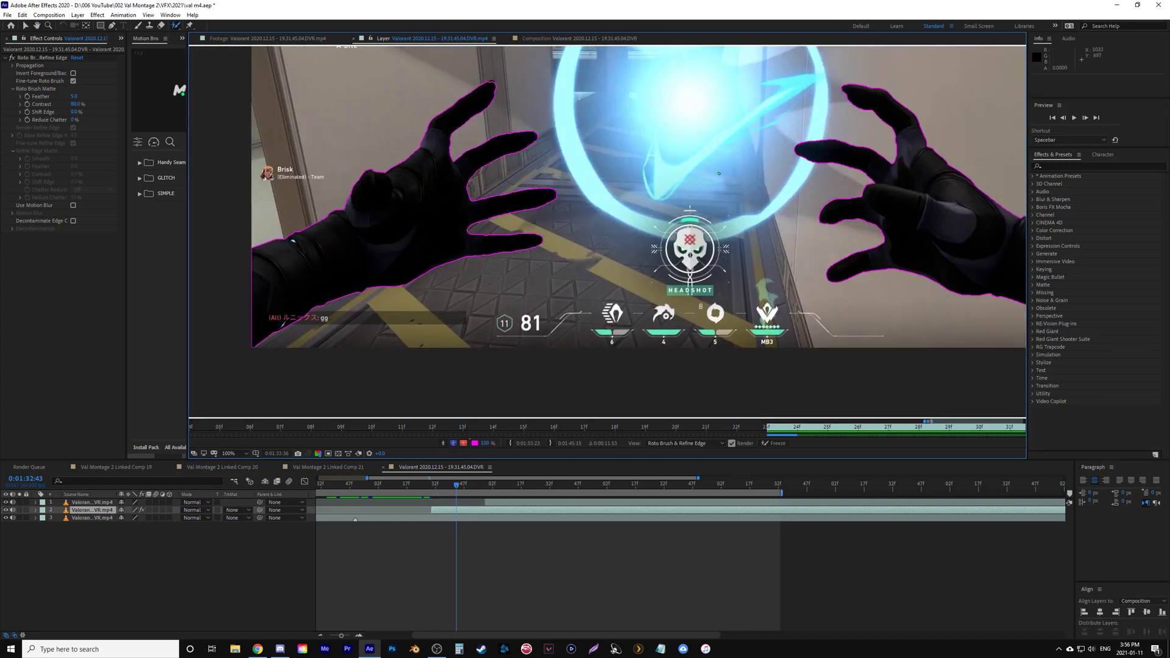
# - Propagate the Roto Brush selection of both hands frame by frame from 0:01:32:43 to 0:01:32:59
pyautogui.press('pagedown')
pyautogui.press('pagedown')
pyautogui.press('pagedown')
pyautogui.press('pagedown')
pyautogui.press('pagedown')
pyautogui.press('pagedown')
pyautogui.press('pagedown')
pyautogui.press('pagedown')
pyautogui.press('pagedown')
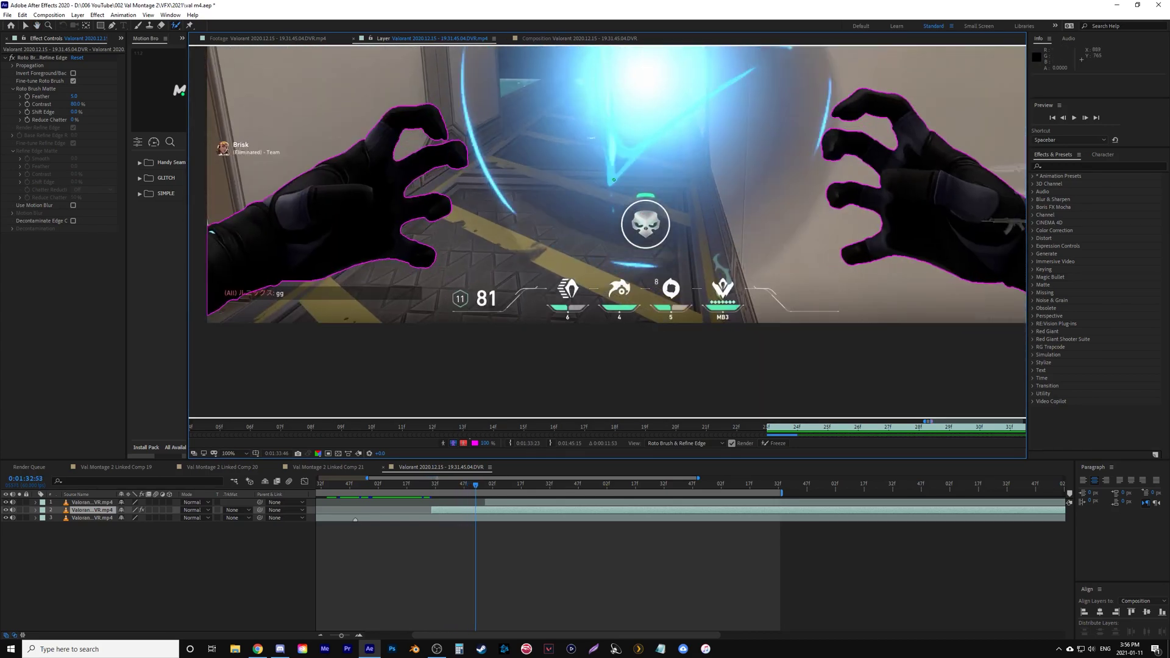
pyautogui.press('pagedown')
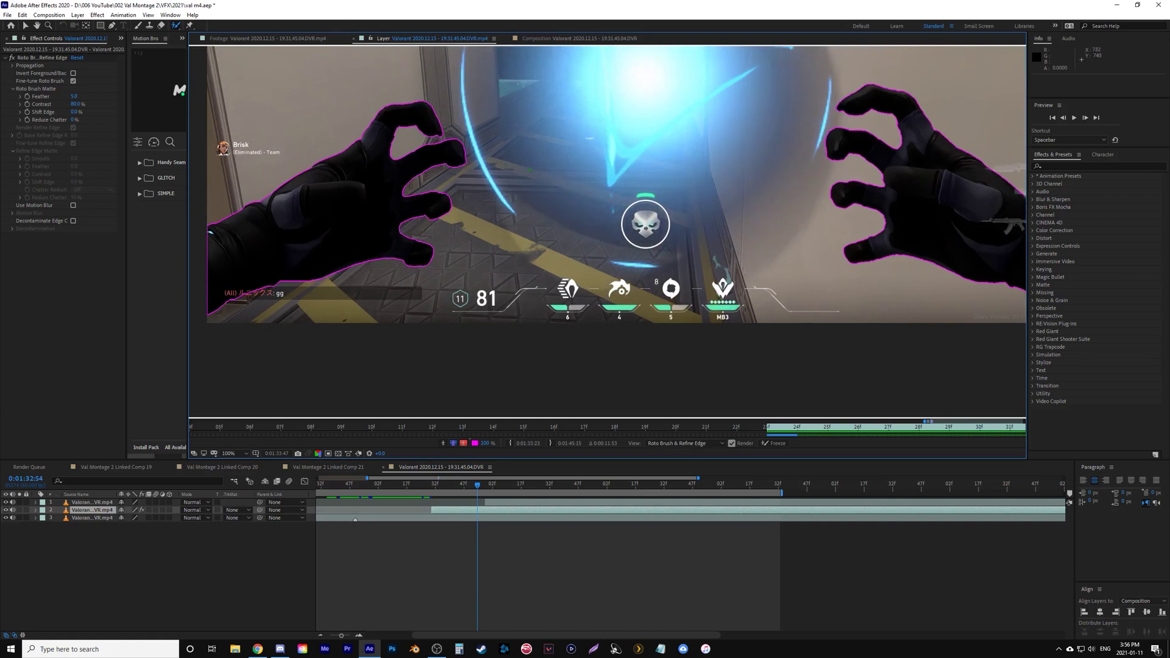
pyautogui.press('pagedown')
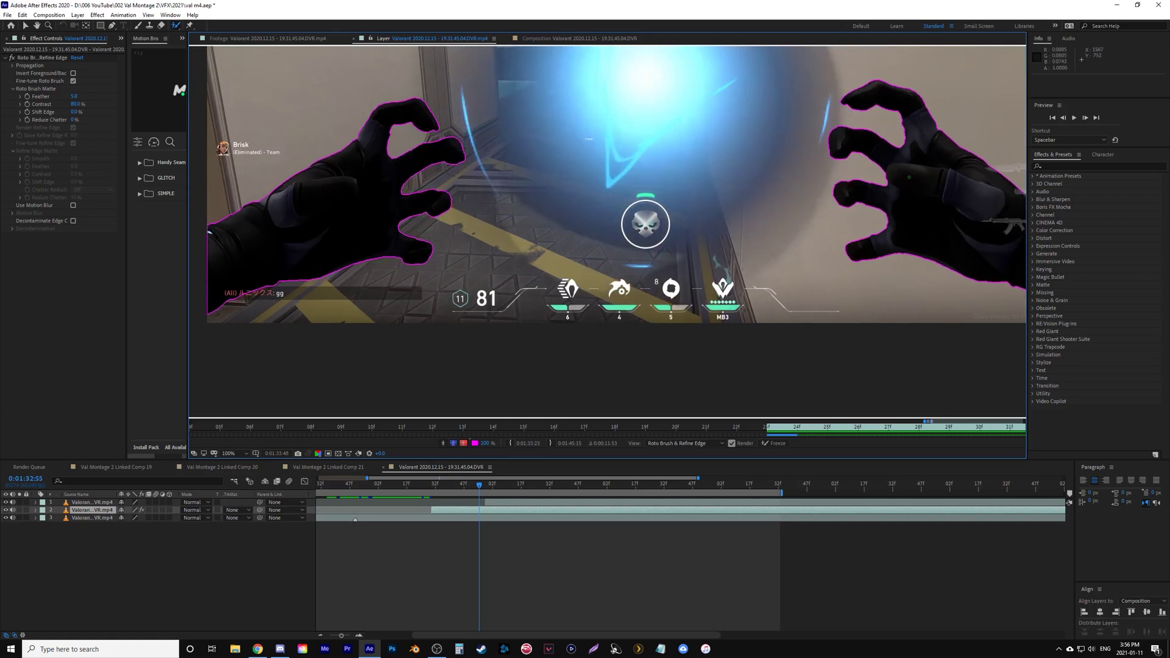
pyautogui.press('pagedown')
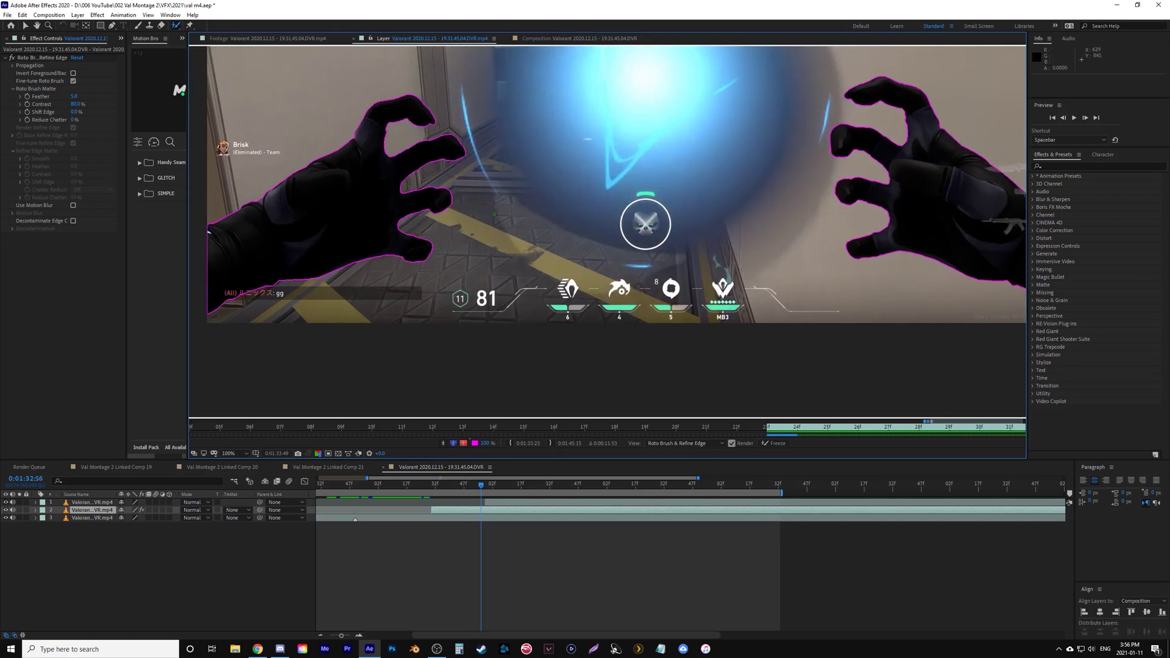
pyautogui.press('pagedown')
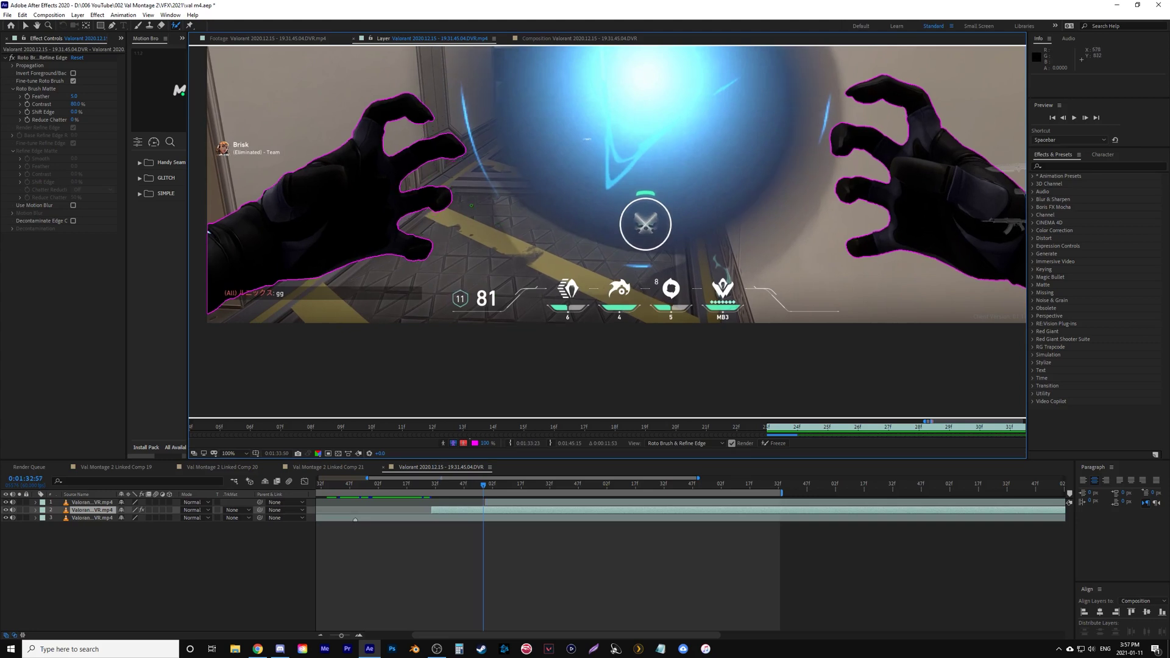
pyautogui.press('pagedown')
pyautogui.press('pagedown')
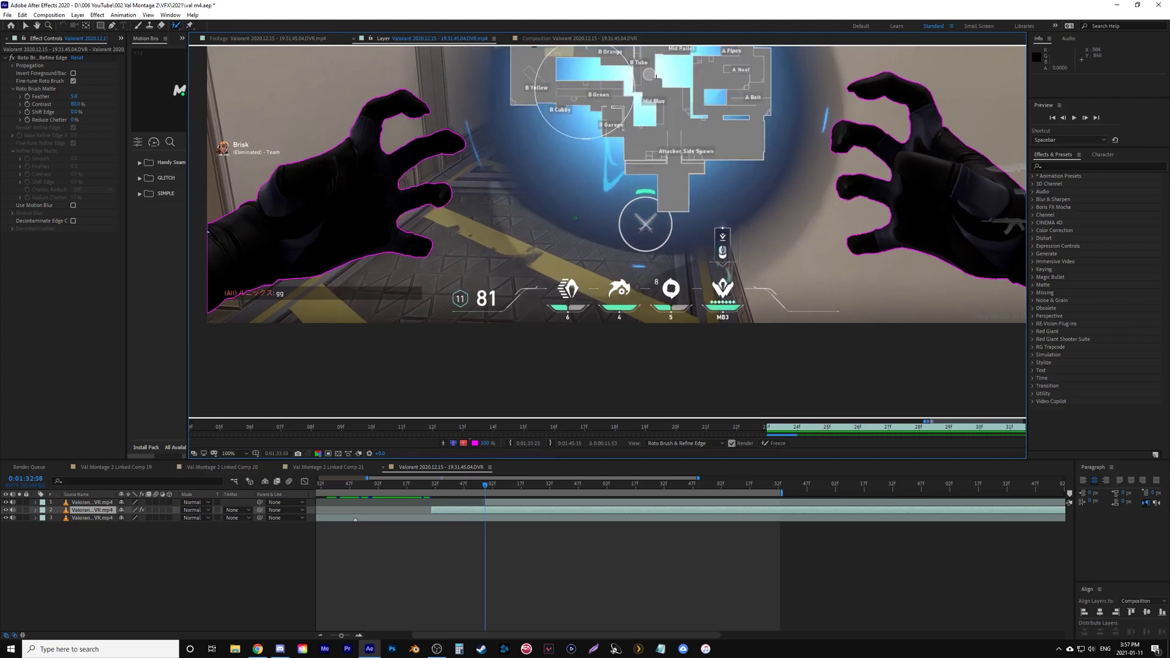
# - Split the rotoscoped layer at 0:01:32:59, delete the part after the cut, and select the remaining segment
pyautogui.click(493, 513)
pyautogui.hotkey('ctrl', 'shift', 'd')
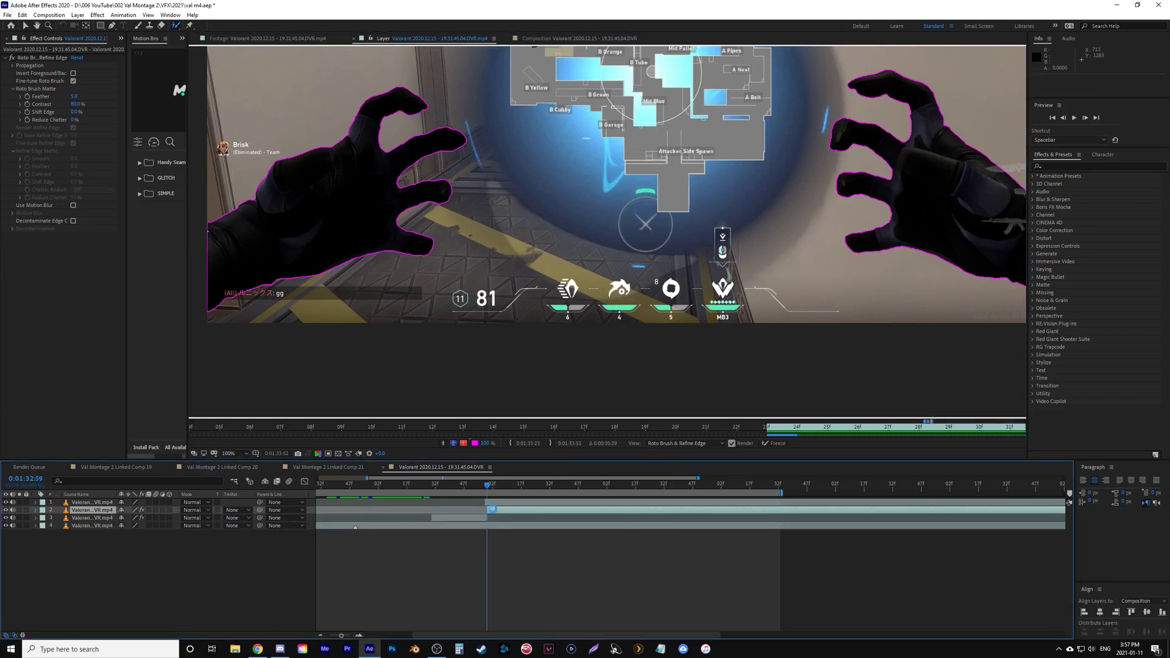
pyautogui.click(492, 511)
pyautogui.press('Delete')
pyautogui.click(469, 510)
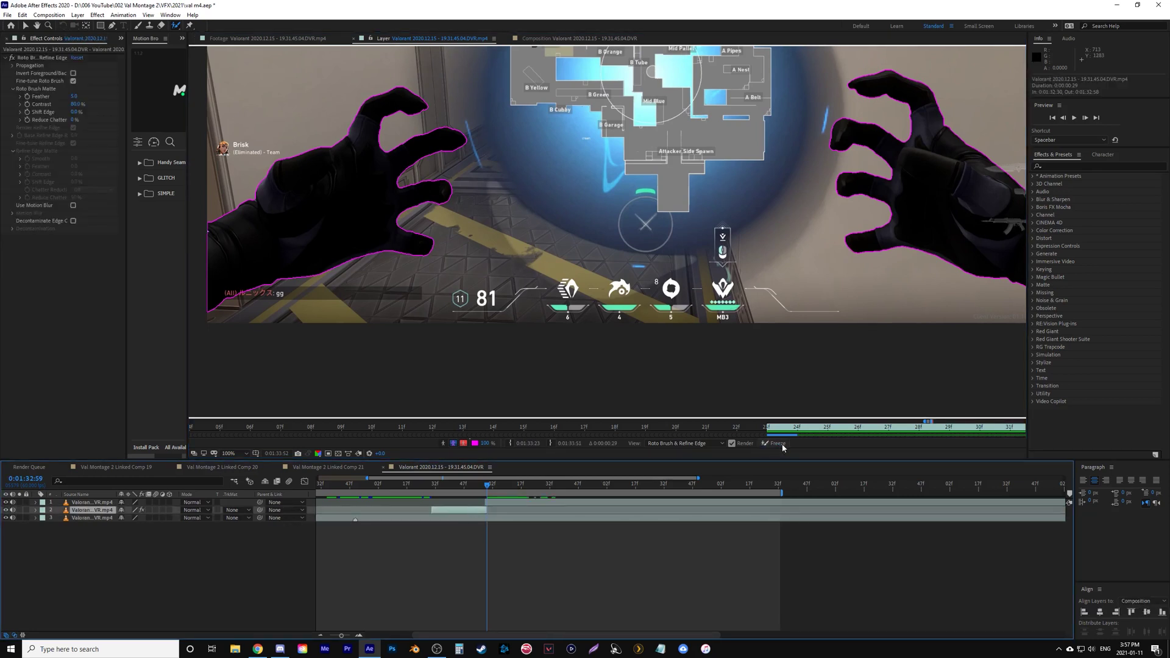
# - Freeze the Roto Brush propagation on the trimmed layer and return to the composition view at 0:01:32:21
pyautogui.click(775, 444)
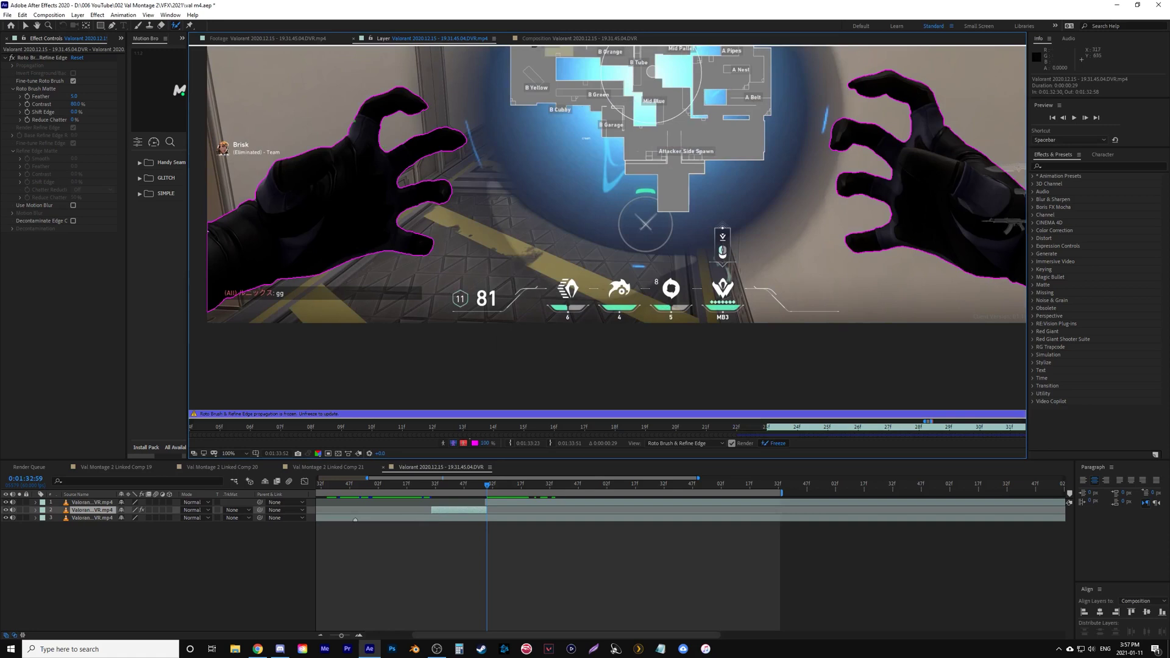
pyautogui.press('v')
pyautogui.click(261, 39)
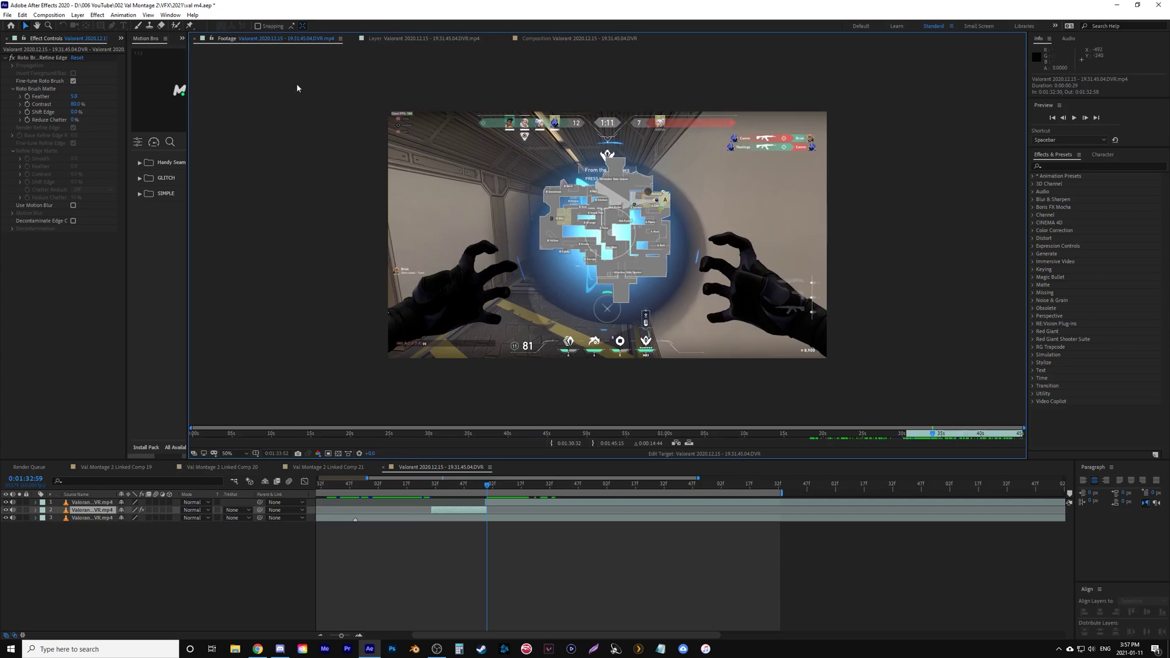
pyautogui.click(431, 487)
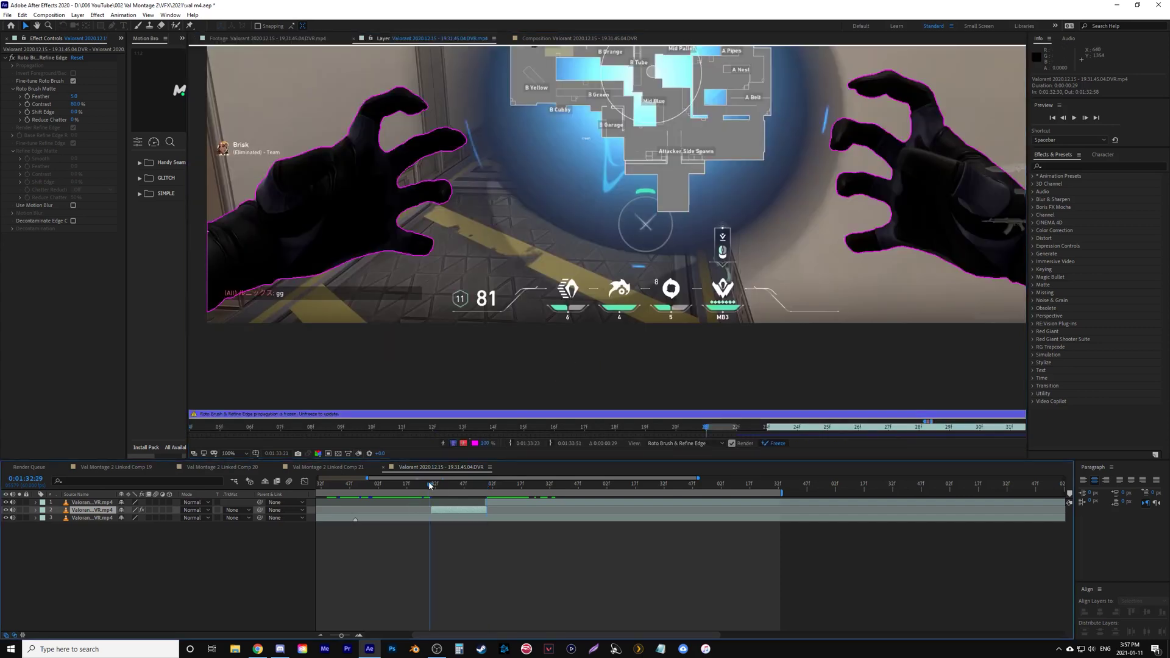
pyautogui.click(411, 485)
pyautogui.click(414, 488)
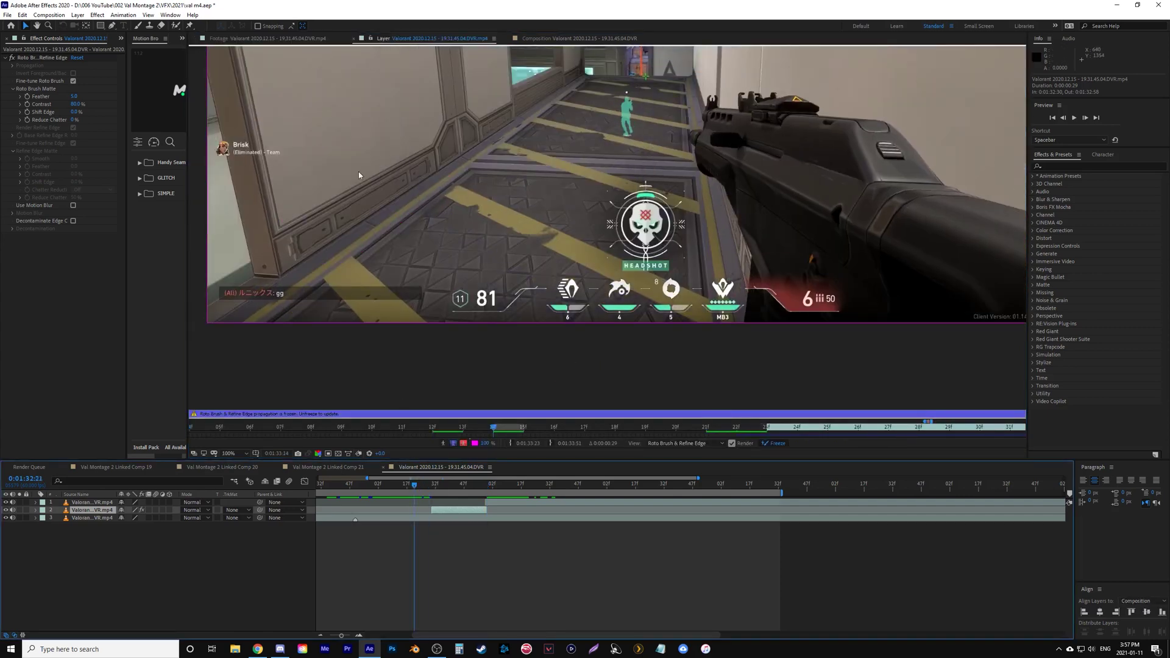
pyautogui.scroll(-3, 525, 135)
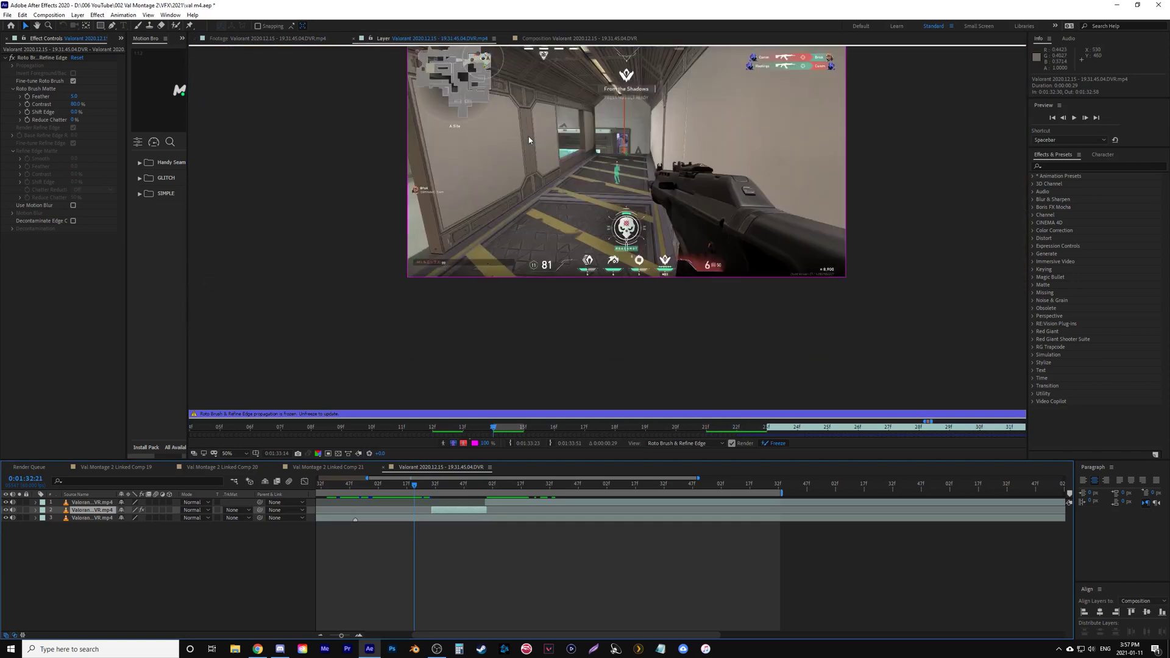
pyautogui.click(544, 38)
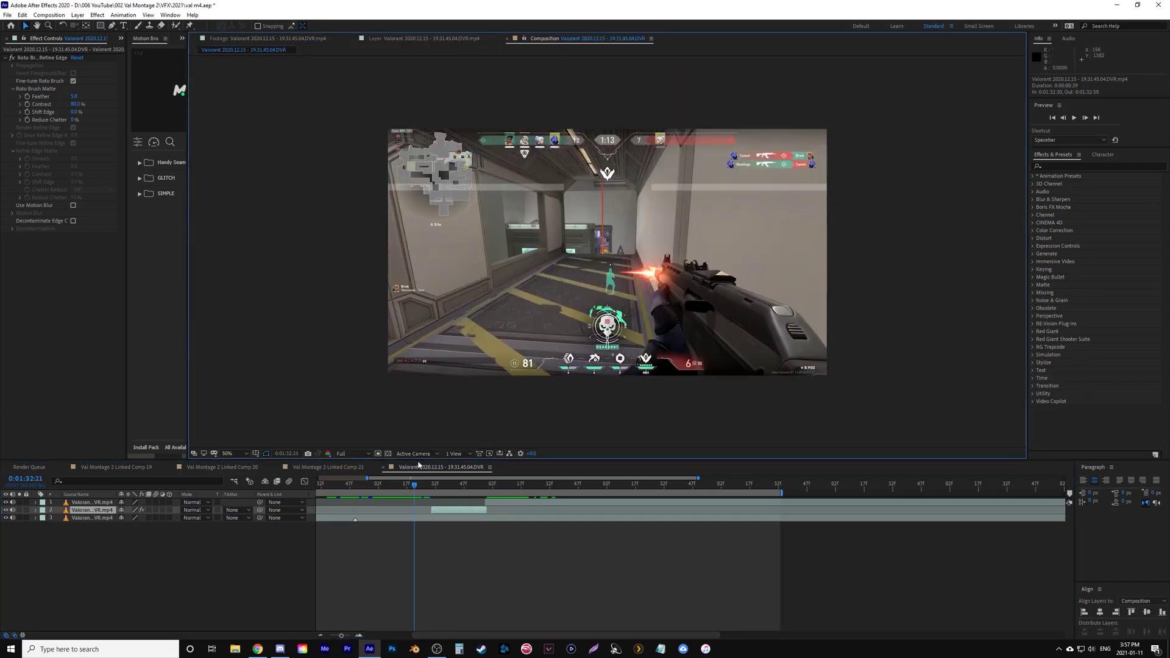
# - Play back the composition around the transition to check the rotoscoped hands over the gameplay
pyautogui.moveTo(414, 491); pyautogui.dragTo(425, 489)
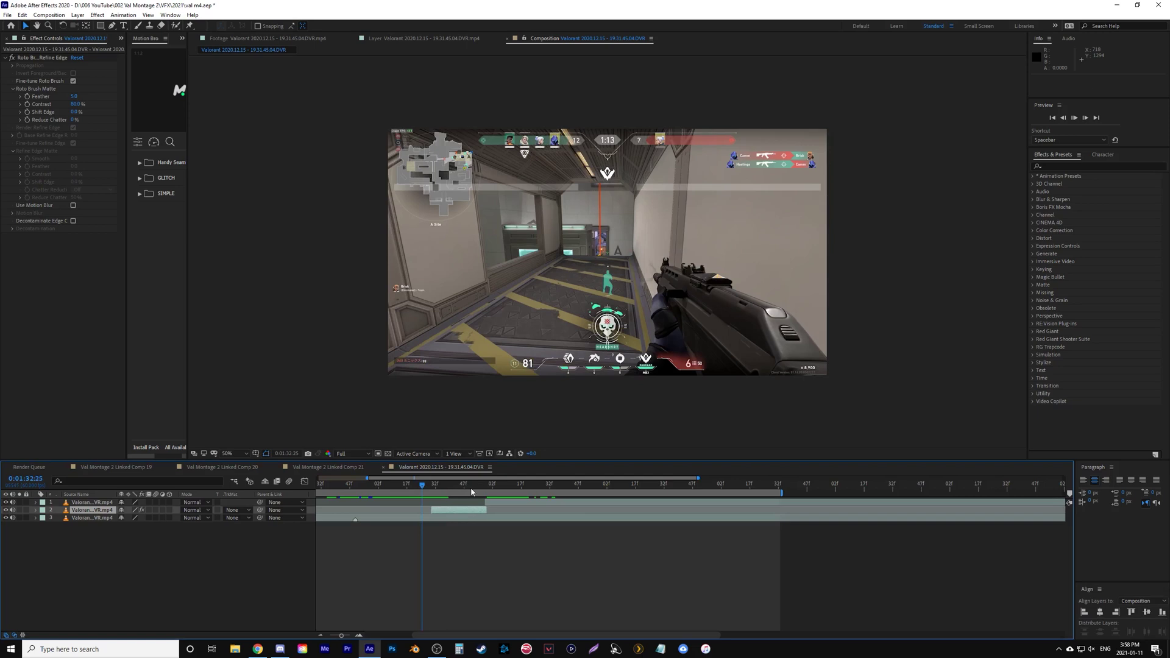
pyautogui.press('space')
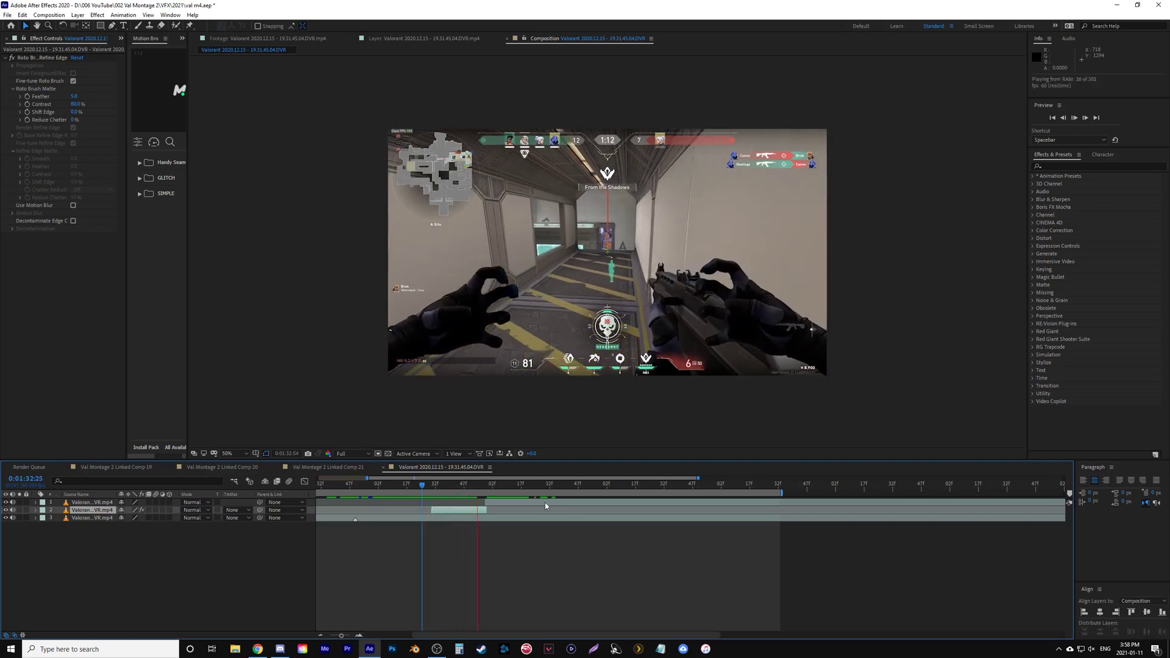
pyautogui.click(421, 486)
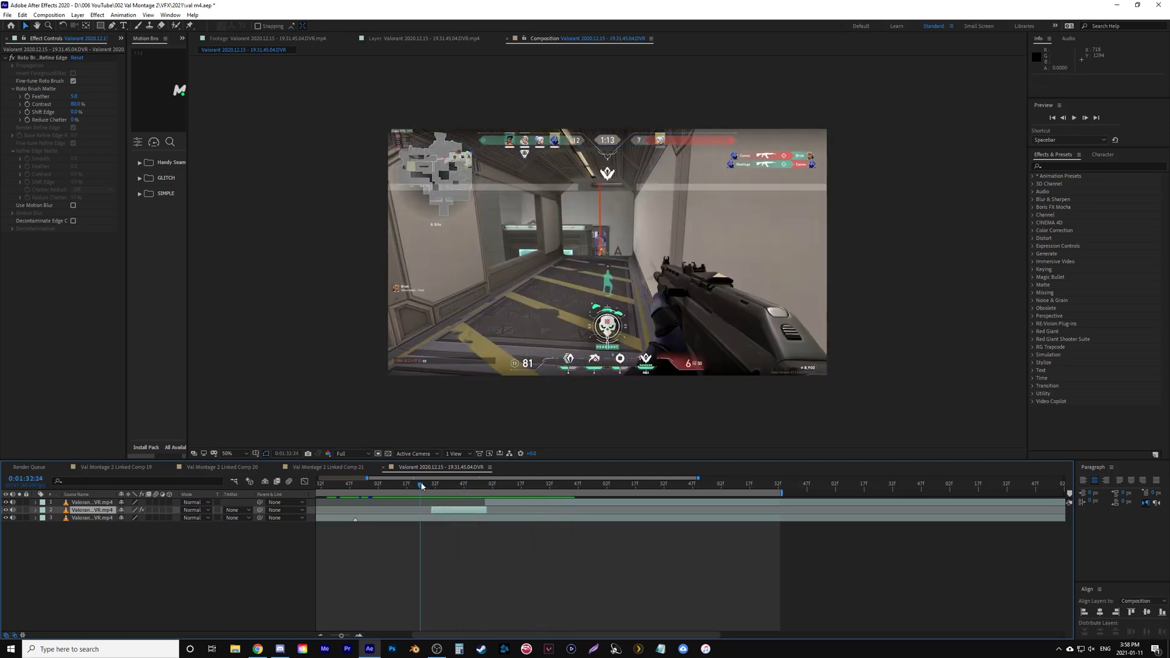
pyautogui.press('space')
pyautogui.press('space')
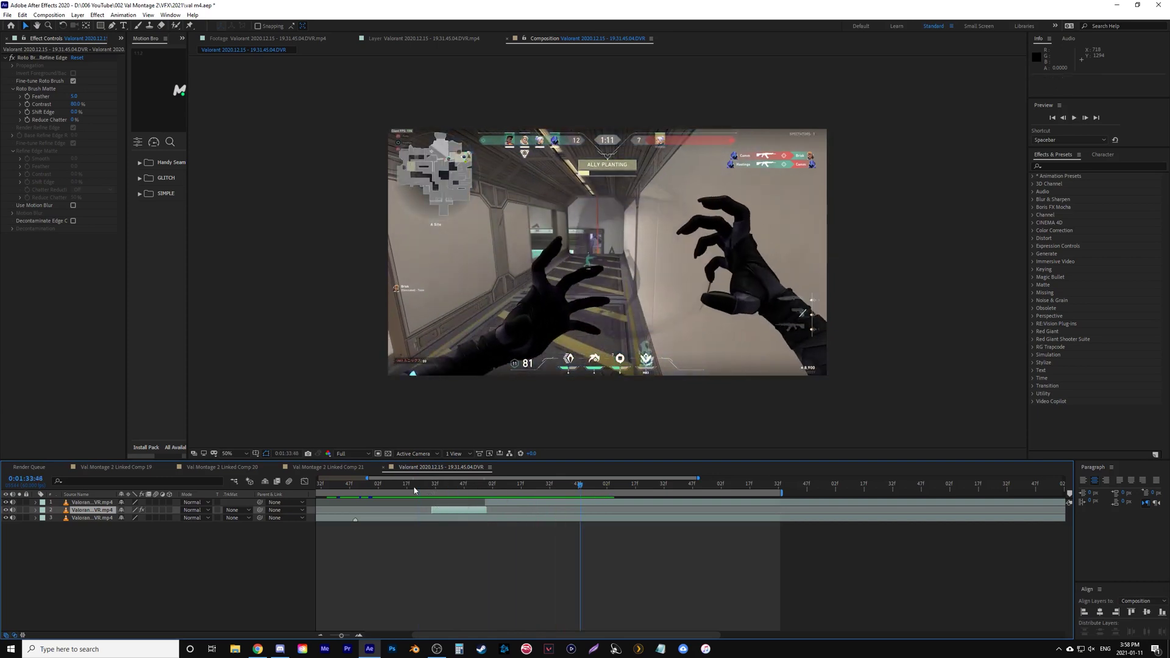
pyautogui.press('space')
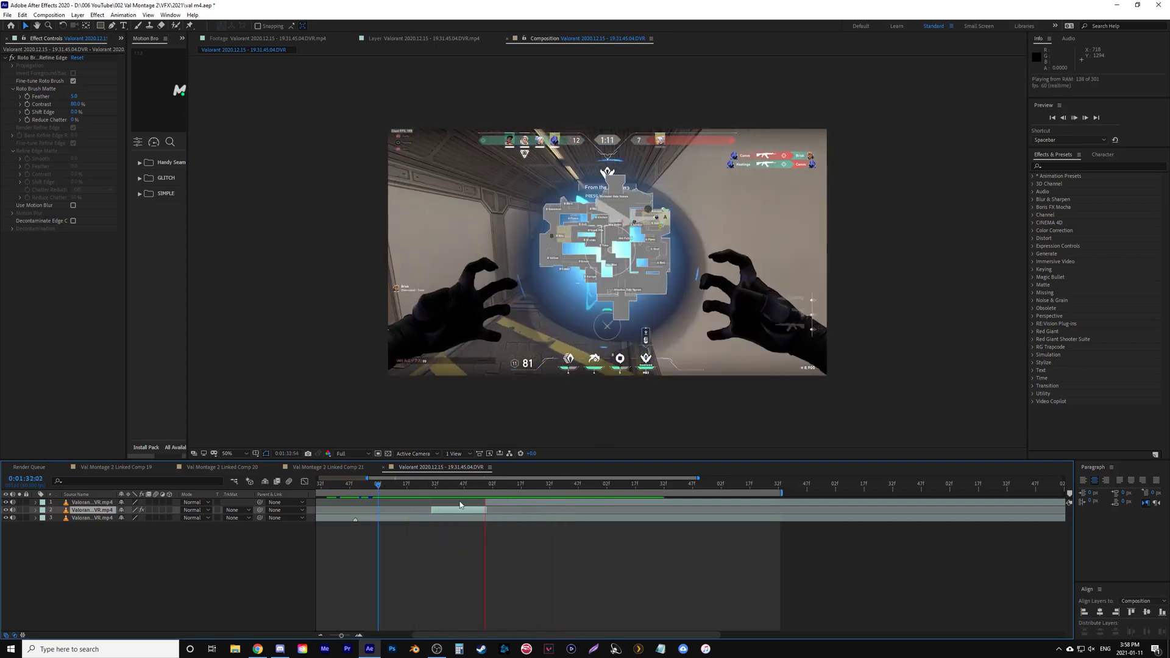
pyautogui.press('space')
# - Move the rotoscoped hands layer to the top of the layer stack and mute the audio of all three layers
pyautogui.moveTo(105, 510); pyautogui.dragTo(101, 501)
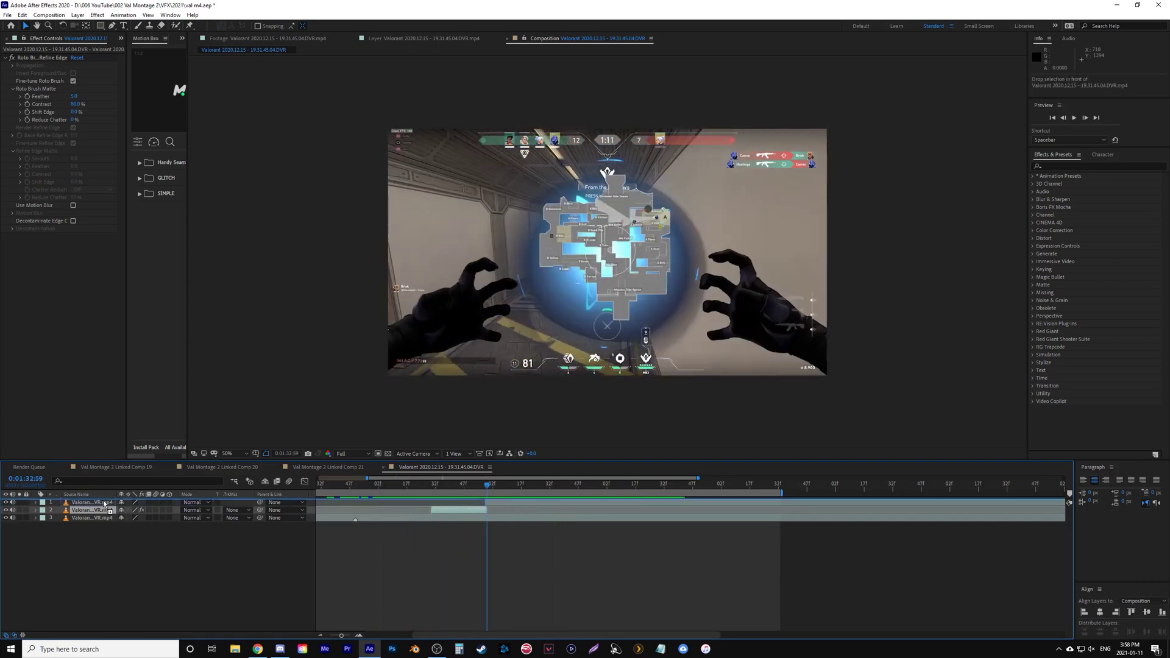
pyautogui.moveTo(12, 502); pyautogui.dragTo(12, 517)
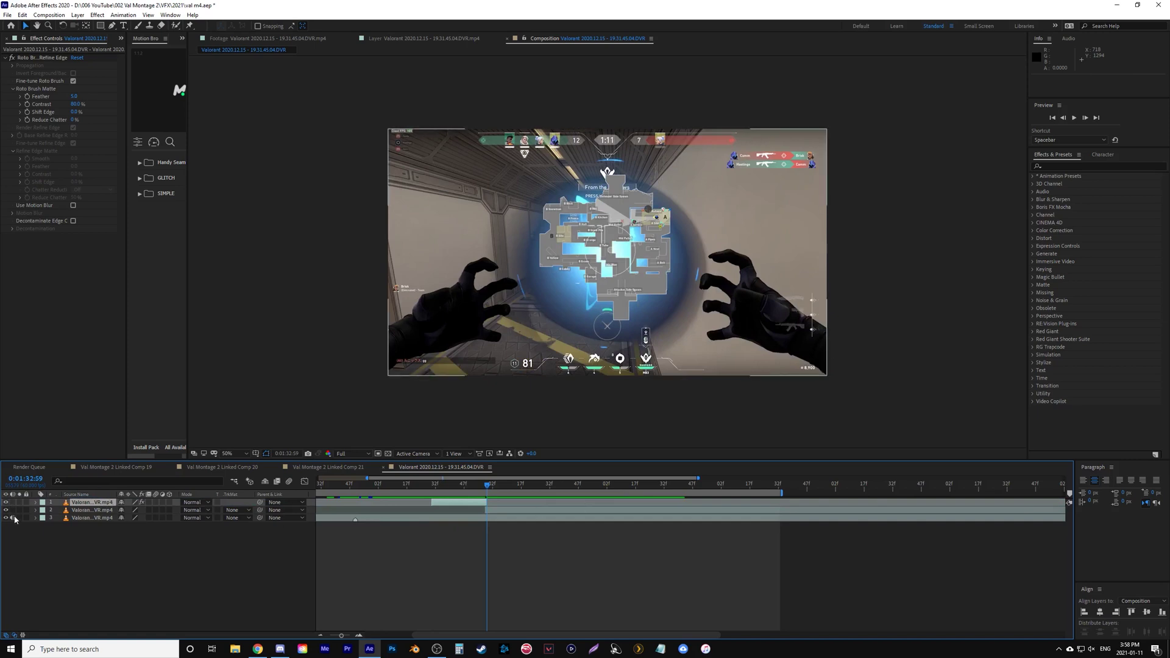
pyautogui.click(431, 484)
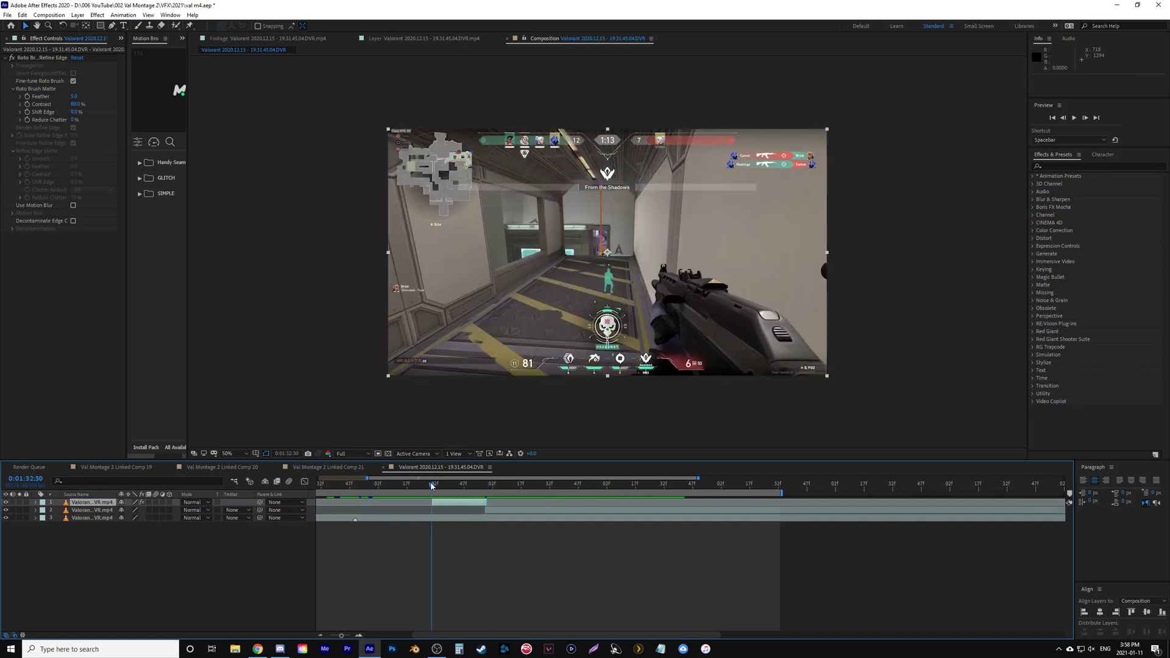
pyautogui.click(443, 517)
pyautogui.moveTo(437, 484); pyautogui.dragTo(451, 491)
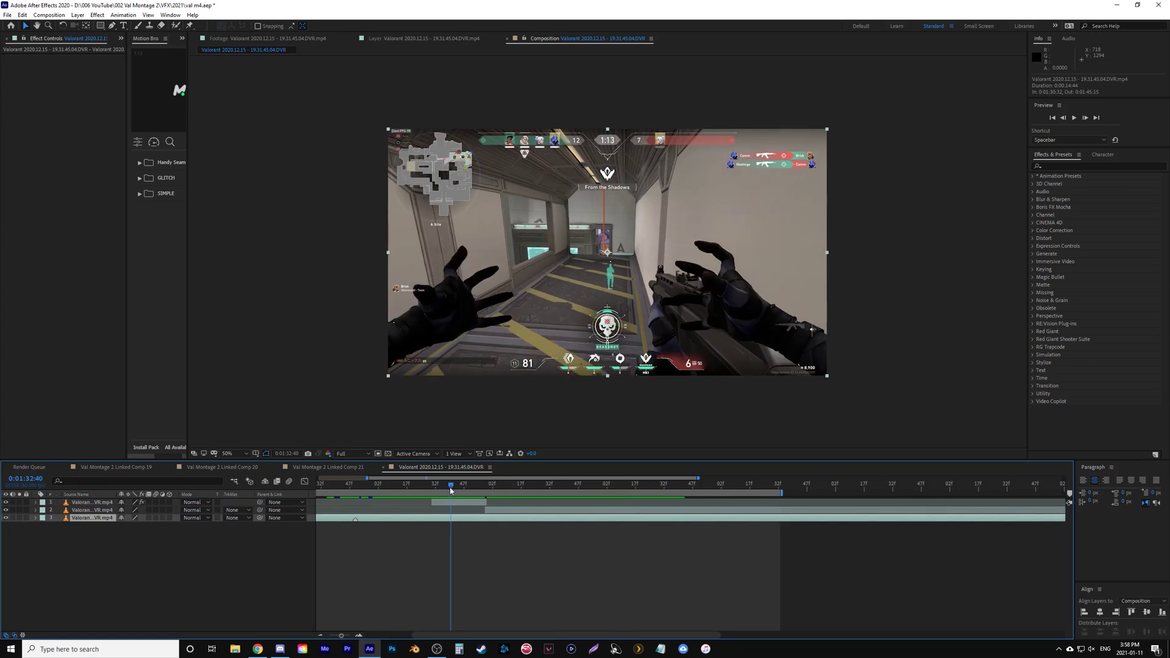
# - Apply Camera Lens Blur to the rotoscoped hands layer, enable Repeat Edge Pixels, and set the Blur Radius to 0
pyautogui.click(447, 322)
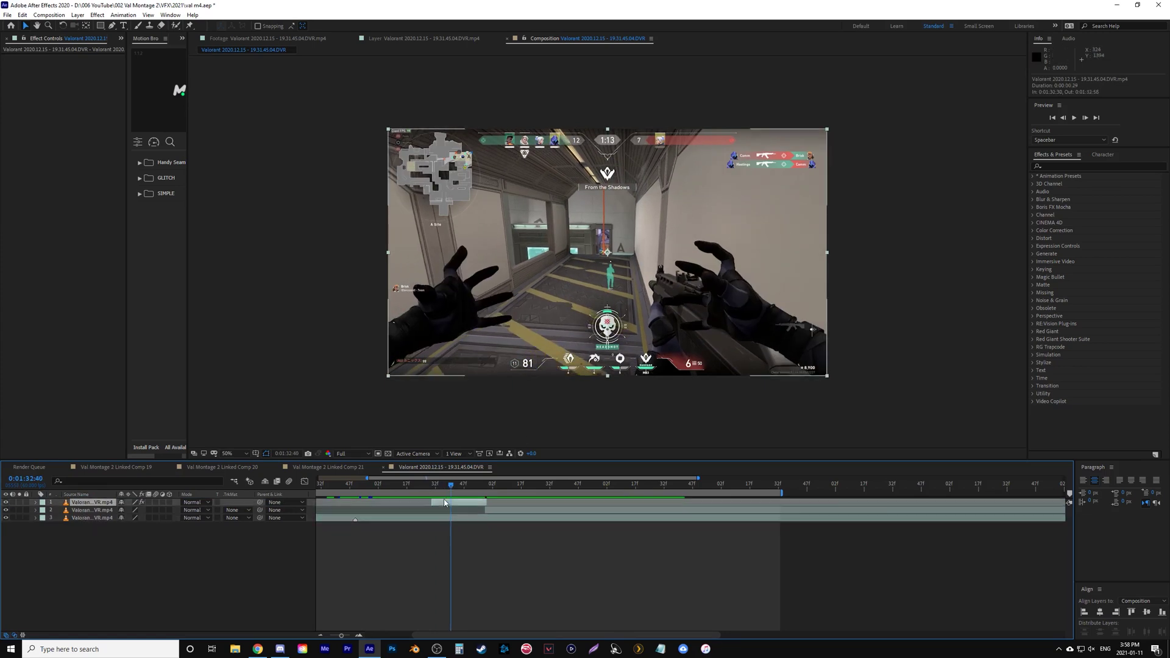
pyautogui.click(1087, 163)
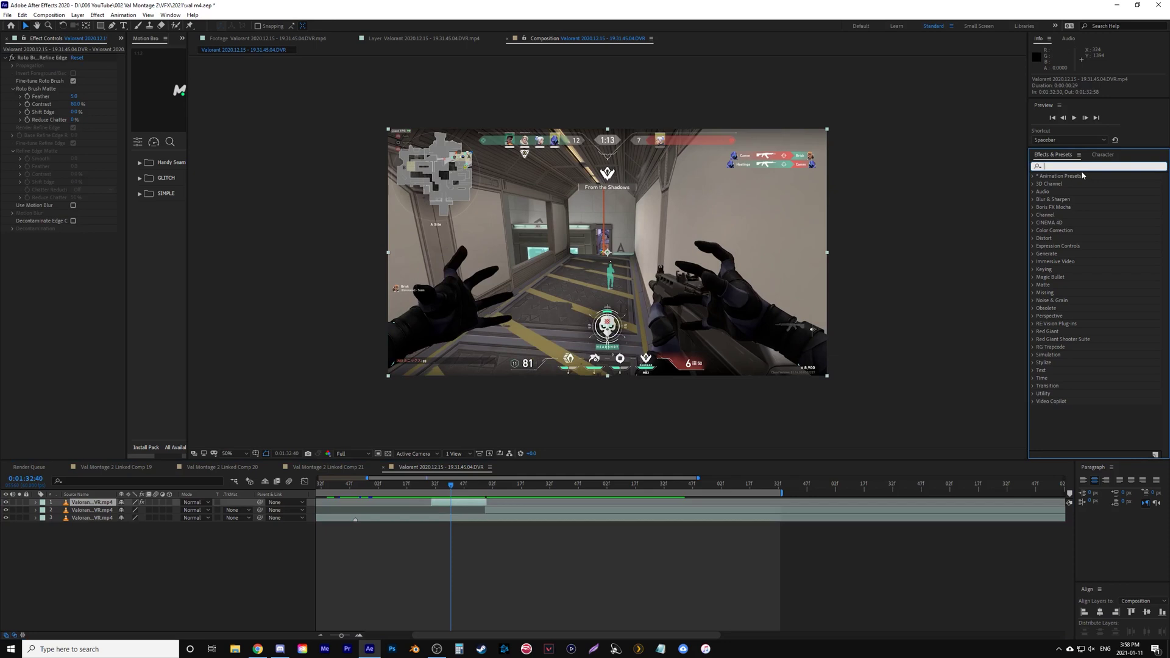
pyautogui.write('camer')
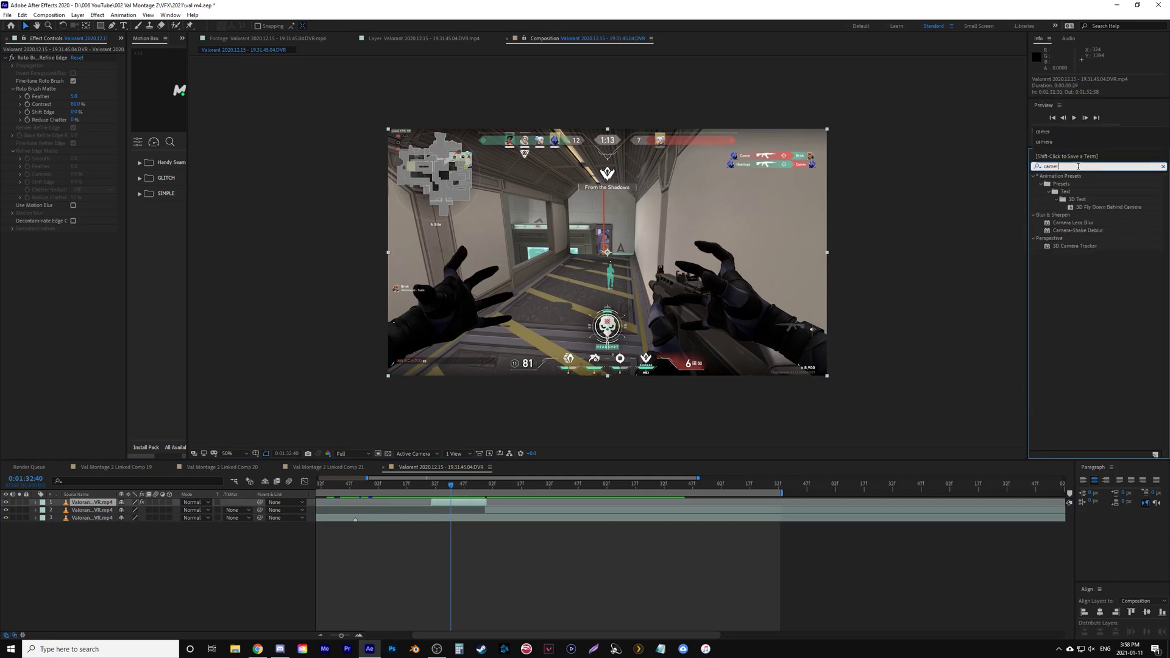
pyautogui.moveTo(1072, 222); pyautogui.dragTo(463, 503)
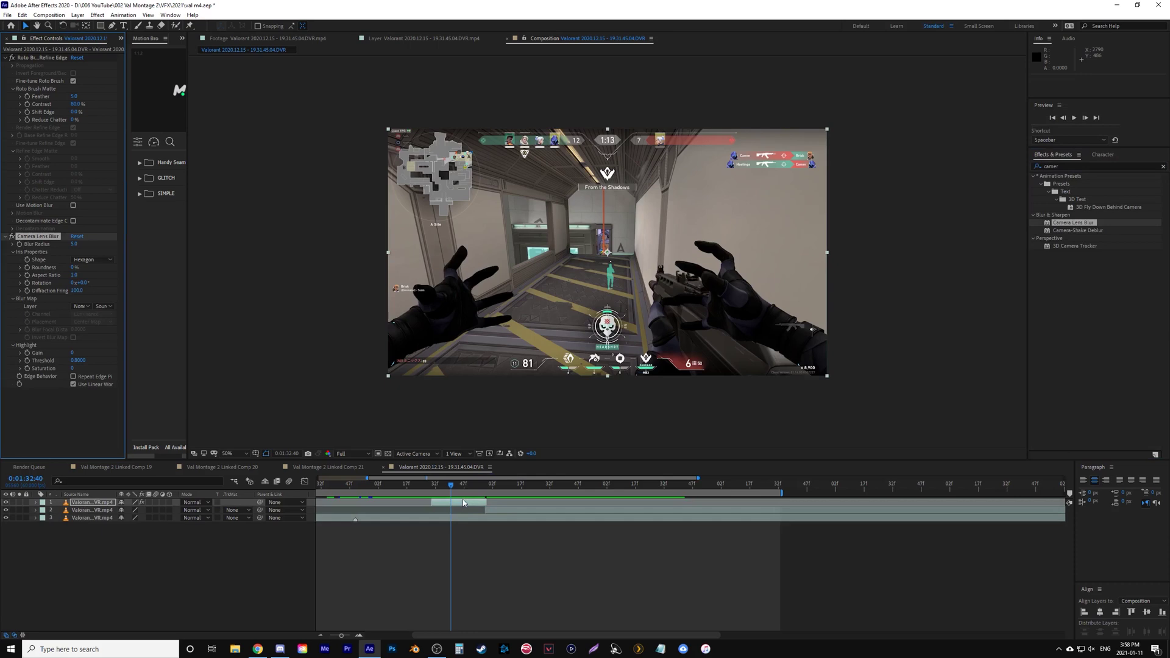
pyautogui.click(74, 377)
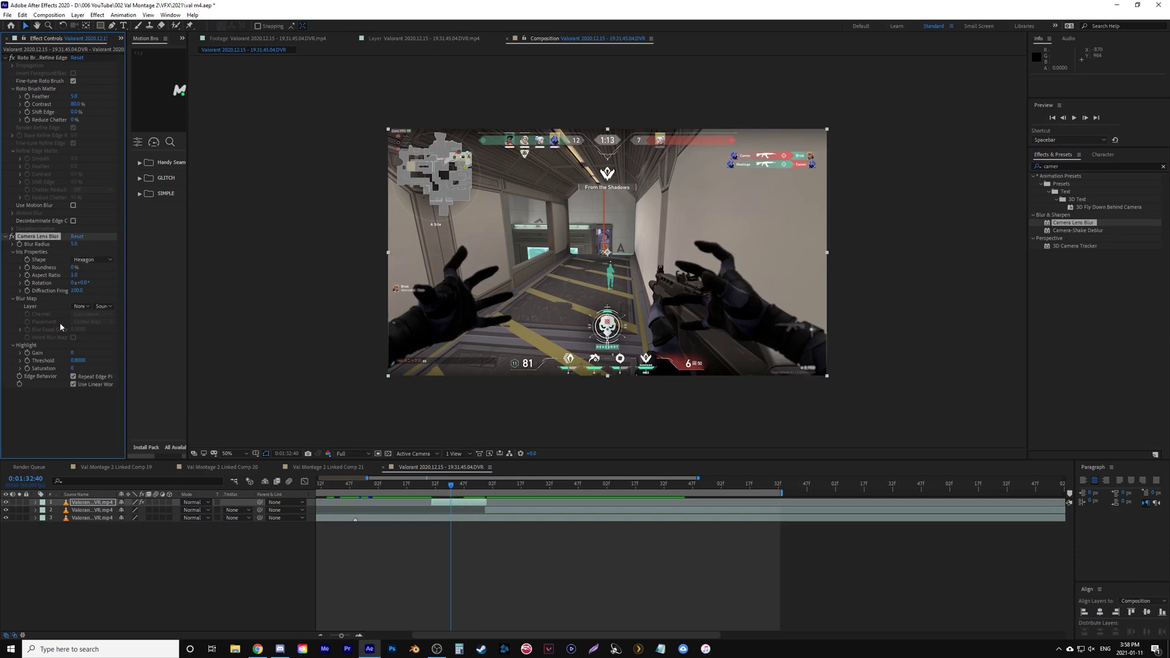
pyautogui.click(73, 243)
pyautogui.write('0')
pyautogui.press('Return')
# - Apply Camera Lens Blur to the bottom gameplay layer, enable Repeat Edge Pixels, and set the Blur Radius to 0
pyautogui.moveTo(1048, 224); pyautogui.dragTo(466, 519)
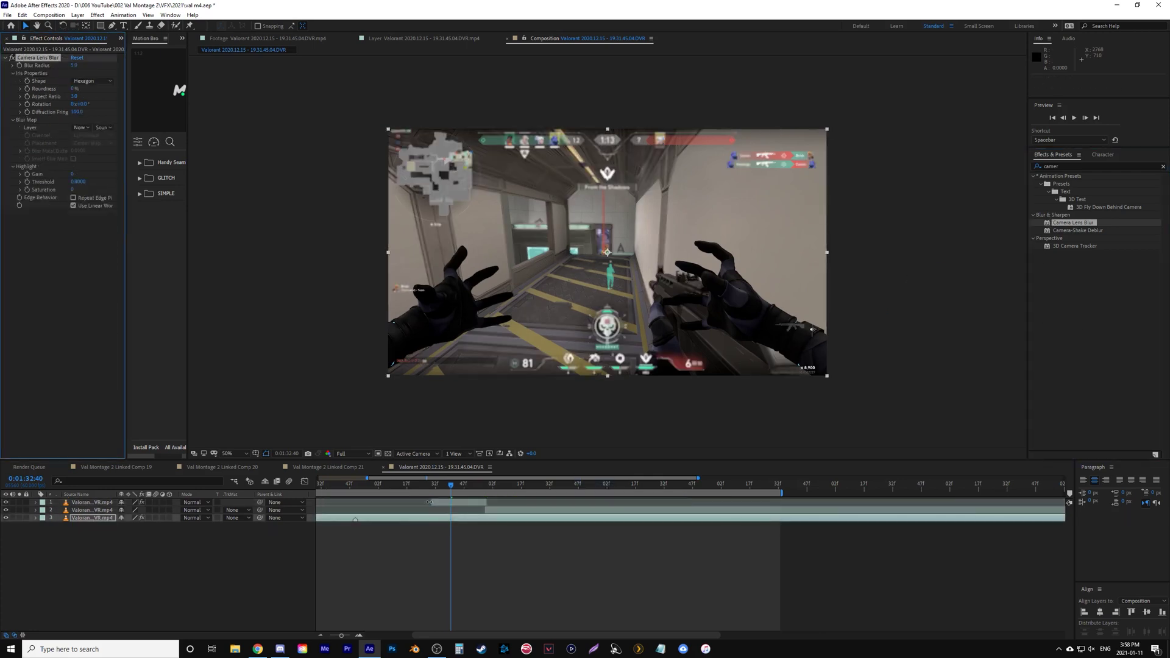
pyautogui.click(73, 197)
pyautogui.click(73, 66)
pyautogui.write('0')
pyautogui.press('Return')
# - Set the Camera Lens Blur radius of the rotoscoped hands layer at 0:01:32:30
pyautogui.click(432, 486)
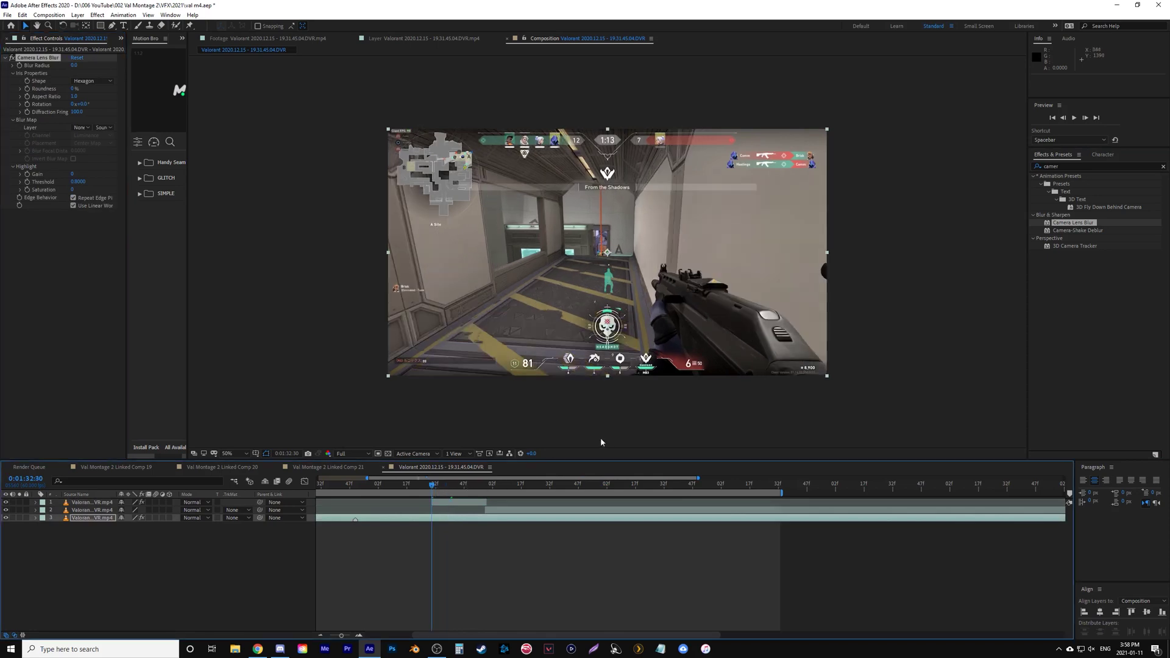
pyautogui.click(445, 502)
pyautogui.hotkey('ctrl', 'v')
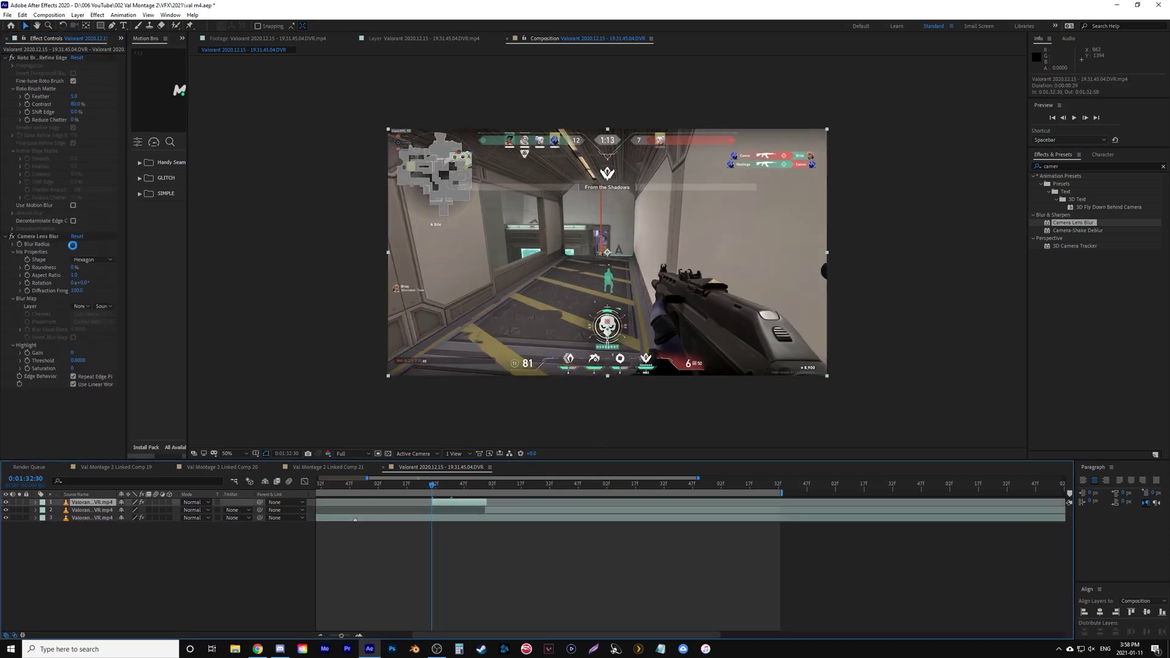
pyautogui.click(74, 244)
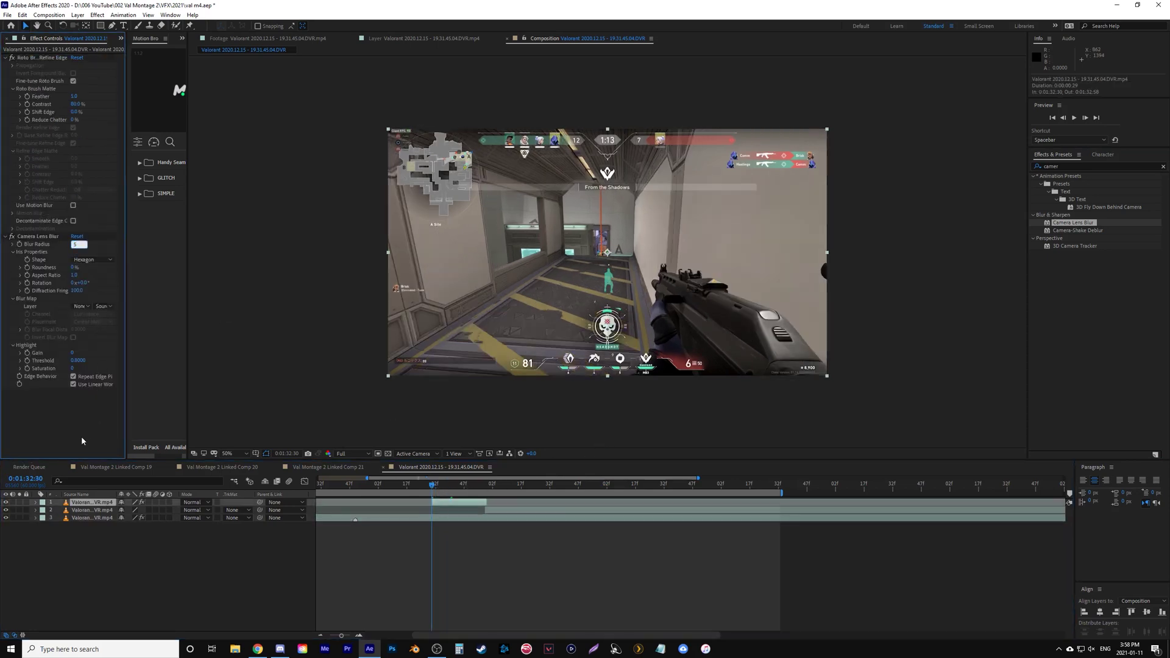
pyautogui.press('Return')
# - Add Blur Radius keyframes at 0:01:32:38 on the rotoscoped hands layer and the bottom gameplay layer, and reveal both layers' keyframes
pyautogui.press('=')
pyautogui.press('=')
pyautogui.moveTo(435, 483); pyautogui.dragTo(491, 488)
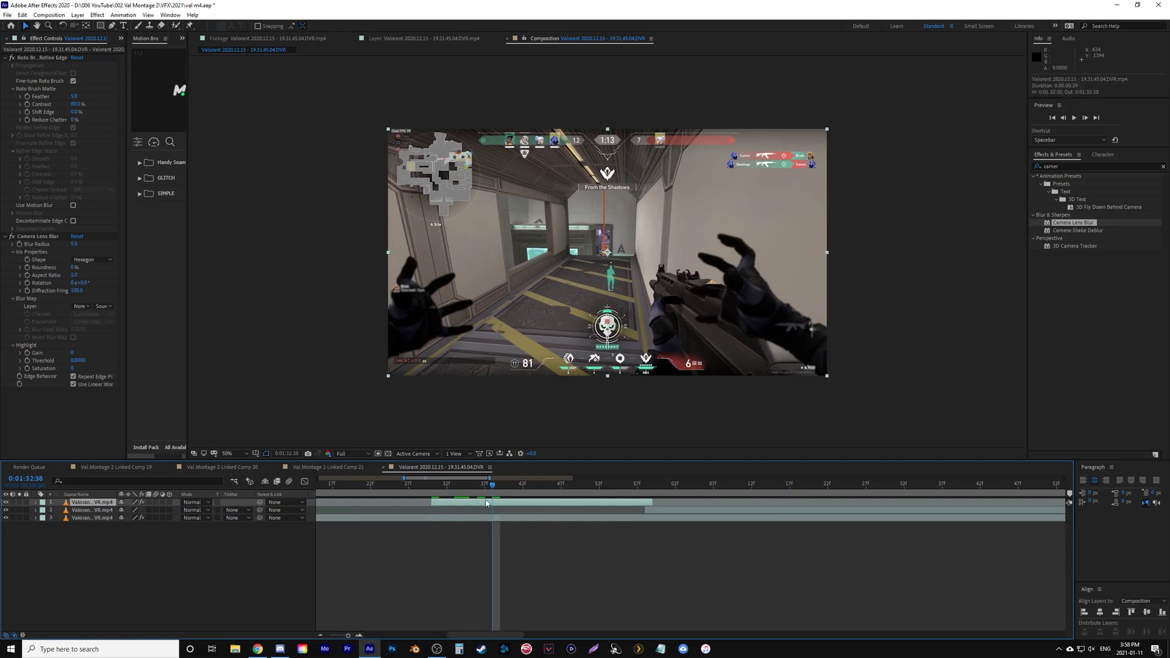
pyautogui.click(65, 244)
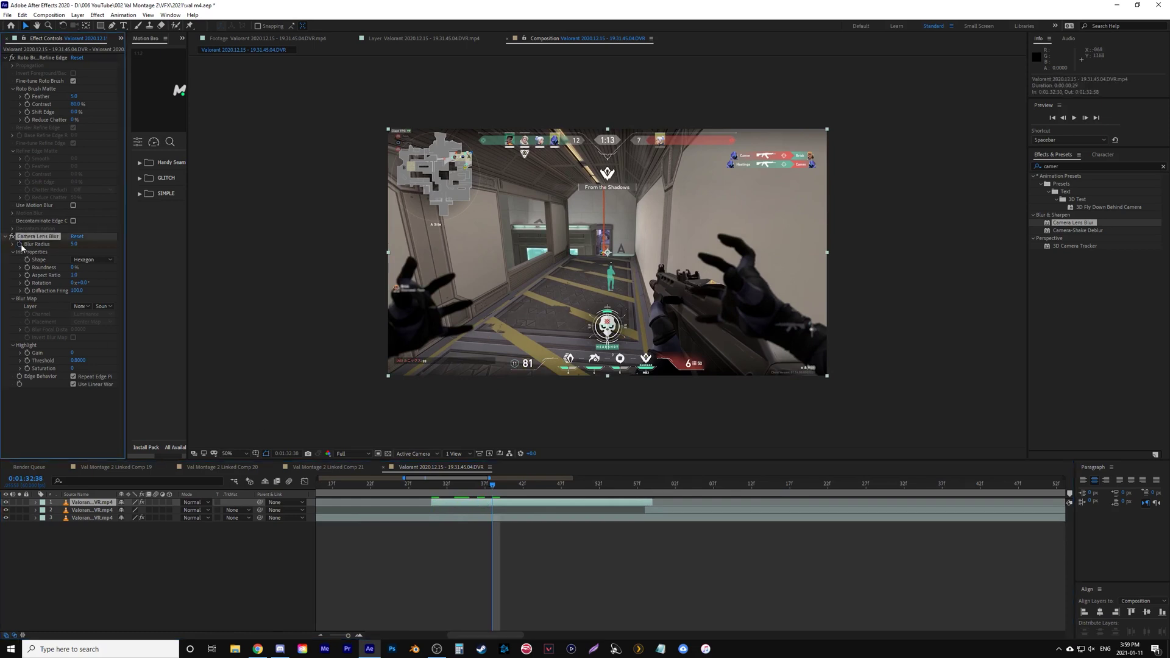
pyautogui.click(478, 519)
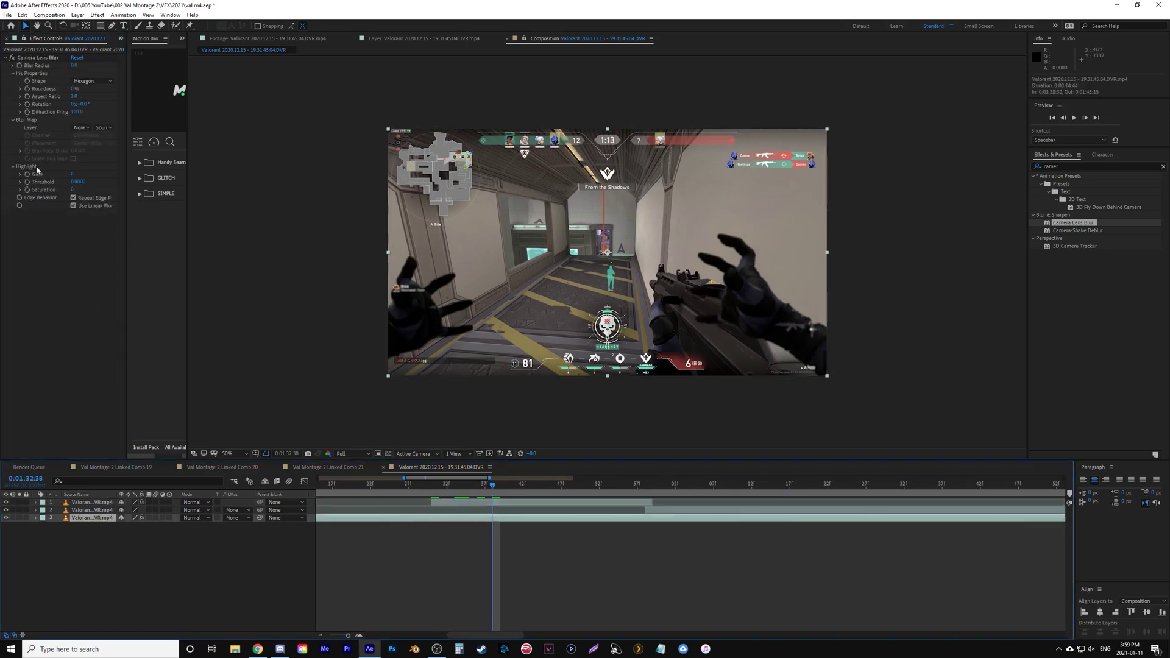
pyautogui.click(17, 58)
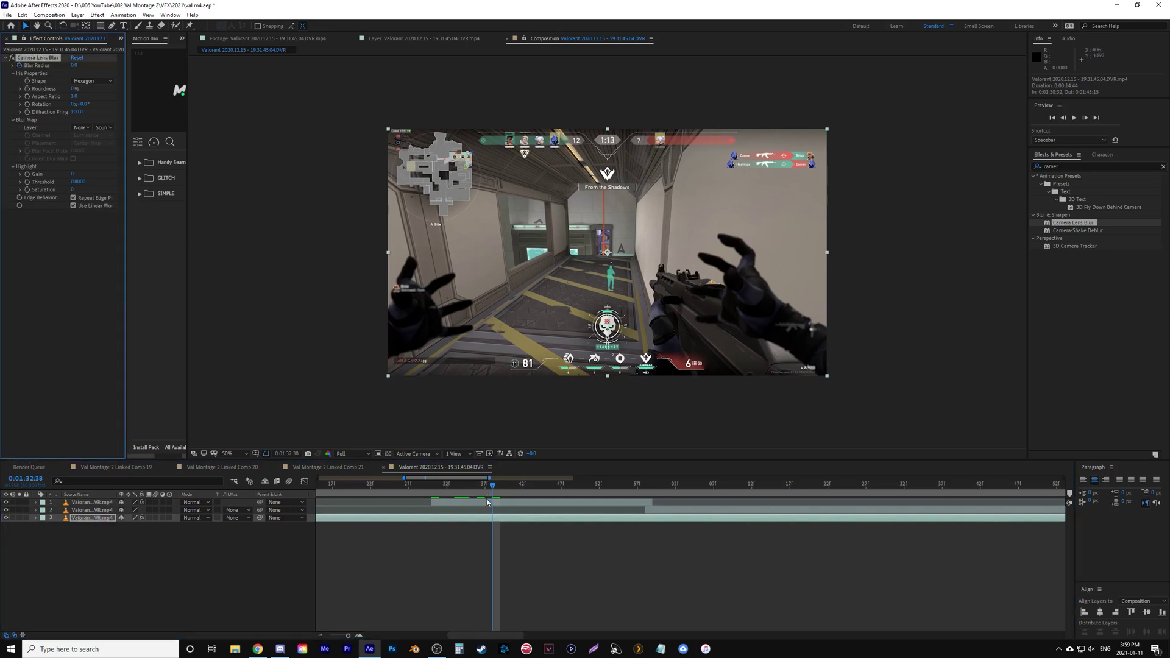
pyautogui.click(486, 502)
pyautogui.press('u')
pyautogui.click(494, 535)
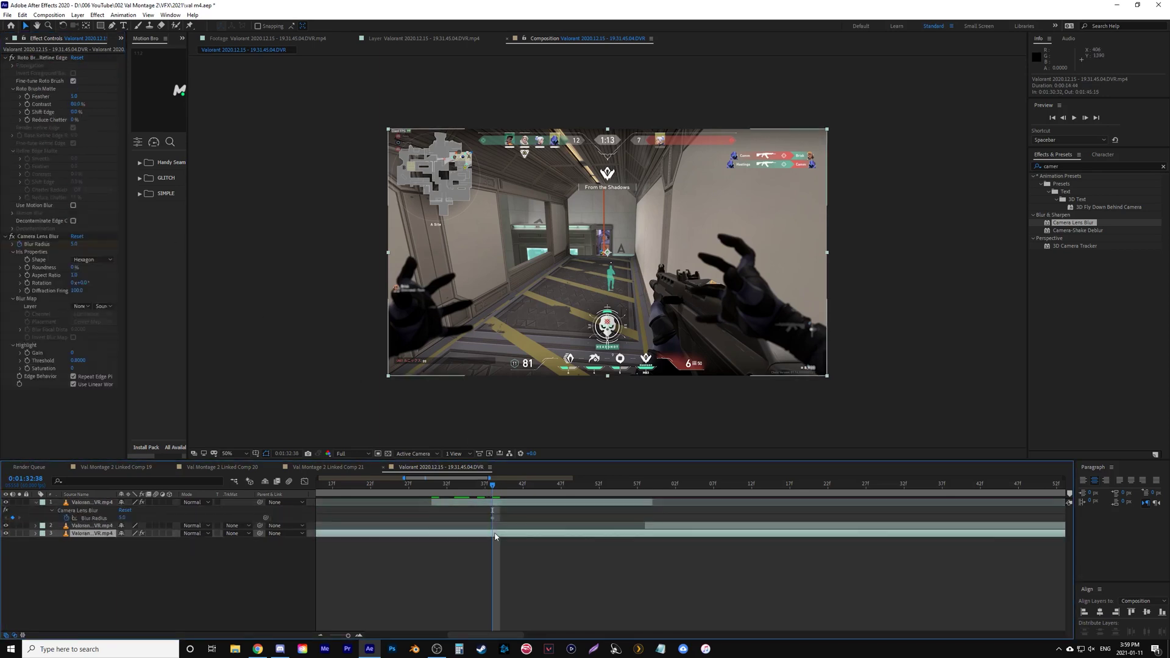
pyautogui.press('u')
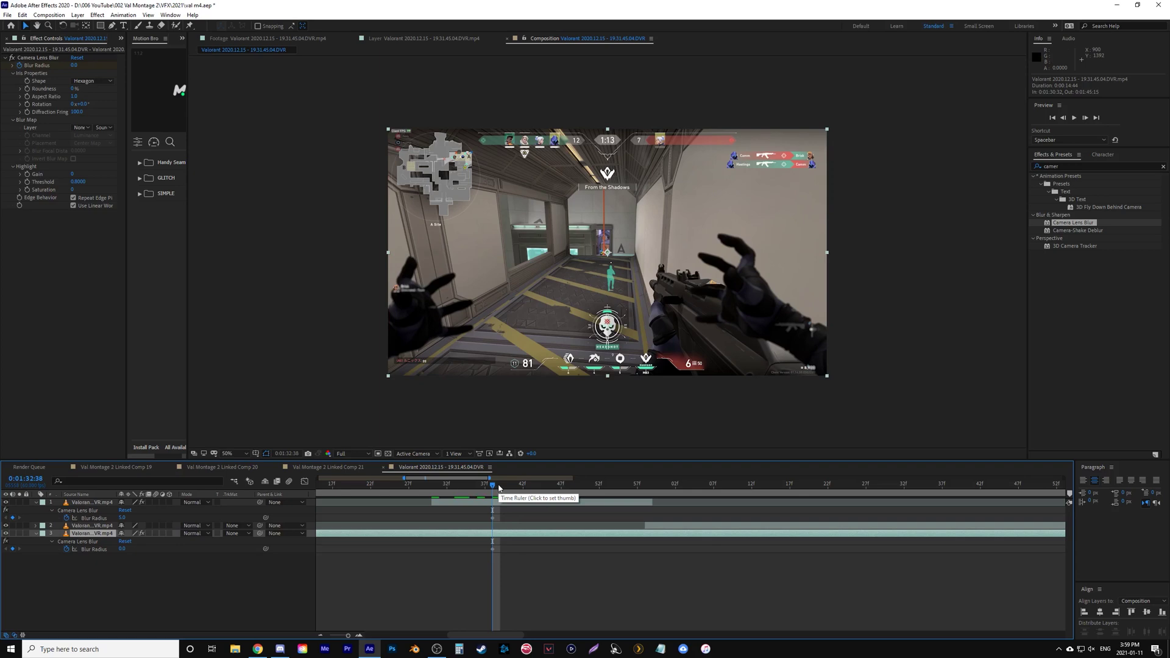
# - At 0:01:32:48, set the Blur Radius to 0 on the rotoscoped hands layer and 6 on the bottom gameplay layer
pyautogui.hotkey('shift', 'pagedown')
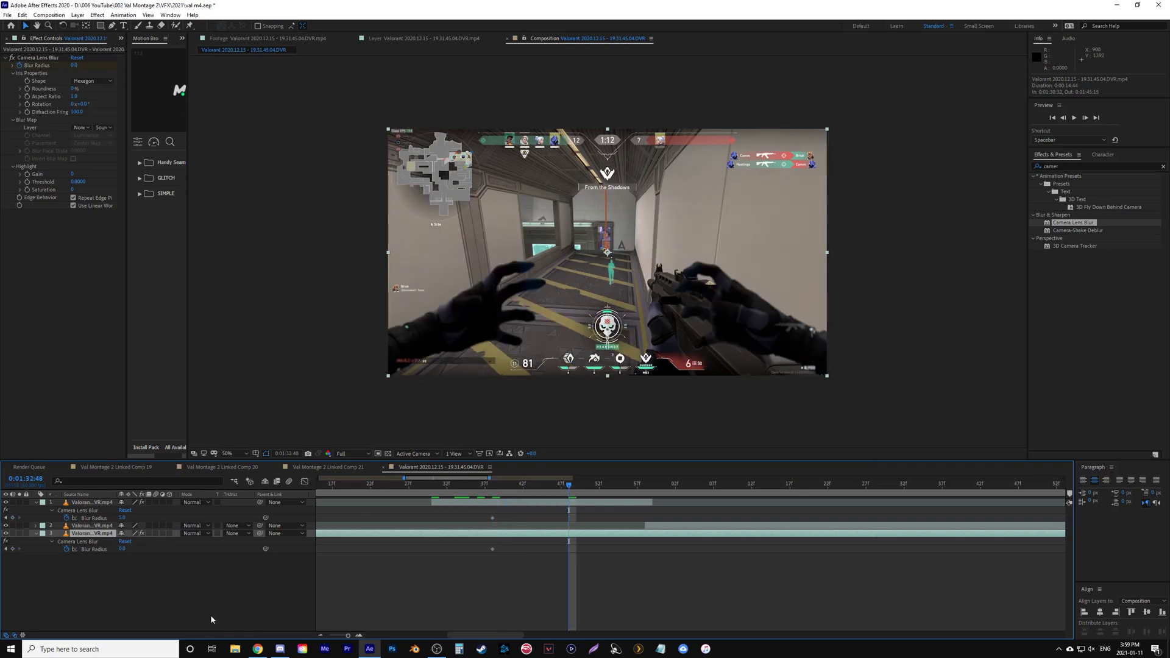
pyautogui.click(143, 555)
pyautogui.moveTo(122, 518); pyautogui.dragTo(97, 518)
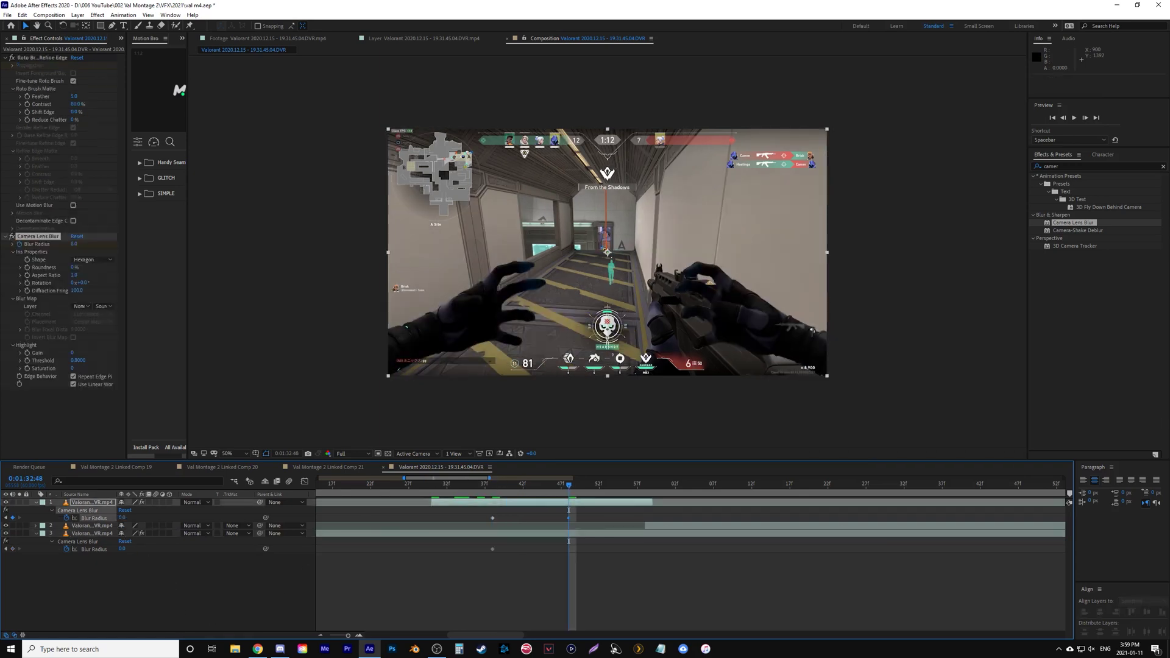
pyautogui.click(121, 548)
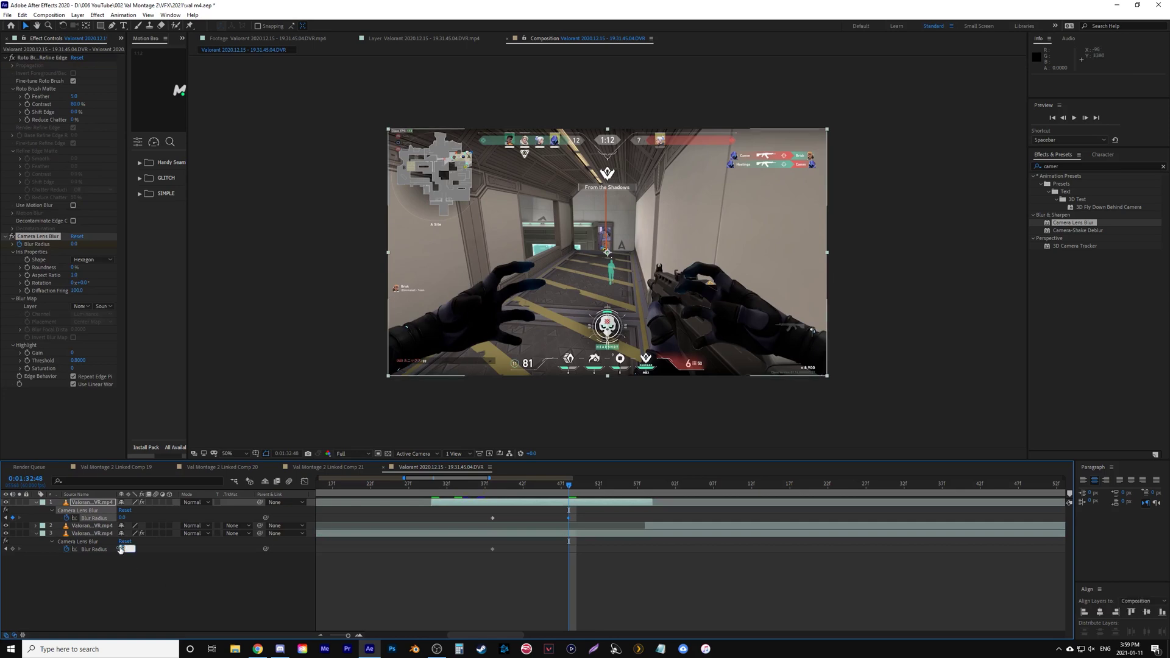
pyautogui.write('6')
pyautogui.press('Return')
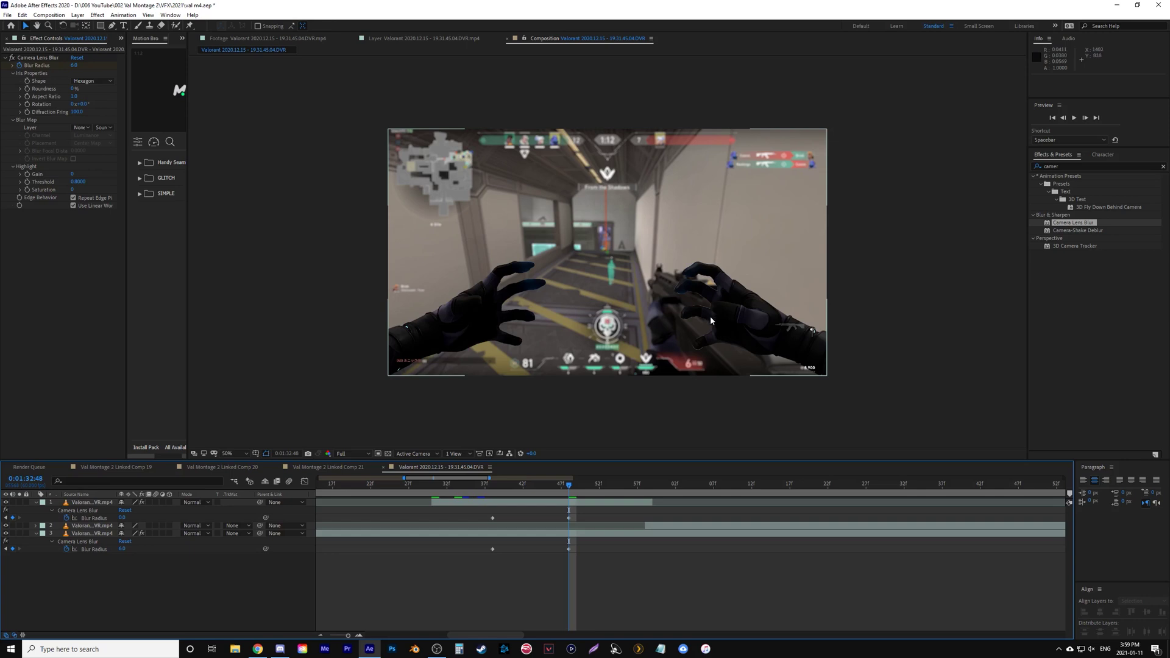
# - Reduce the bottom gameplay layer's Blur Radius at 0:01:32:48 to 3 and preview the blur animation
pyautogui.press('/')
pyautogui.press(',')
pyautogui.click(122, 548)
pyautogui.write('3')
pyautogui.press('Return')
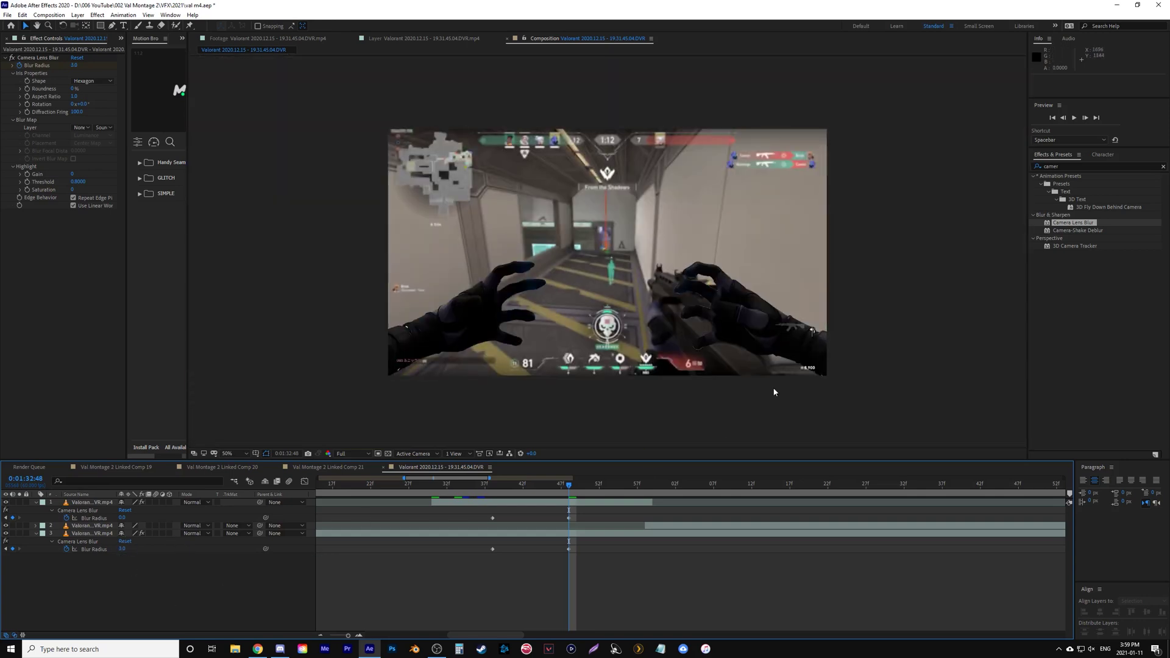
pyautogui.click(416, 490)
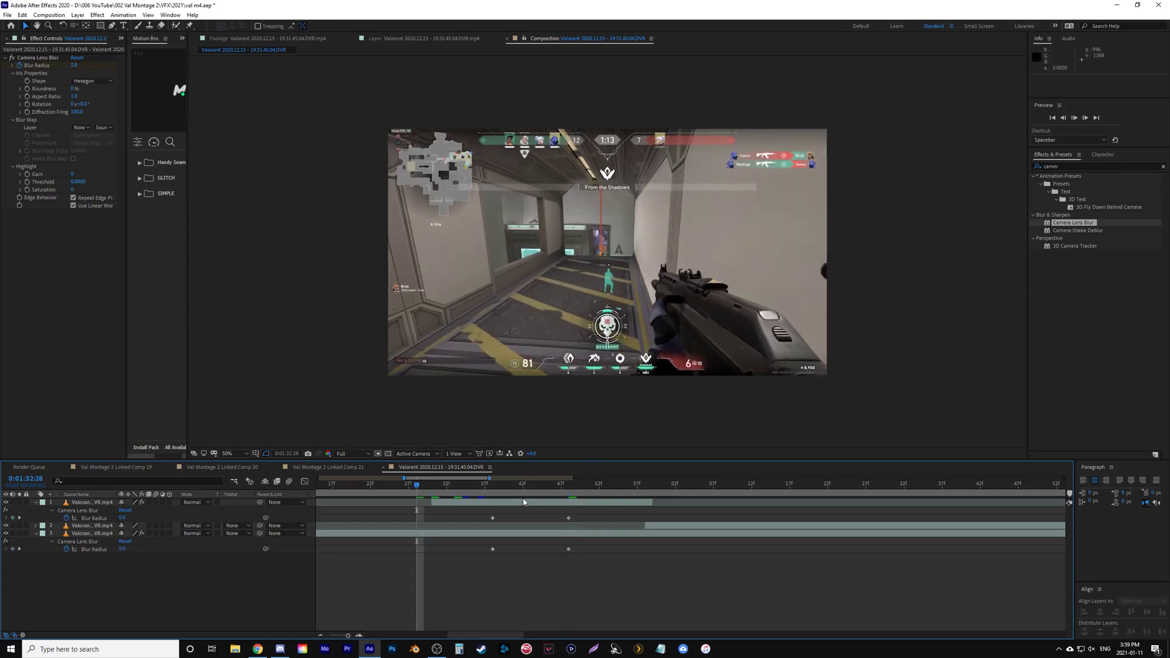
pyautogui.press('space')
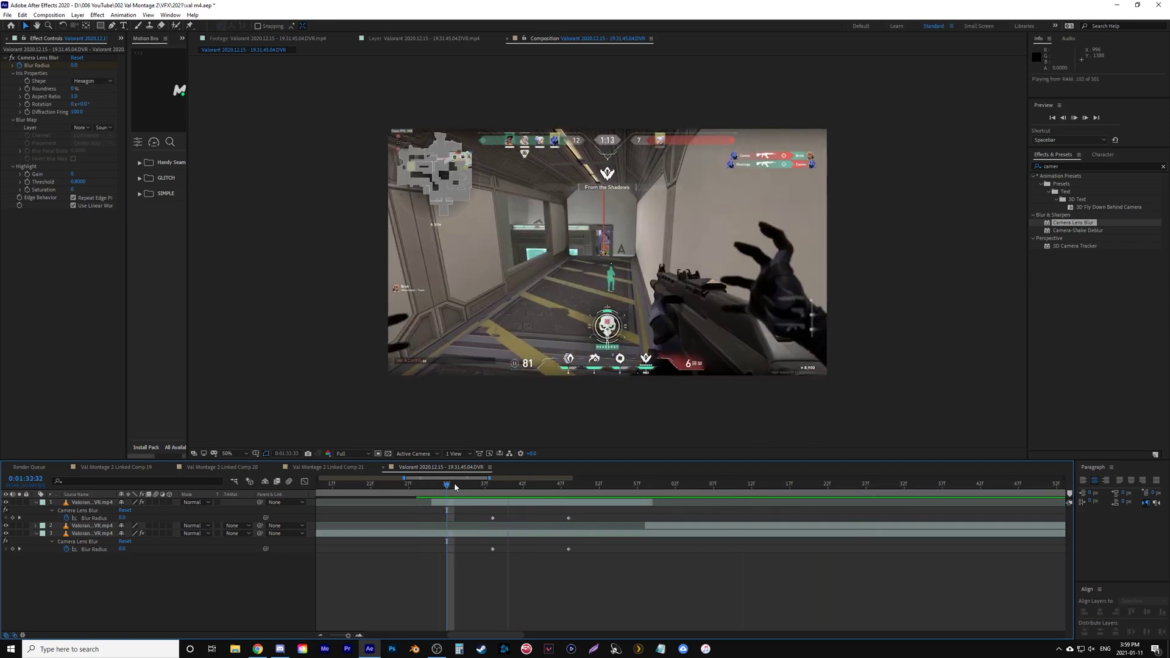
pyautogui.press('space')
# - Set the rotoscoped hands layer's Blur Radius keyframe at 0:01:32:38 to 8 and preview the focus shift
pyautogui.moveTo(478, 487); pyautogui.dragTo(492, 490)
pyautogui.click(498, 504)
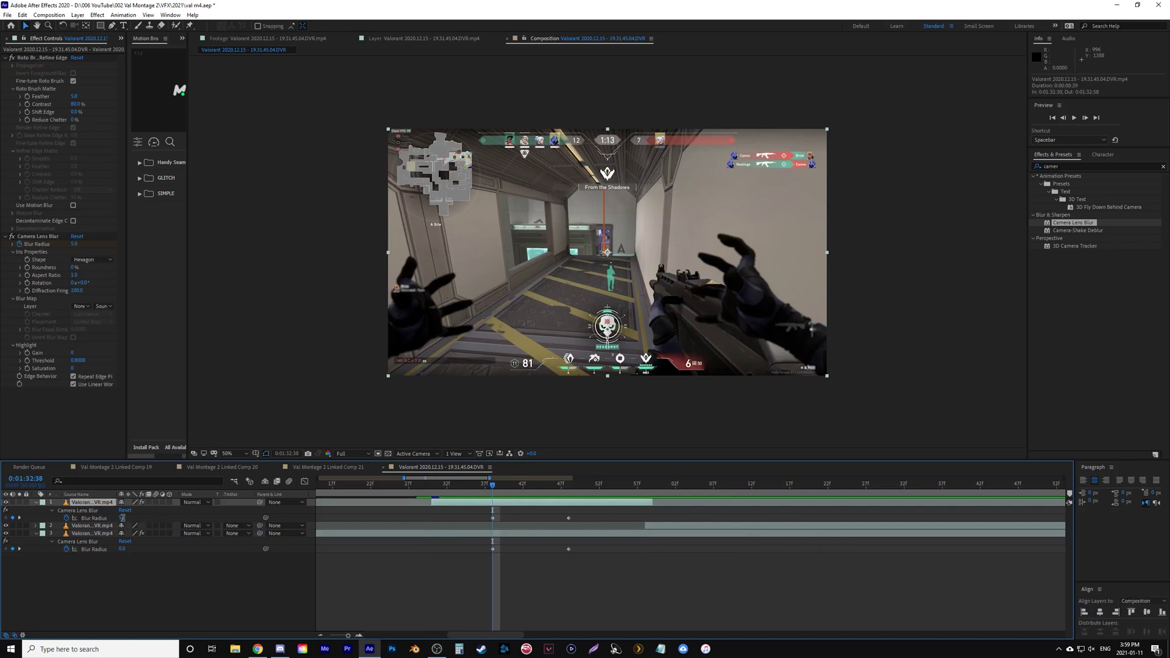
pyautogui.write('8')
pyautogui.click(232, 578)
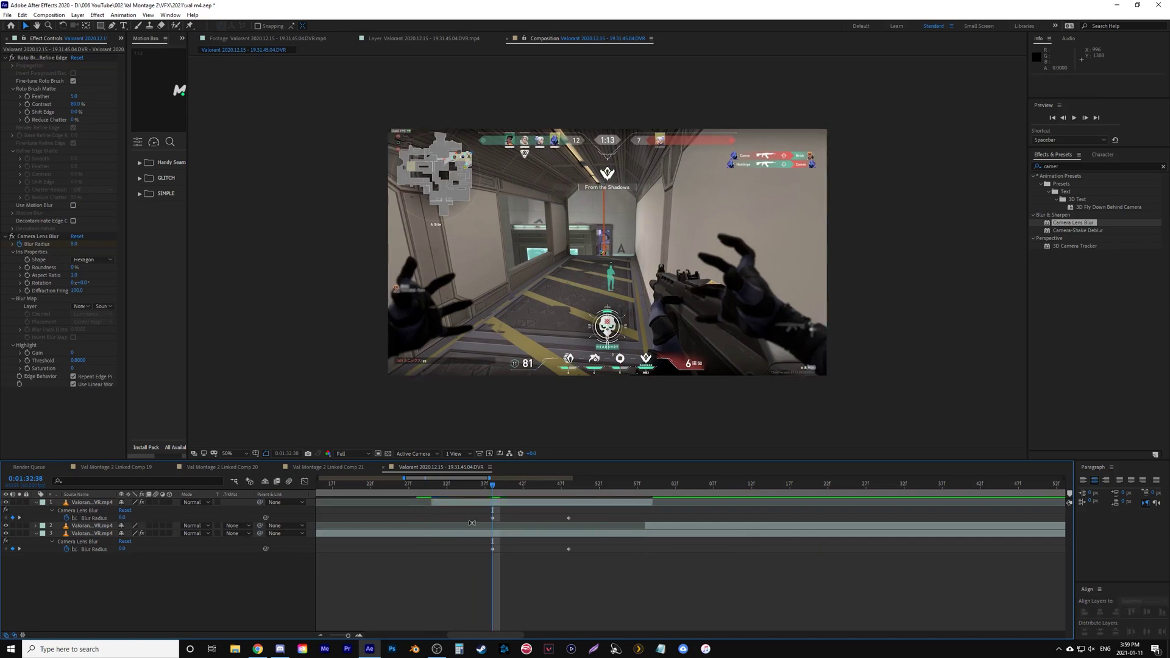
pyautogui.press('space')
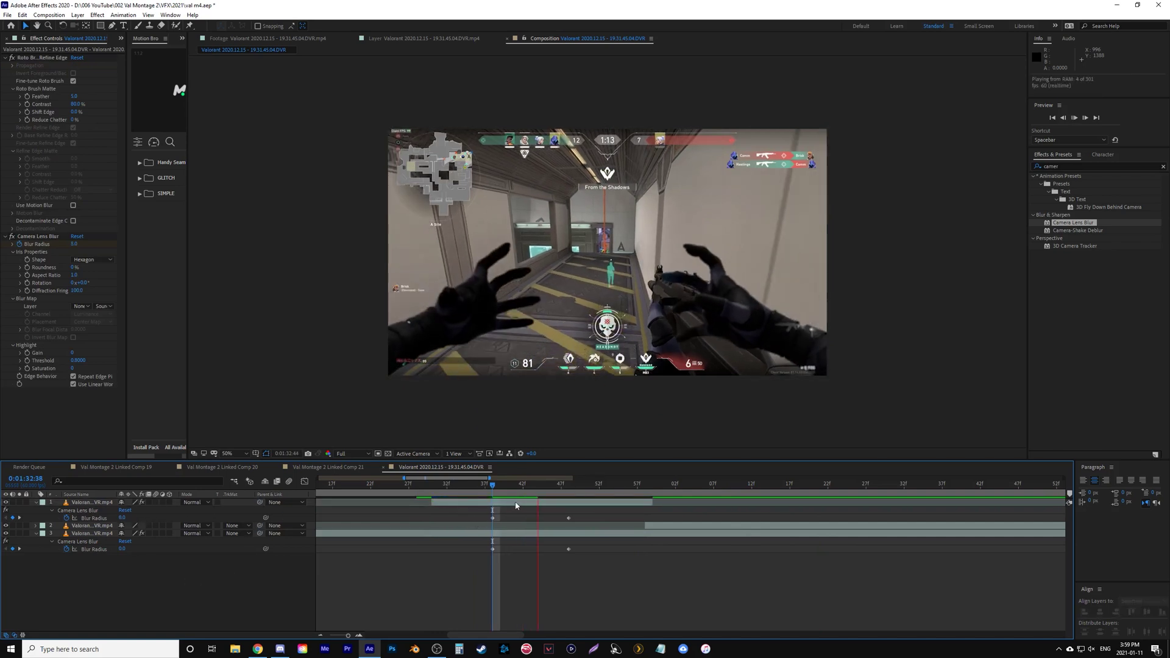
pyautogui.press('space')
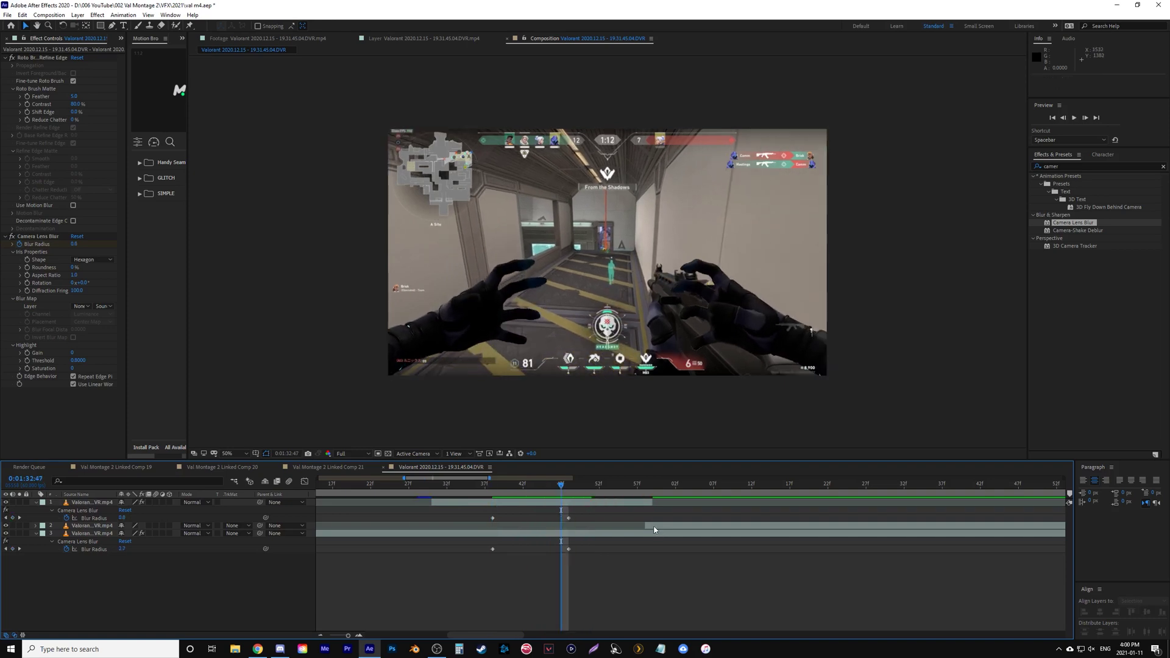
# - Extend the start of the middle gameplay layer earlier to 0:01:32:45
pyautogui.click(654, 529)
pyautogui.press('i')
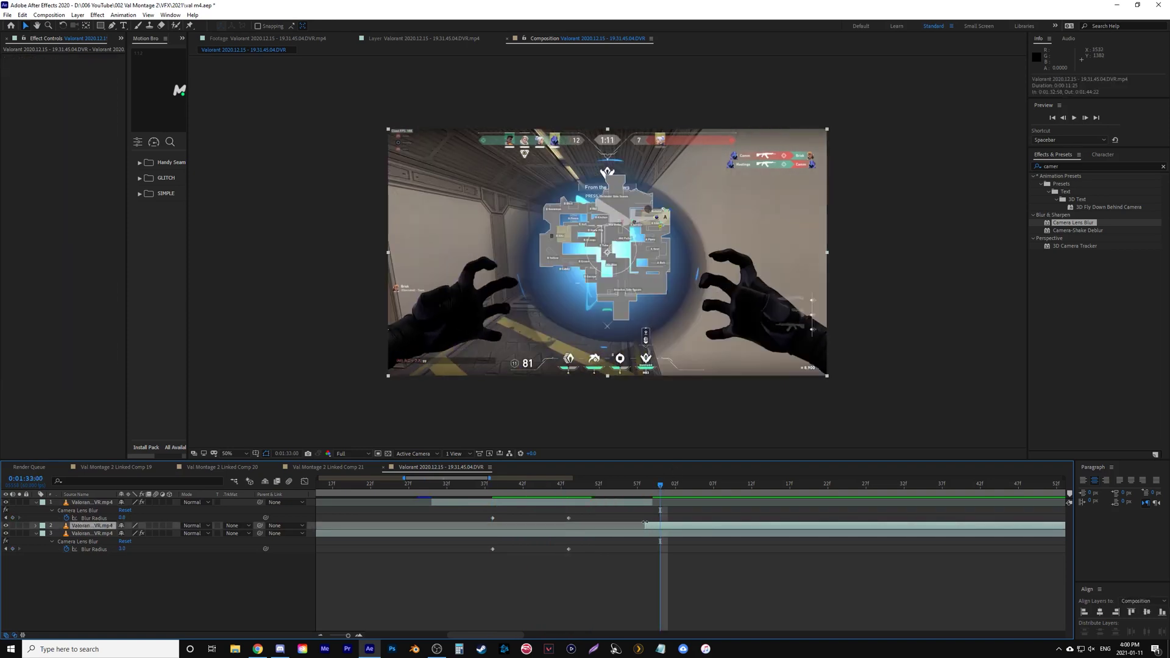
pyautogui.moveTo(645, 523); pyautogui.dragTo(603, 524)
pyautogui.press('i')
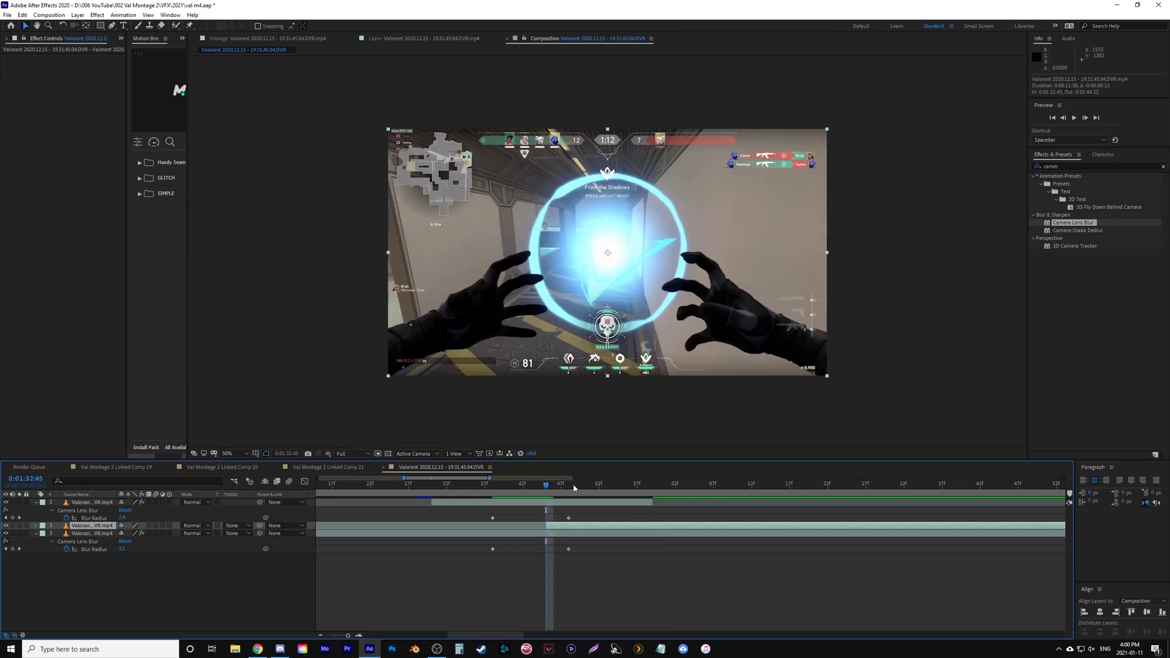
# - Keyframe the middle gameplay layer's Opacity from 0% at 0:01:32:48 to 100% at 0:01:32:59
pyautogui.press('t')
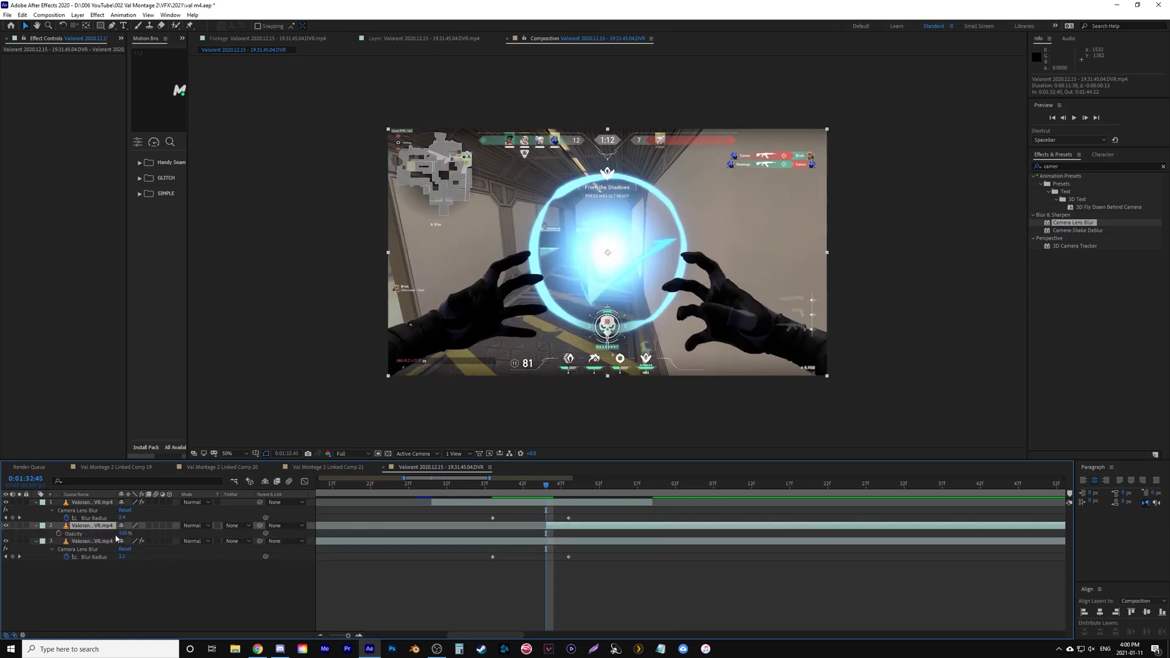
pyautogui.moveTo(118, 532); pyautogui.dragTo(58, 534)
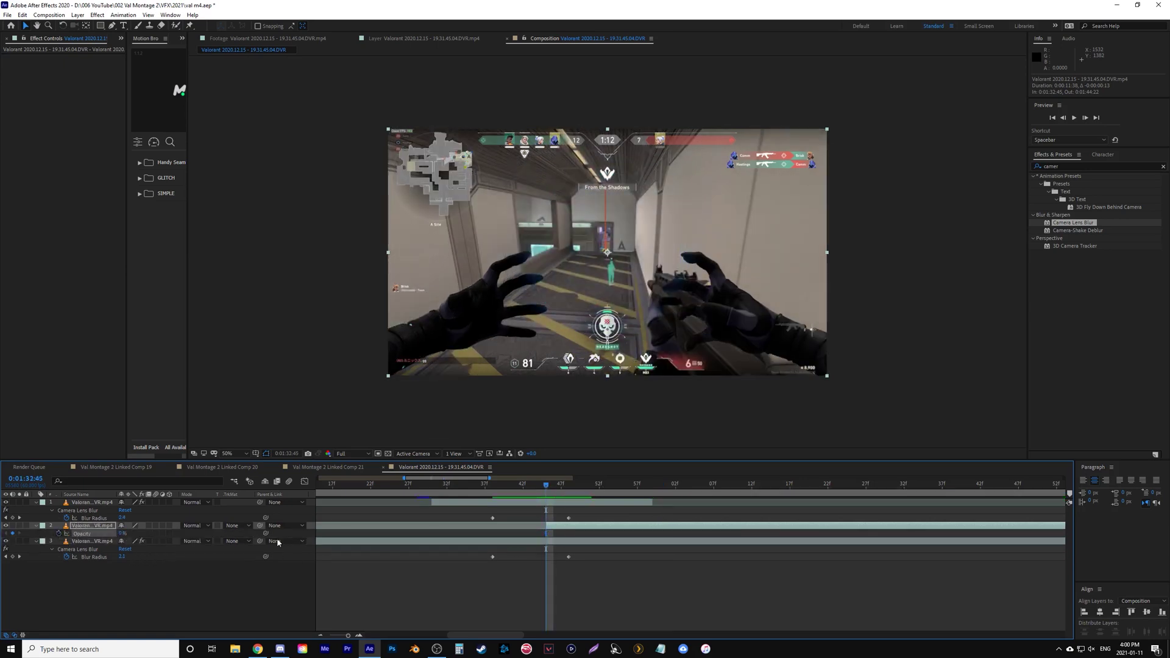
pyautogui.moveTo(546, 534); pyautogui.dragTo(568, 535)
pyautogui.moveTo(621, 485); pyautogui.dragTo(652, 488)
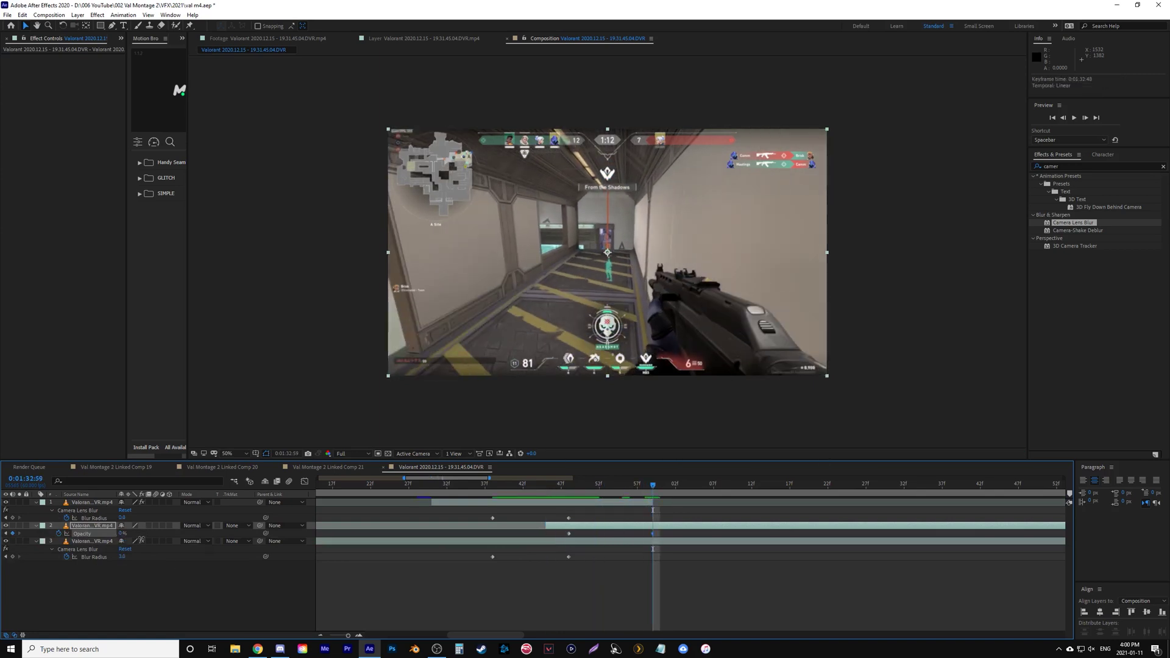
pyautogui.moveTo(142, 539); pyautogui.dragTo(670, 499)
# - Play back and scrub through the transition to check the hands, the blur and the fade into the middle gameplay layer
pyautogui.click(511, 487)
pyautogui.press('space')
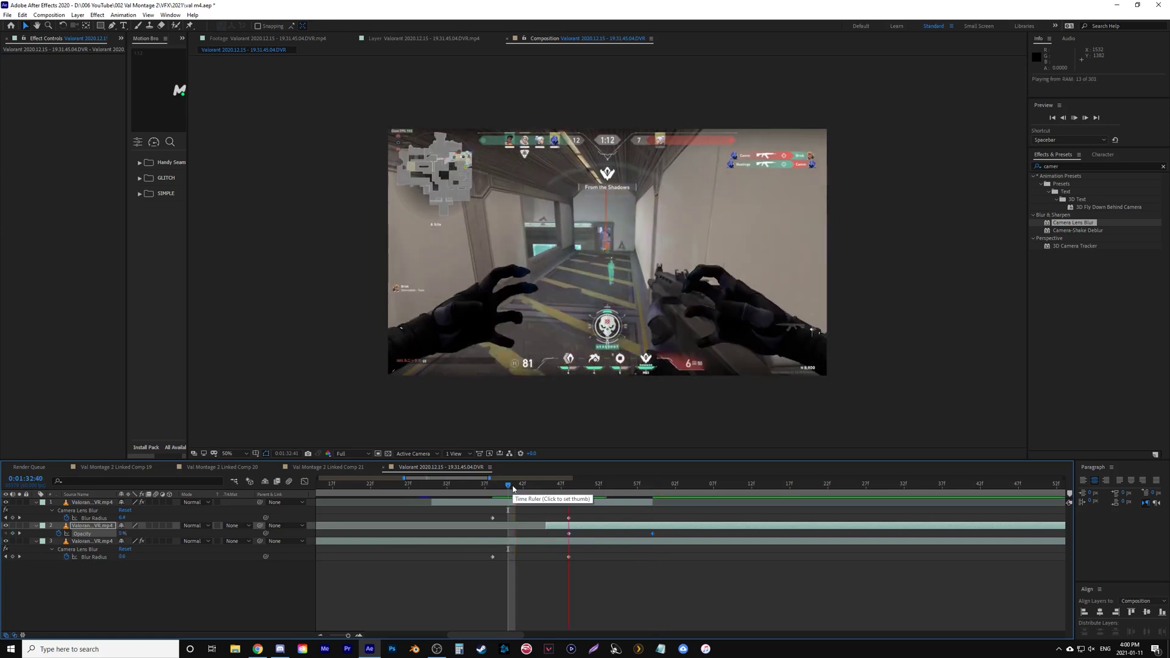
pyautogui.press('space')
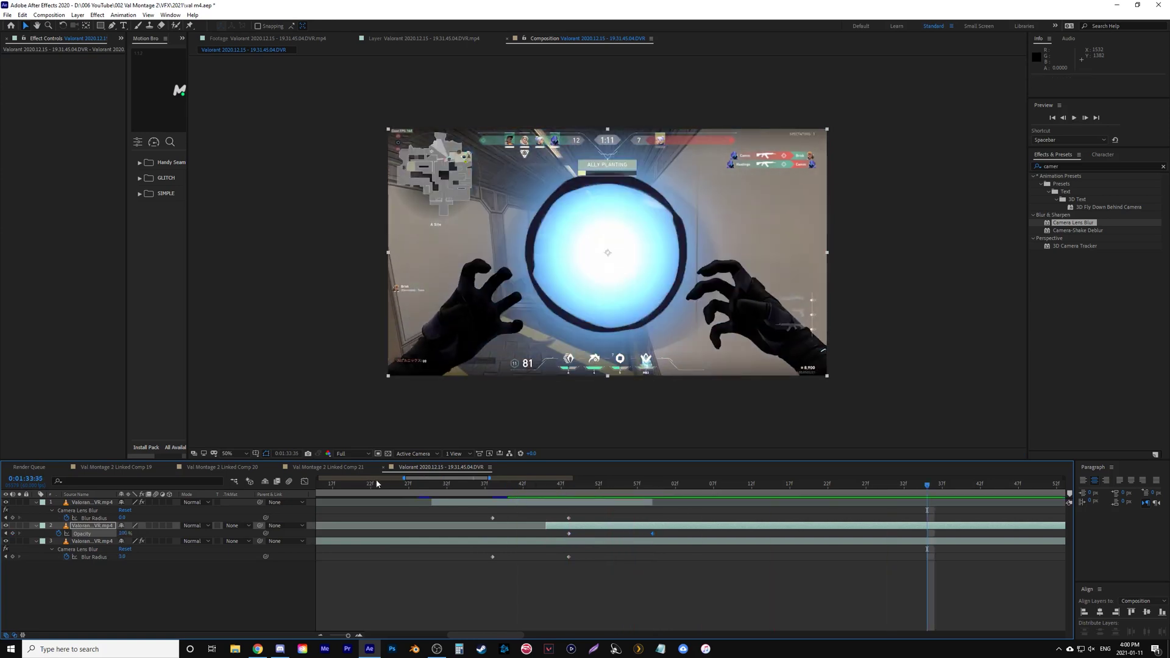
pyautogui.click(377, 484)
pyautogui.press('space')
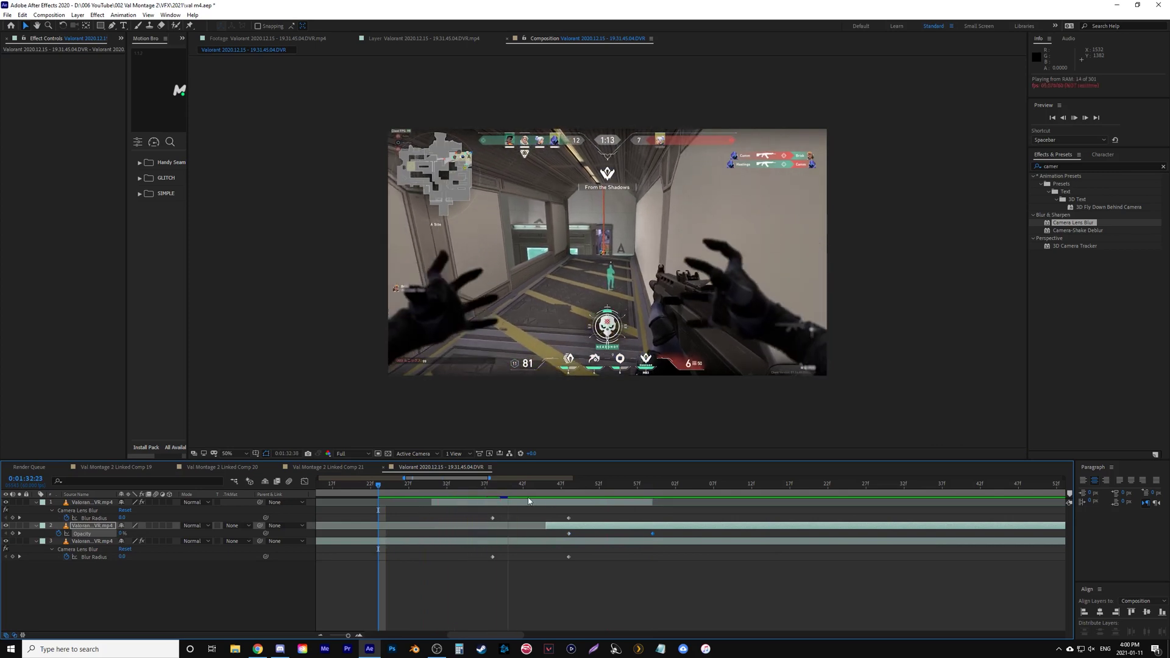
pyautogui.press('space')
pyautogui.click(385, 488)
pyautogui.press('space')
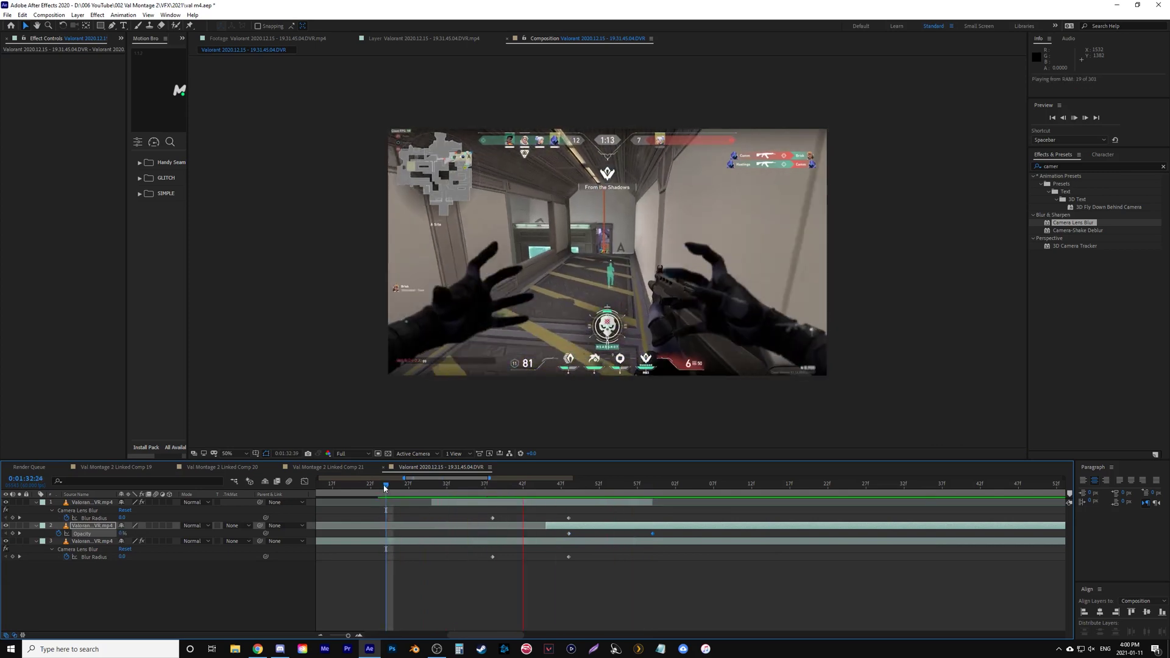
pyautogui.press('space')
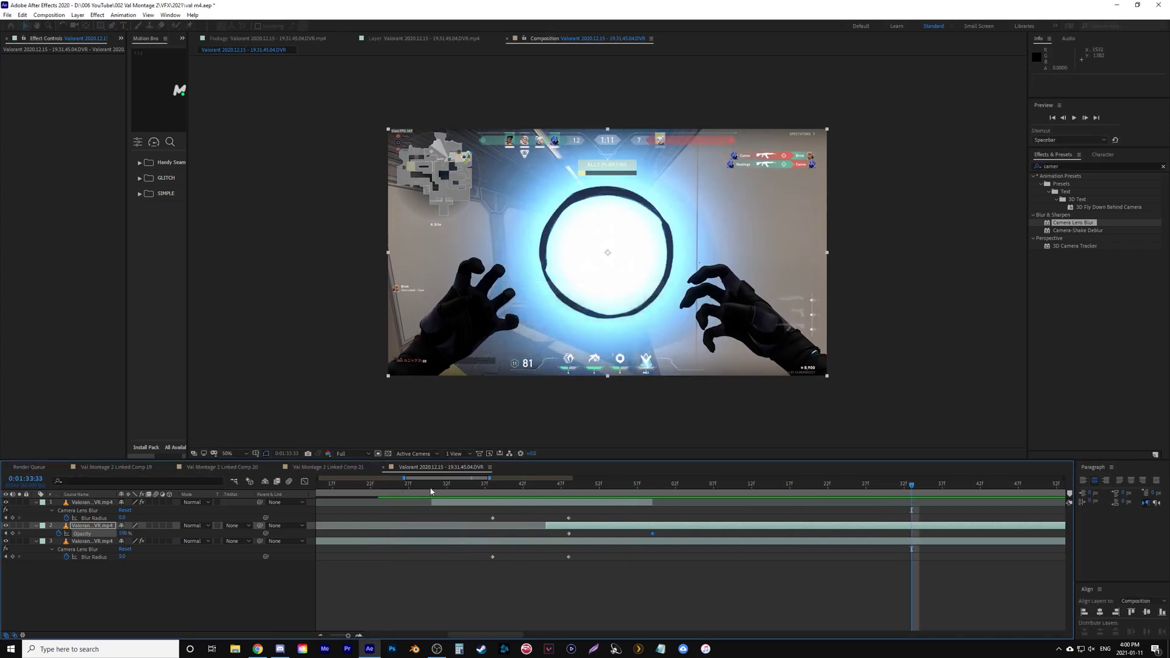
pyautogui.moveTo(400, 490); pyautogui.dragTo(515, 488)
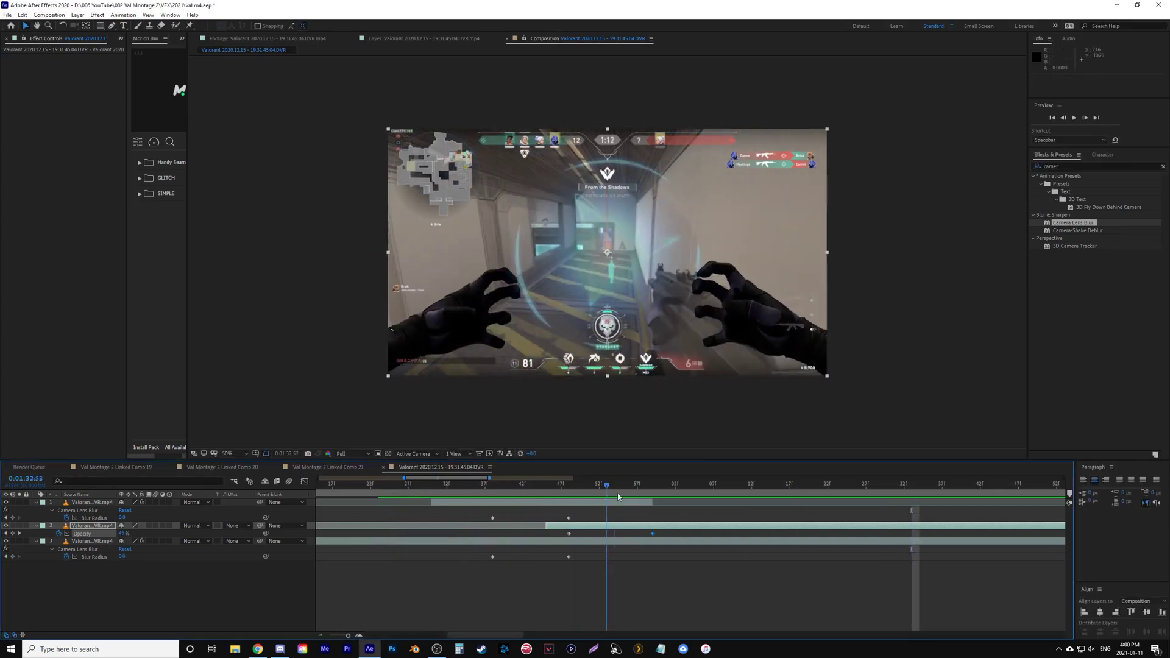
pyautogui.moveTo(617, 497); pyautogui.dragTo(660, 493)
pyautogui.click(675, 487)
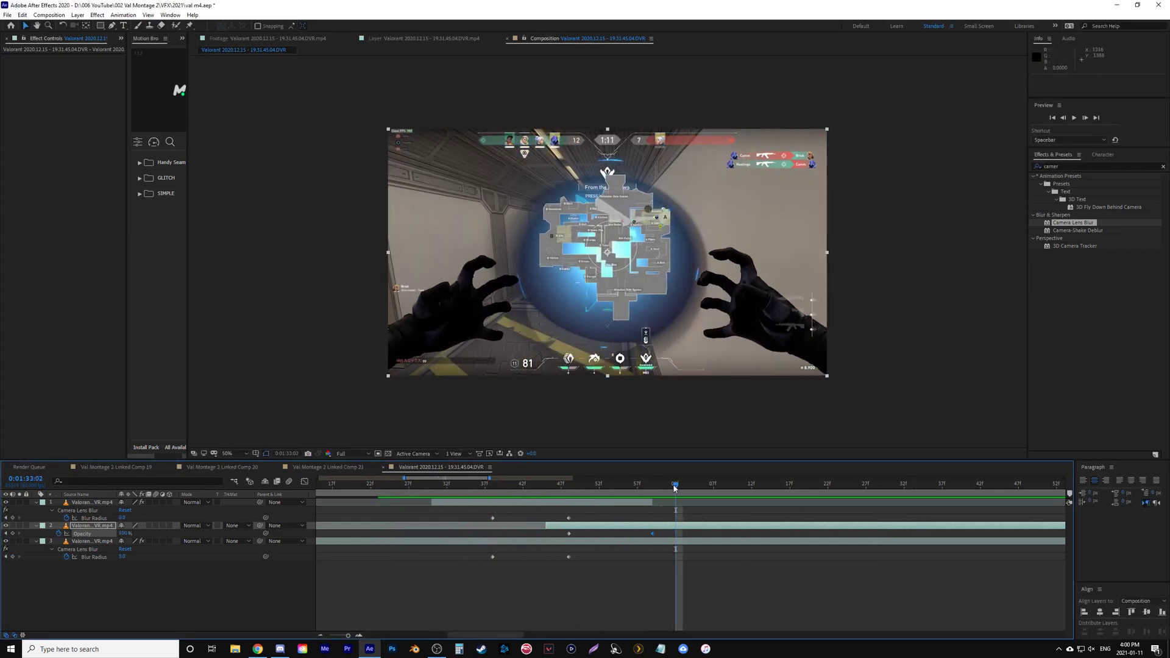
pyautogui.scroll(-4, 675, 487)
pyautogui.moveTo(529, 486); pyautogui.dragTo(465, 507)
pyautogui.press('space')
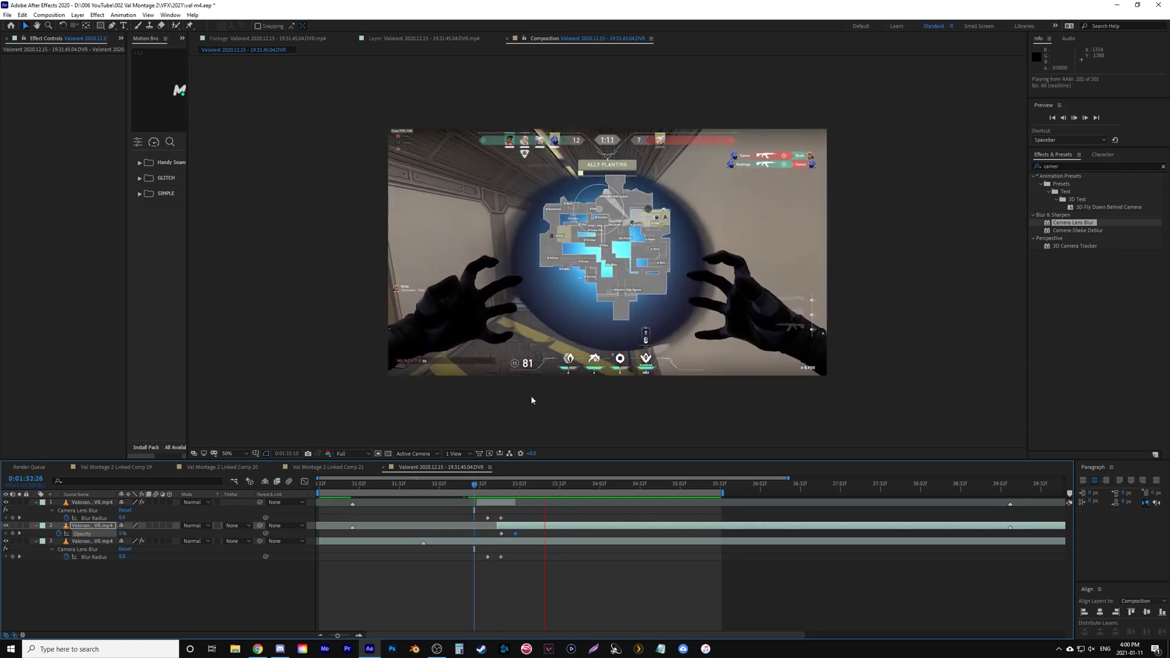
pyautogui.press('space')
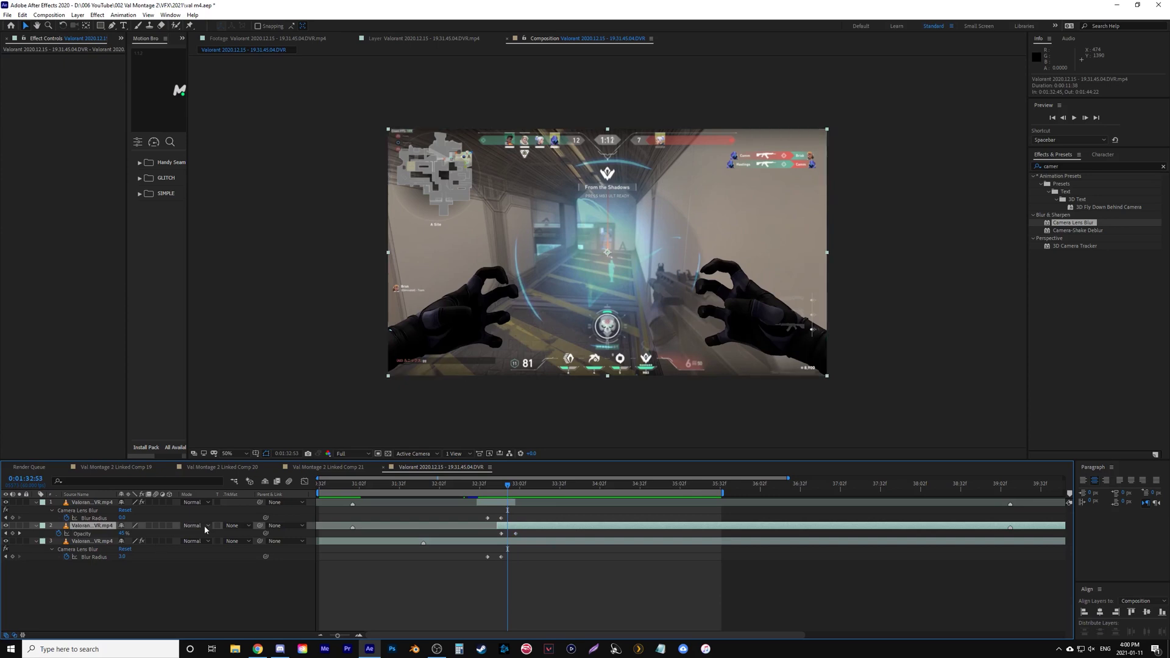
# - Duplicate the middle gameplay layer and trim the upper copy to start at 0:01:32:59, where the fade ends
pyautogui.hotkey('ctrl', 'd')
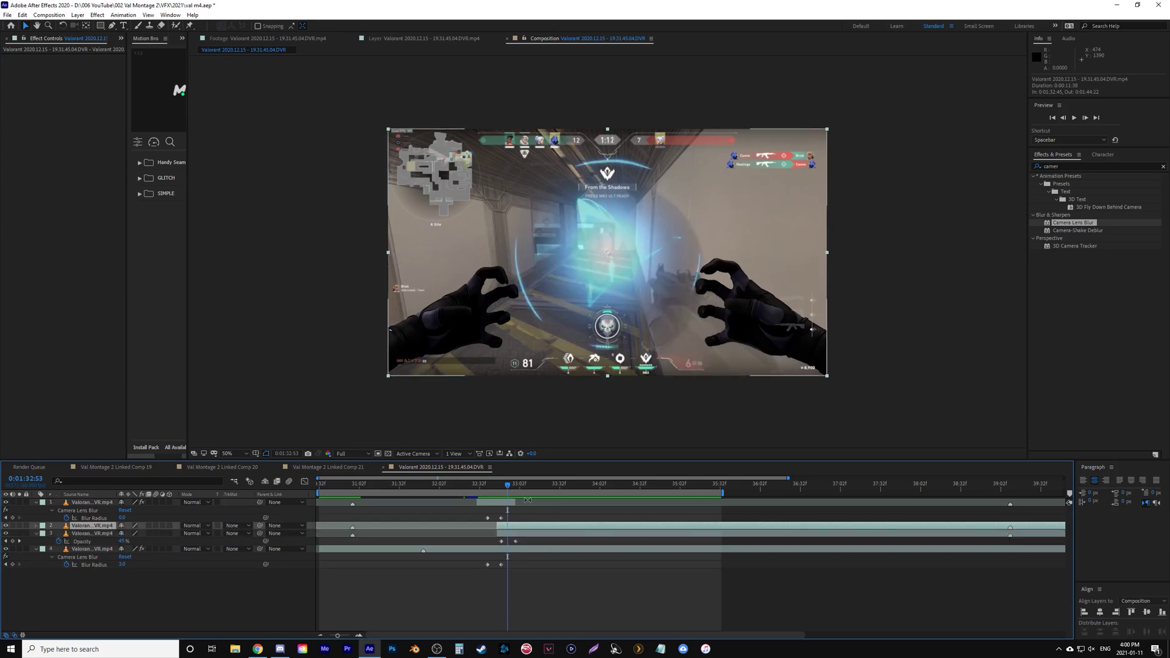
pyautogui.press('k')
pyautogui.moveTo(496, 525); pyautogui.dragTo(514, 525)
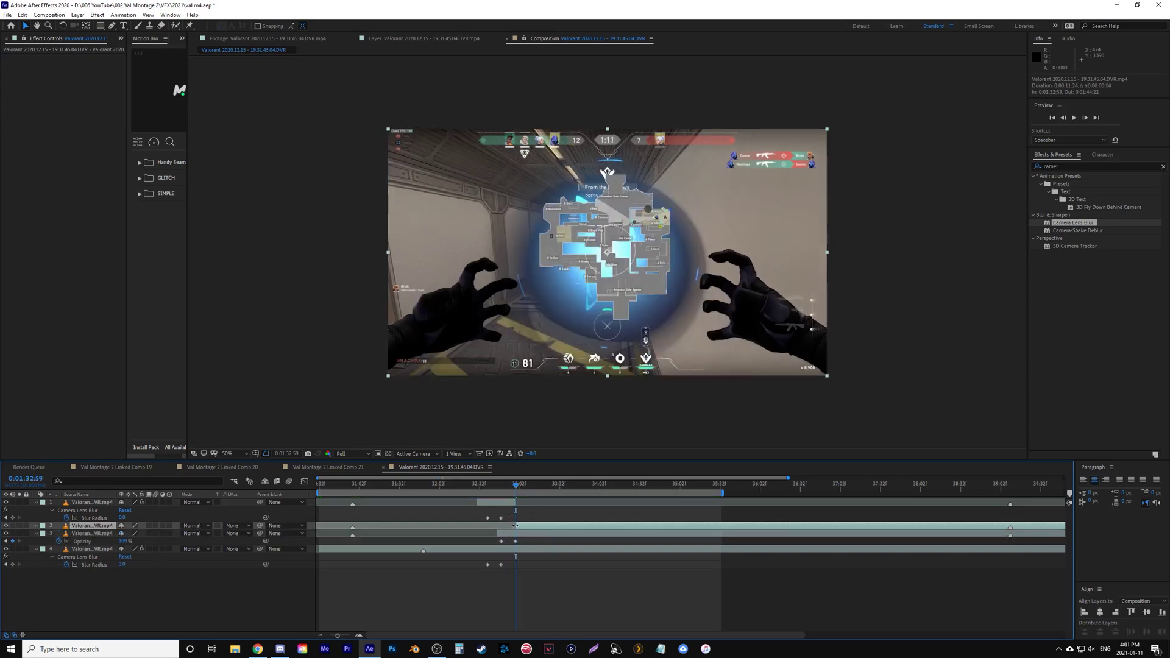
# - Set the blending mode of the fading gameplay layer to Add and preview the transition
pyautogui.click(519, 535)
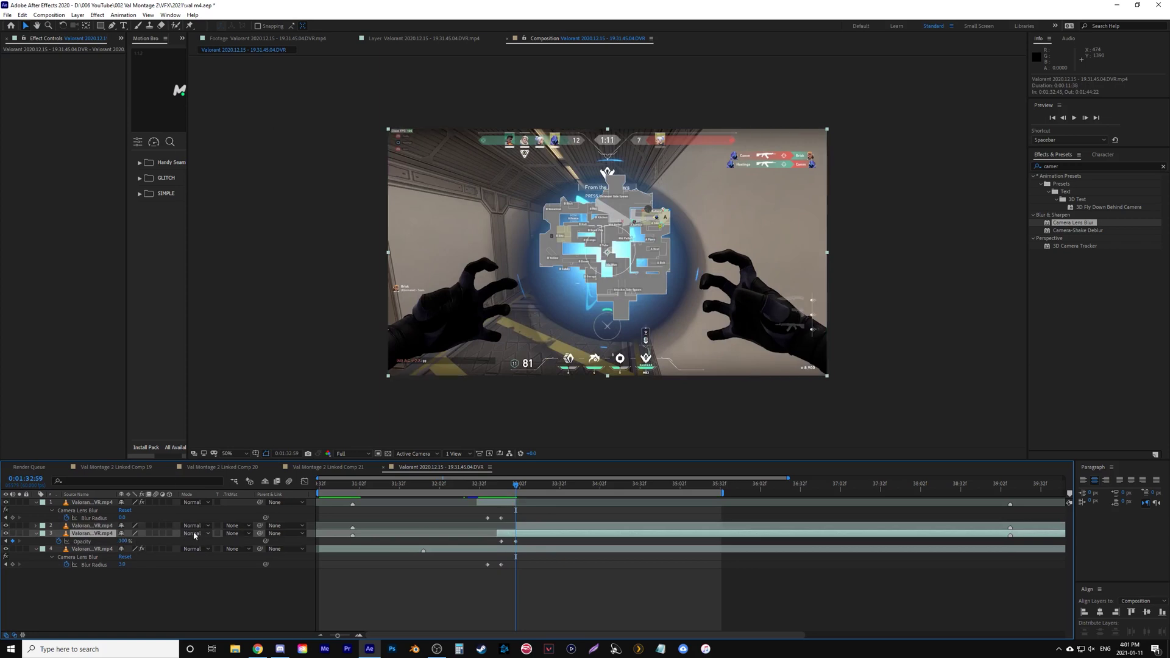
pyautogui.click(194, 536)
pyautogui.click(201, 227)
pyautogui.click(491, 486)
pyautogui.press('space')
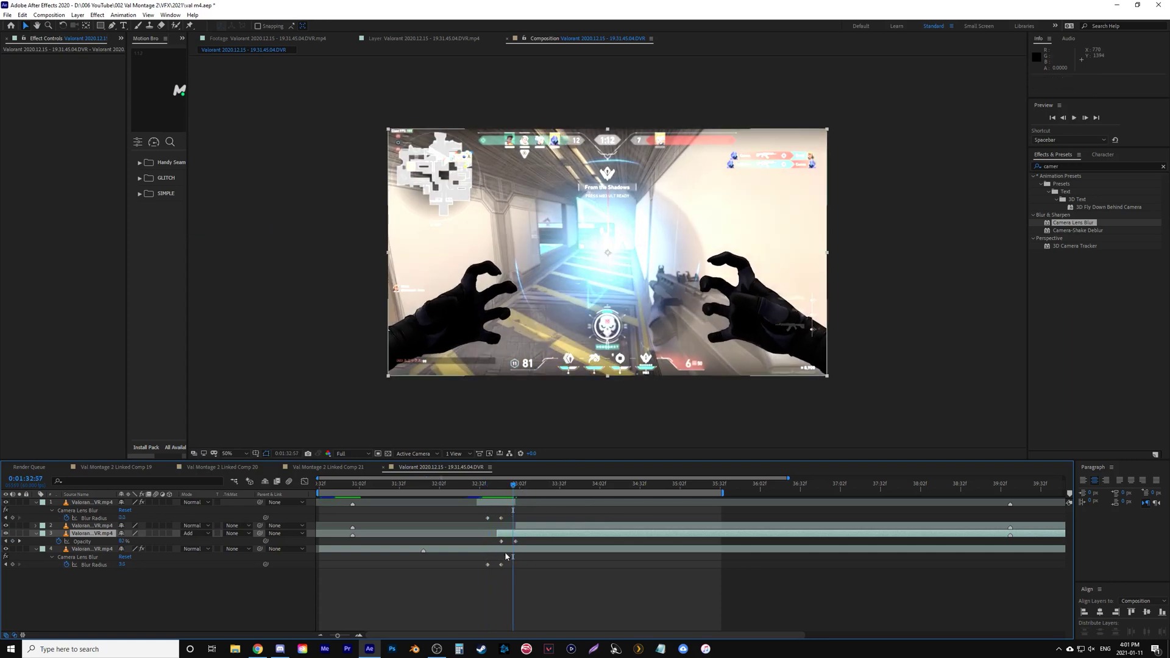
# - Keyframe the bottom gameplay layer's Opacity from 100% at about 0:01:32:51 to 0% at 0:01:32:59
pyautogui.click(508, 549)
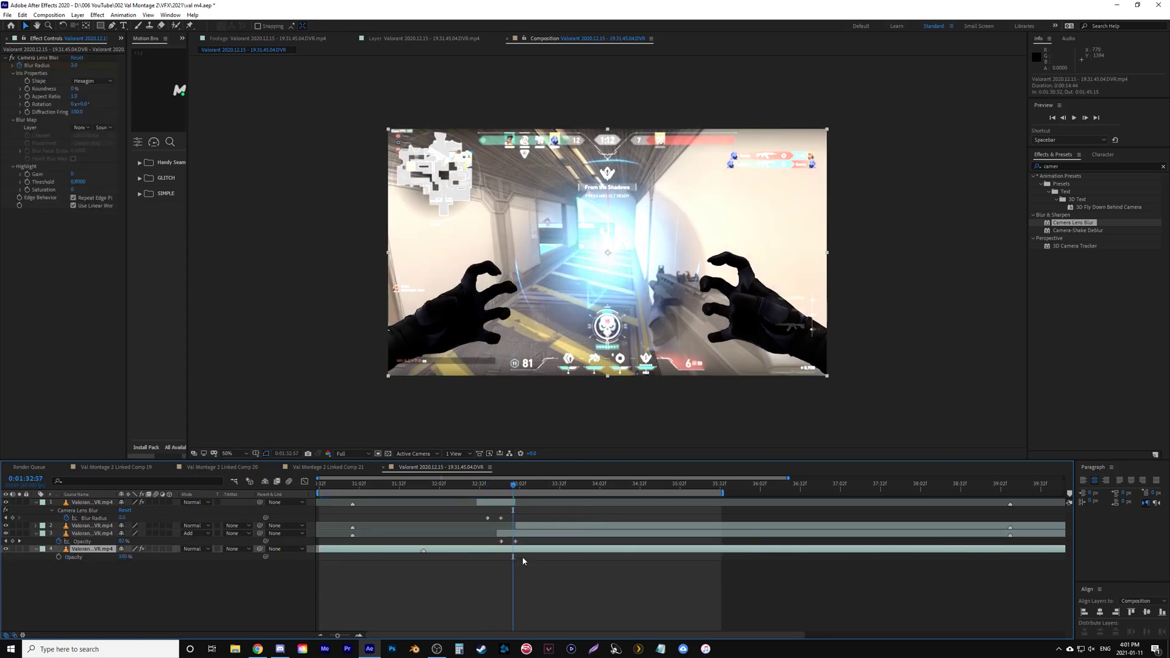
pyautogui.press('pageup')
pyautogui.press('pageup')
pyautogui.press('pageup')
pyautogui.press('pageup')
pyautogui.press('pageup')
pyautogui.press('pageup')
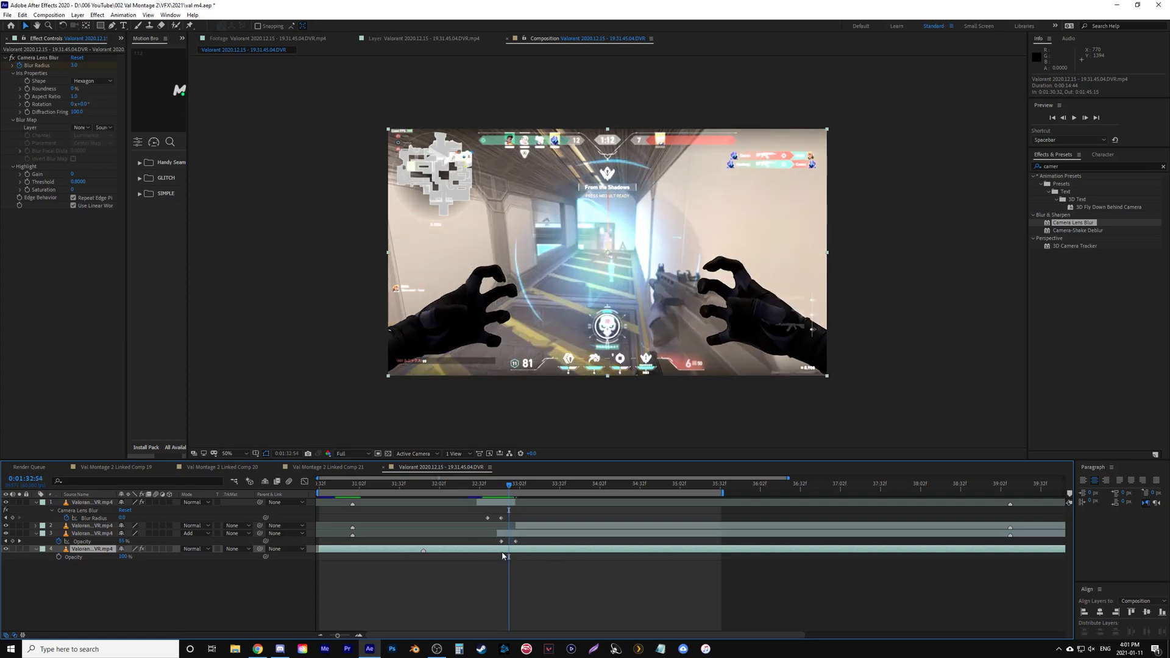
pyautogui.press('space')
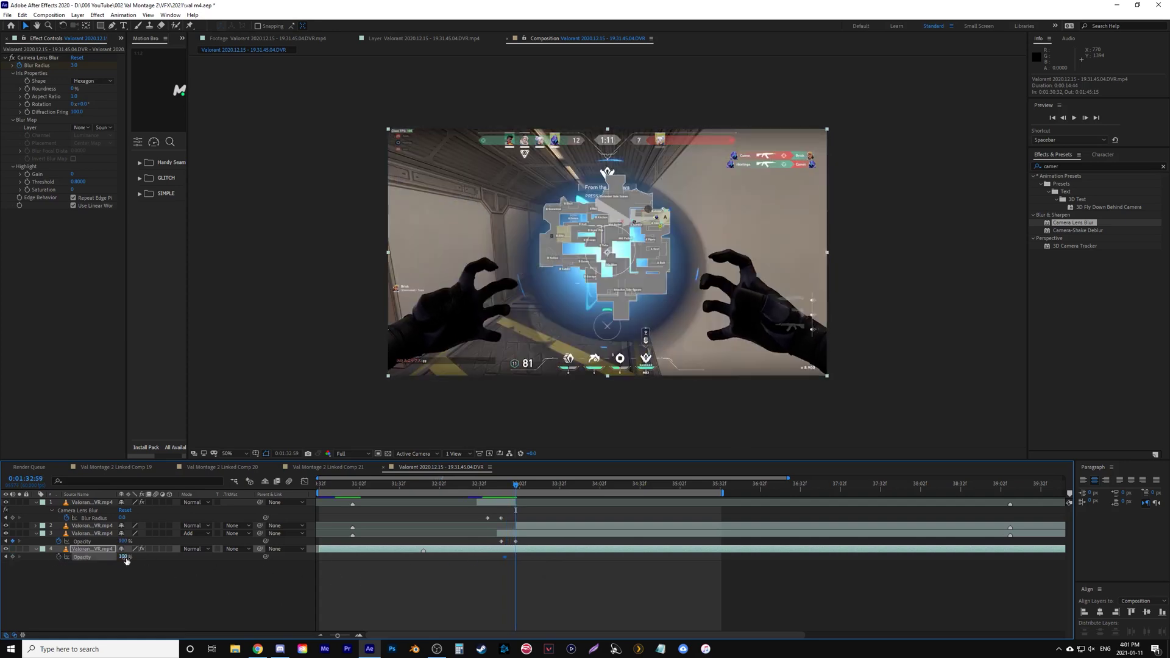
# - Play back the transition from shortly before the fade to check how the bottom gameplay layer fades out
pyautogui.click(471, 487)
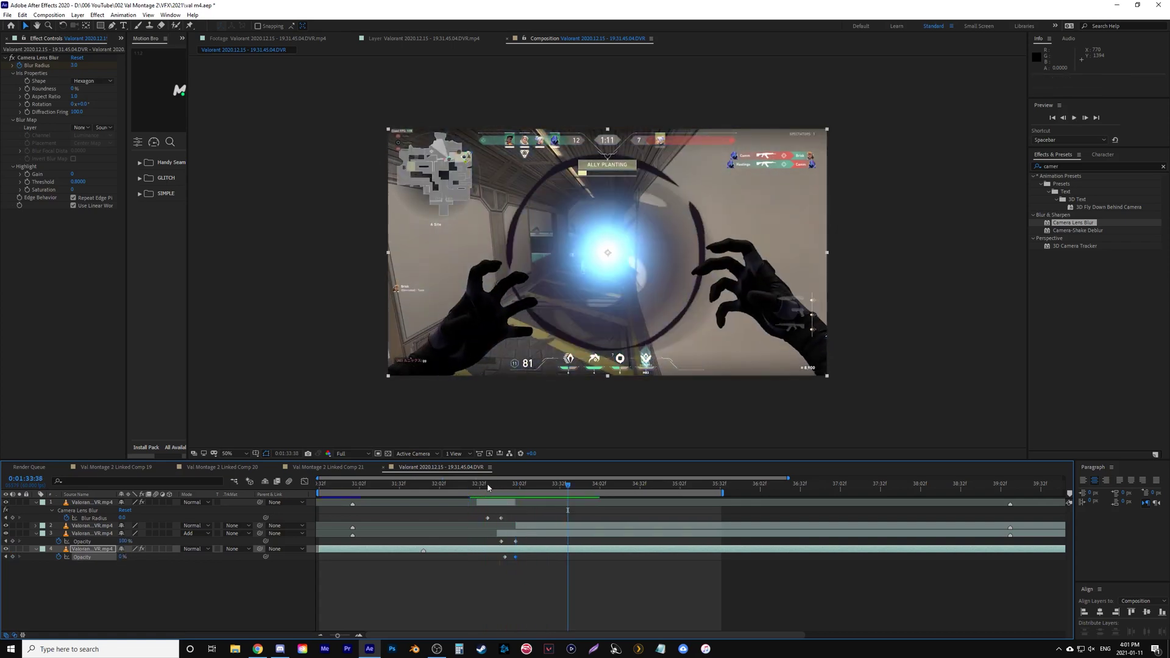
pyautogui.click(473, 486)
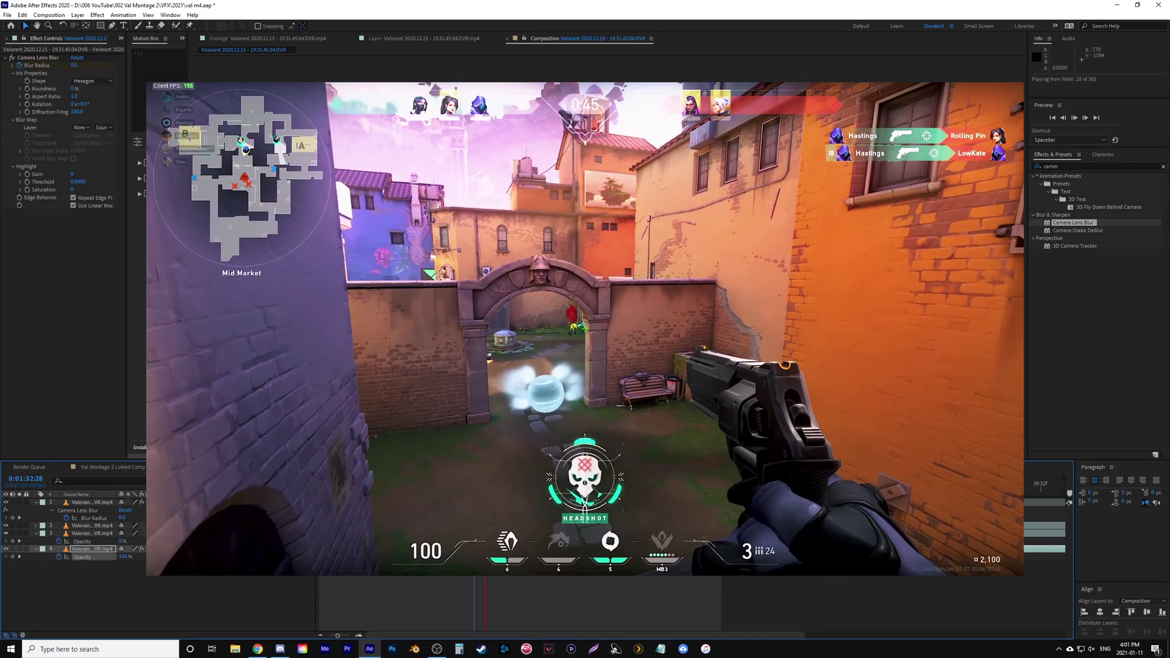
pyautogui.press('space')
pyautogui.press('space')
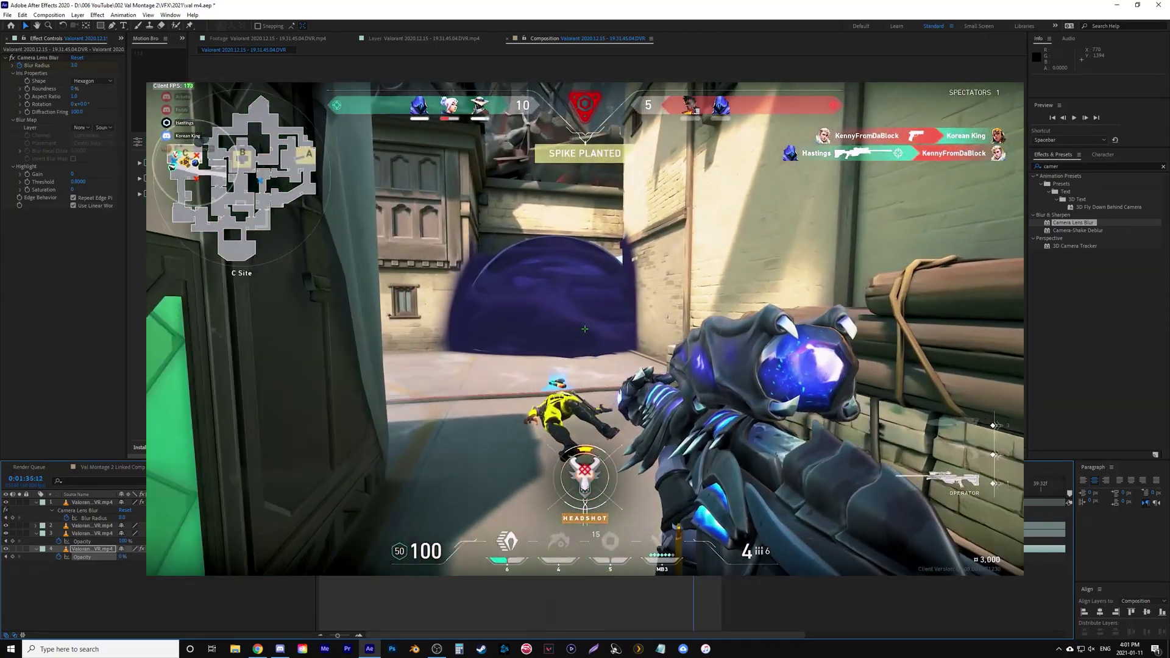
pyautogui.moveTo(692, 497); pyautogui.dragTo(580, 520)
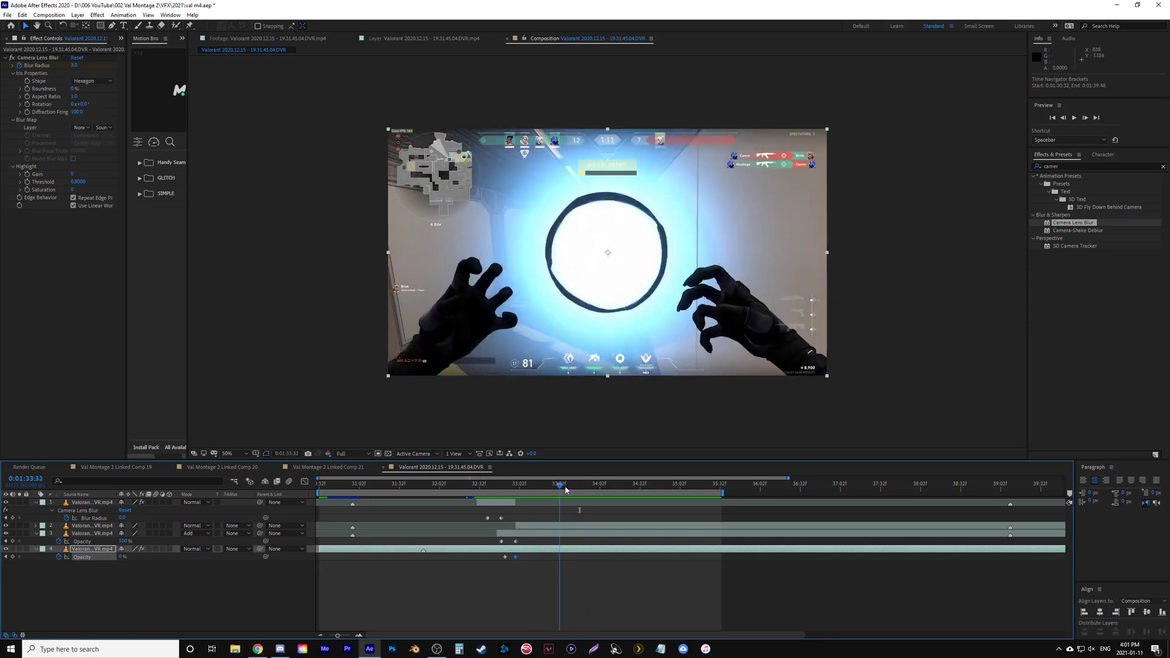
pyautogui.moveTo(743, 502); pyautogui.dragTo(449, 516)
pyautogui.press('space')
pyautogui.press('space')
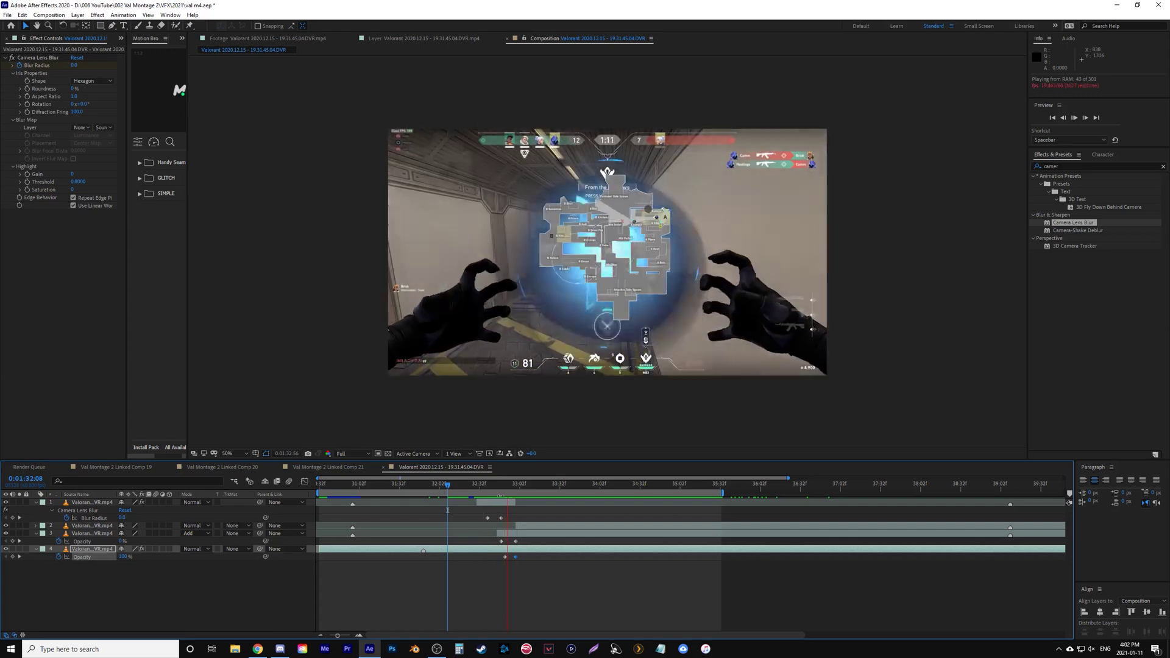
pyautogui.click(452, 485)
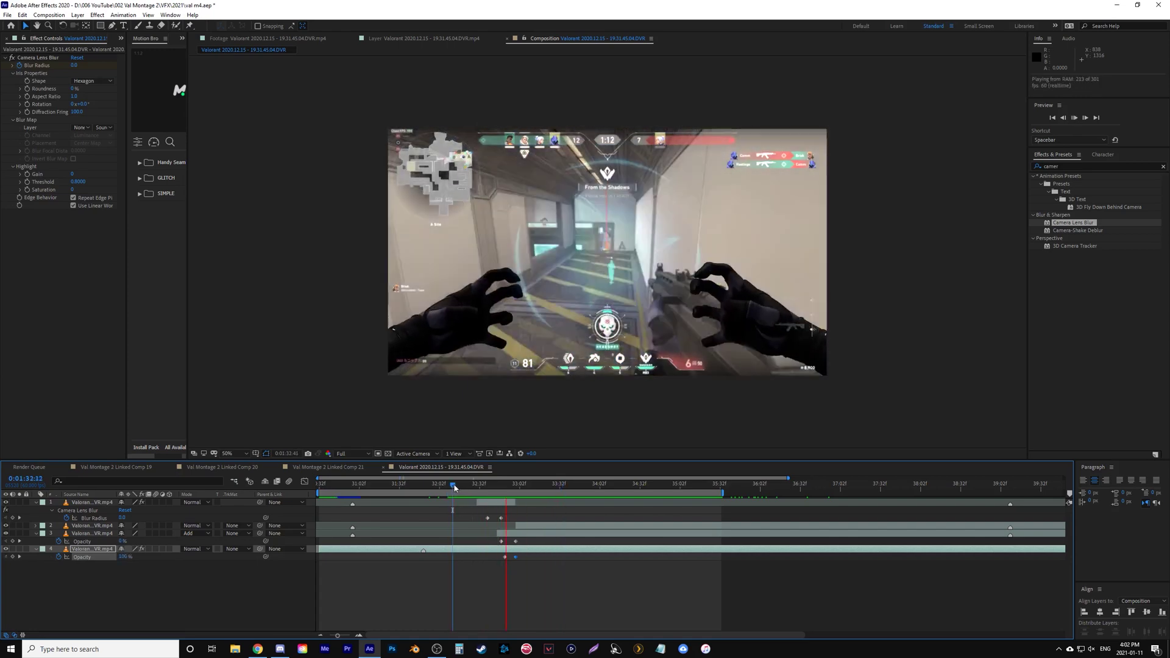
# - Scrub through the overlapping opacity fades around 0:01:32:50 to 0:01:32:57 and replay the transition to check the blend
pyautogui.click(516, 486)
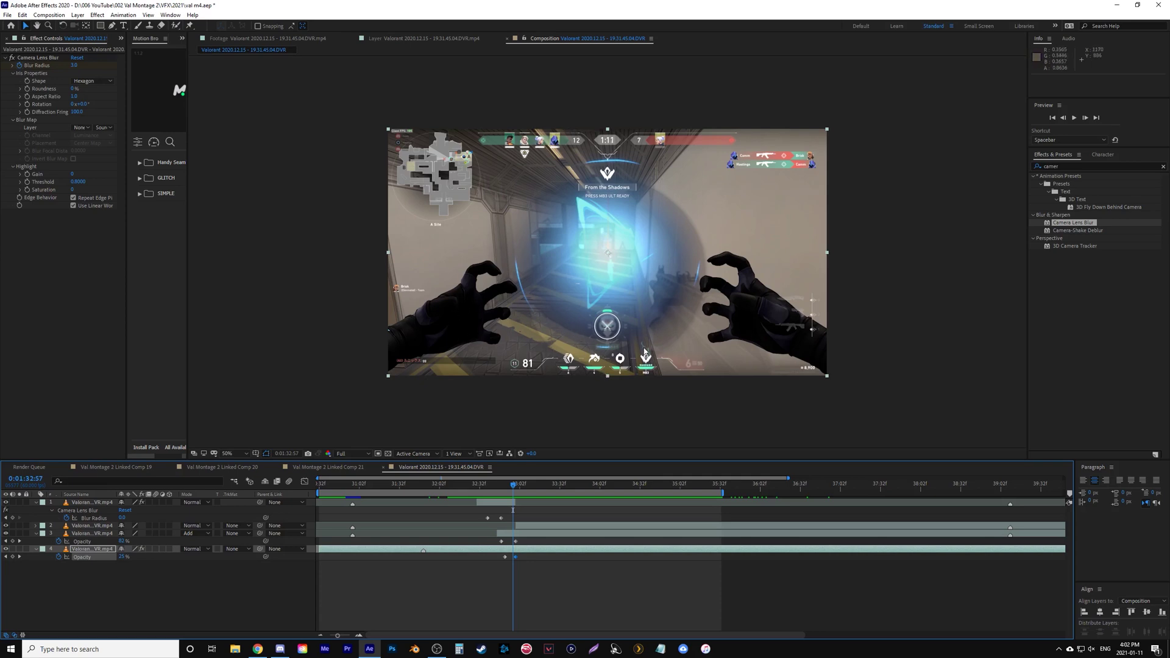
pyautogui.moveTo(535, 486); pyautogui.dragTo(489, 519)
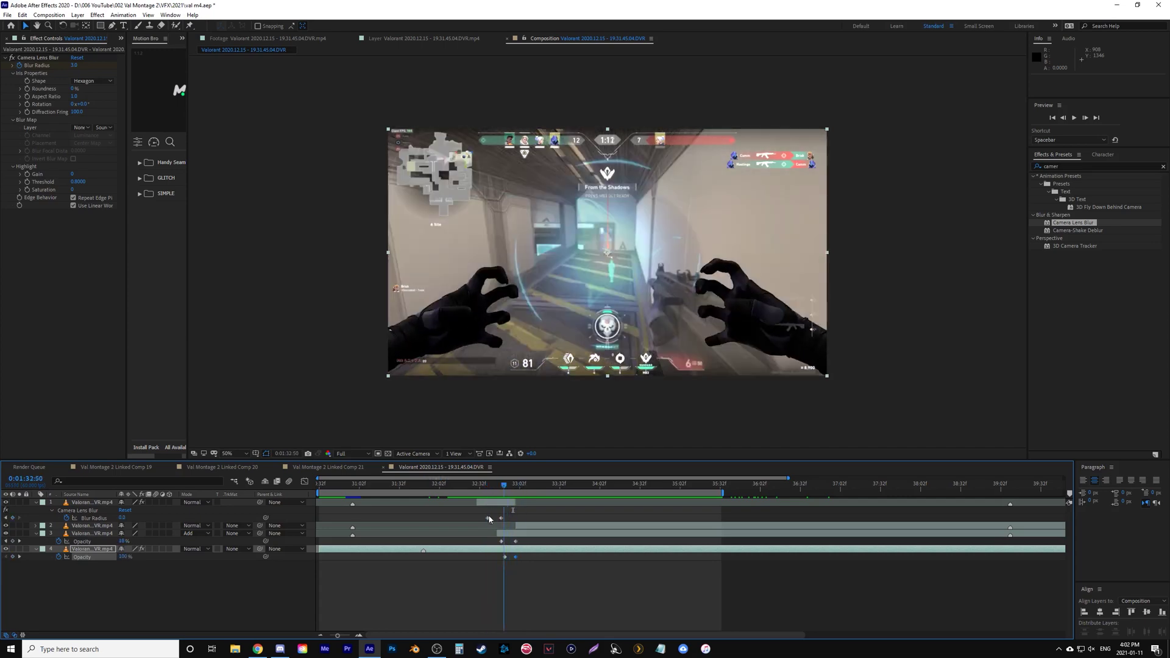
pyautogui.click(477, 484)
pyautogui.press('space')
pyautogui.press('space')
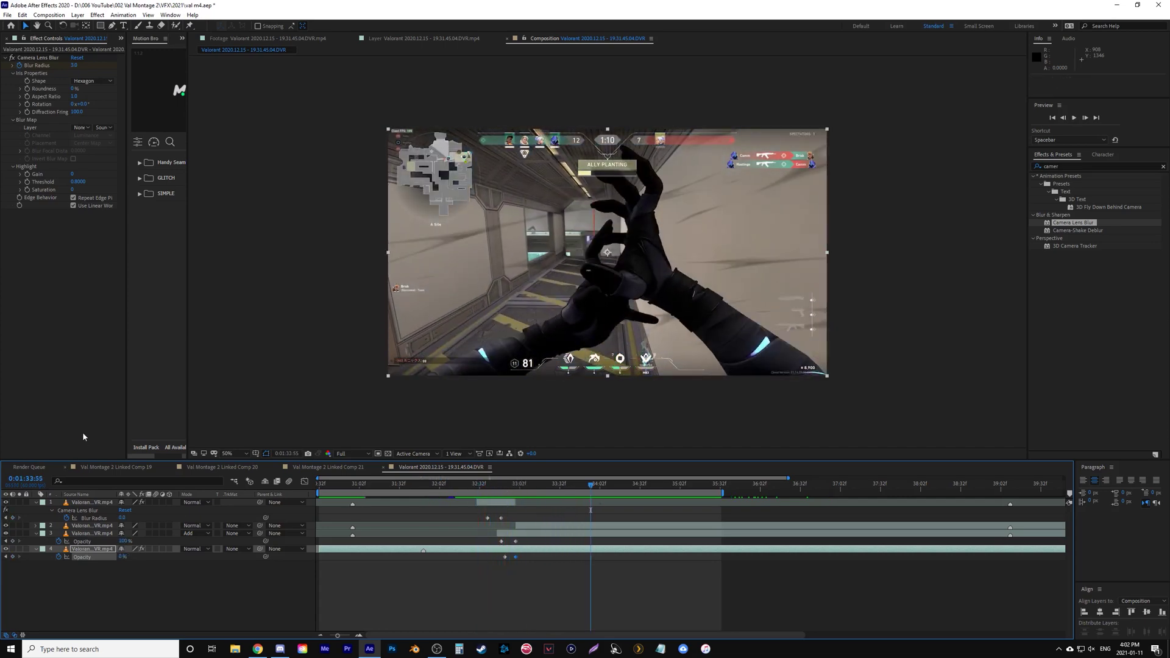